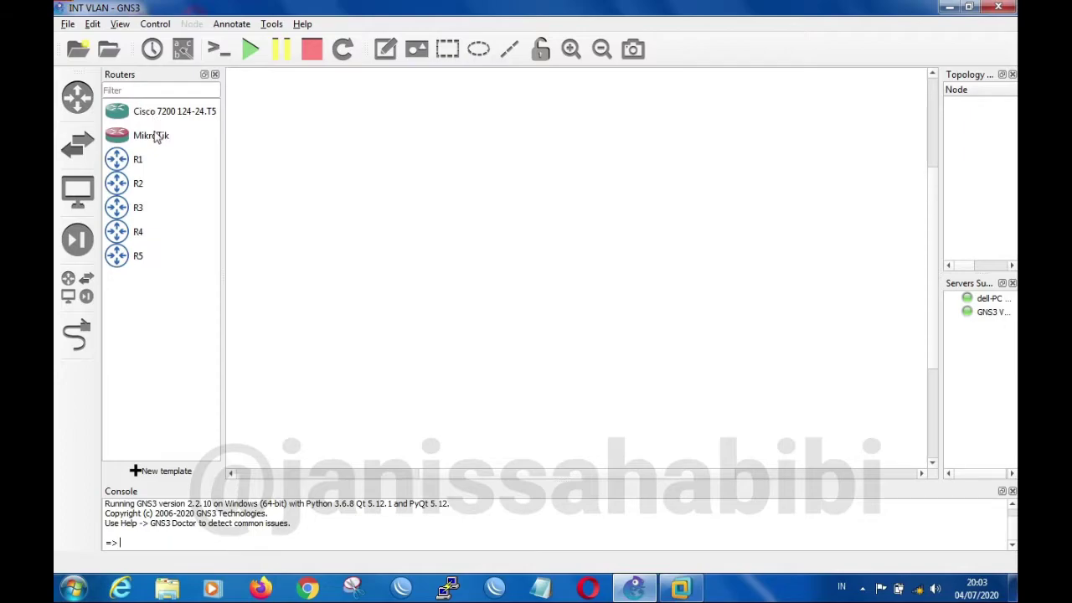
Place two MikroTik routers side by side in the workspace, MikroTik-1 on the left and MikroTik-2 on the right
{"action": "left_click_drag", "start_coordinate": [128, 141], "coordinate": [467, 240]}
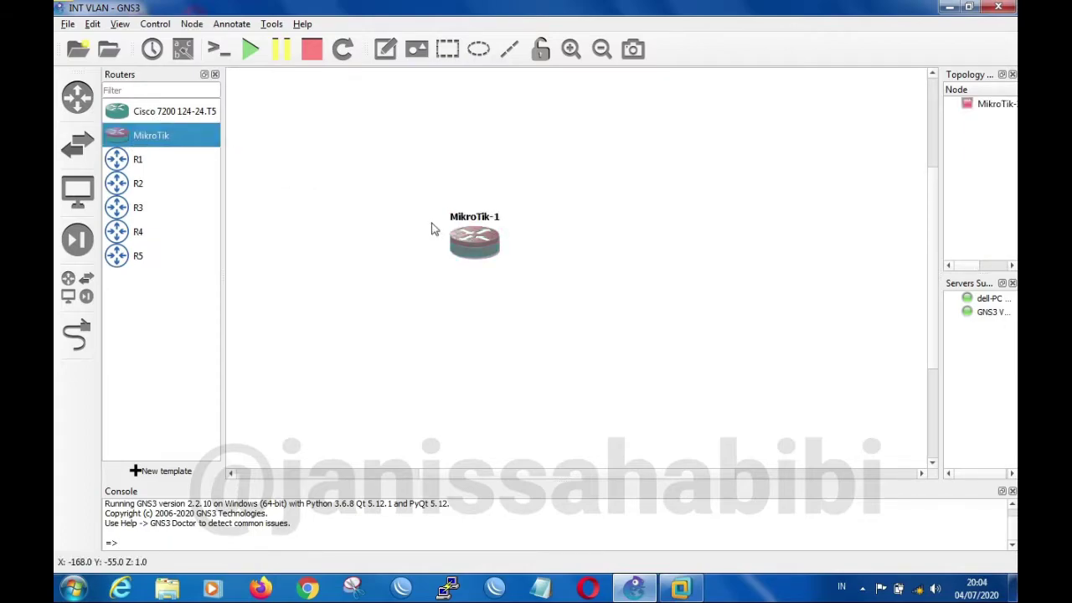
{"action": "left_click_drag", "start_coordinate": [164, 144], "coordinate": [643, 231]}
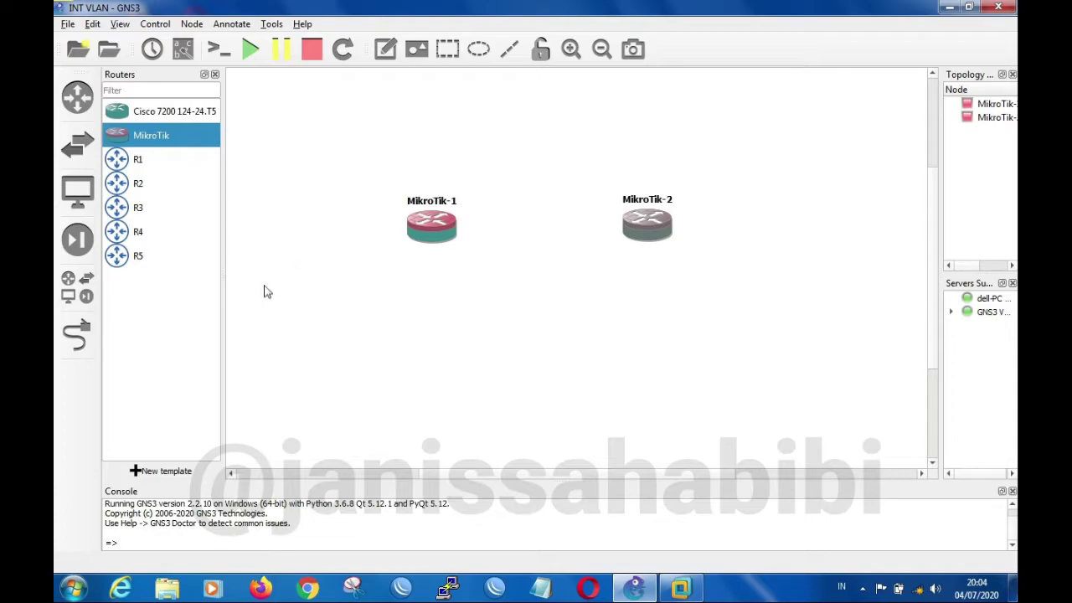
{"action": "left_click_drag", "start_coordinate": [655, 228], "coordinate": [650, 230]}
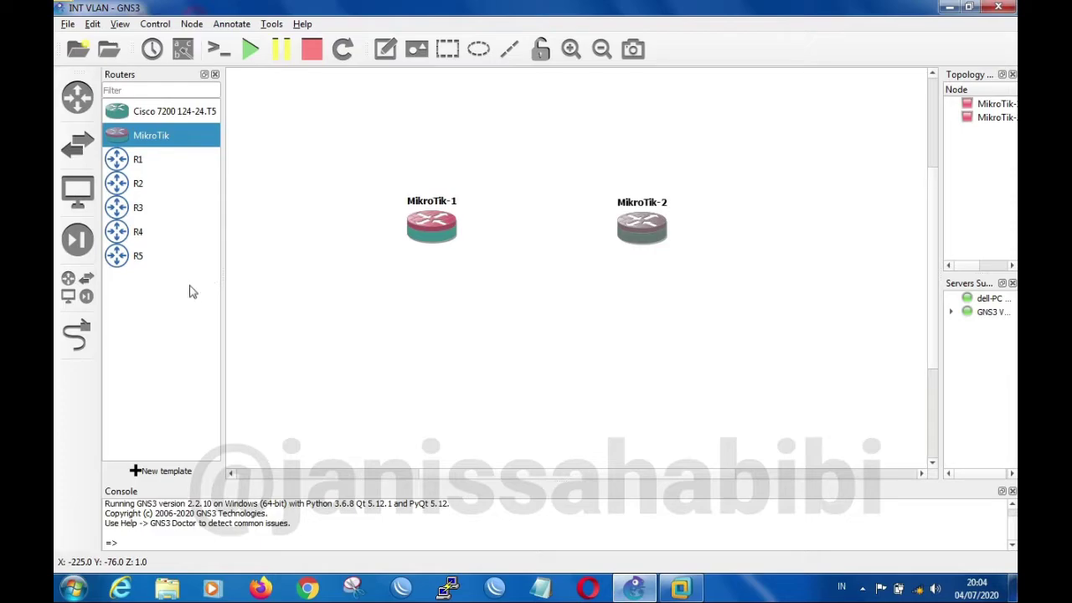
Link MikroTik-1 to the ether1 port of MikroTik-2, connecting from its ether1 port
{"action": "left_click", "coordinate": [77, 334]}
{"action": "left_click", "coordinate": [442, 223]}
{"action": "left_click", "coordinate": [460, 237]}
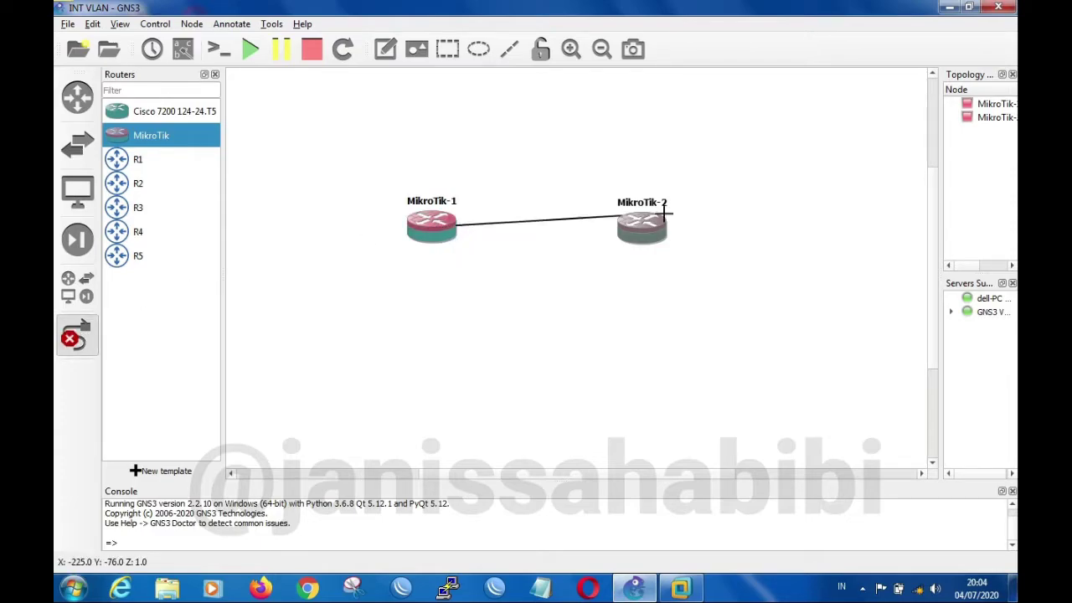
{"action": "left_click", "coordinate": [638, 236]}
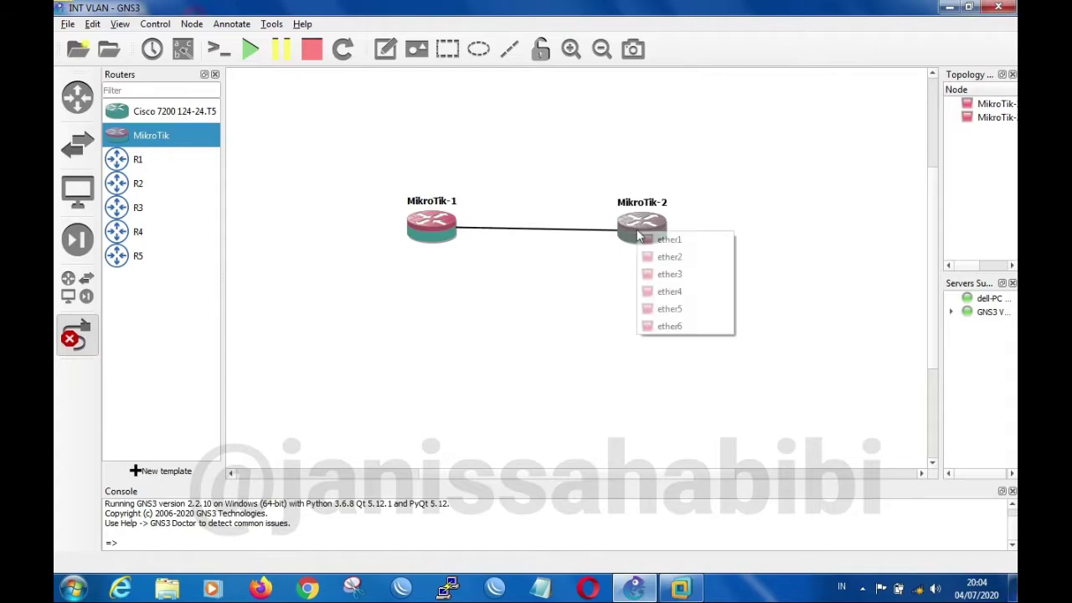
{"action": "left_click", "coordinate": [663, 239]}
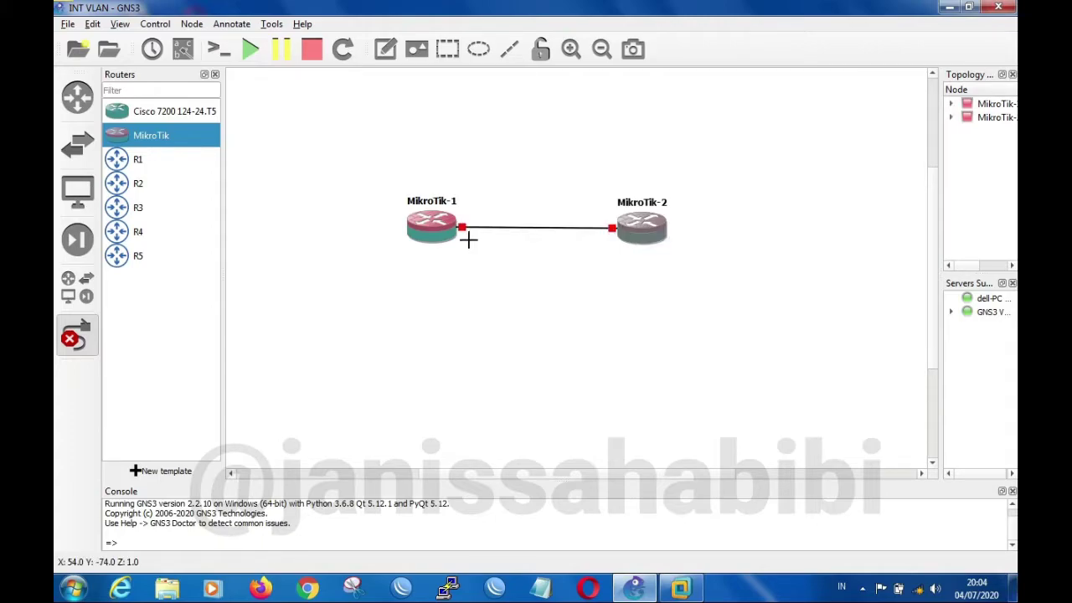
{"action": "left_click", "coordinate": [80, 336]}
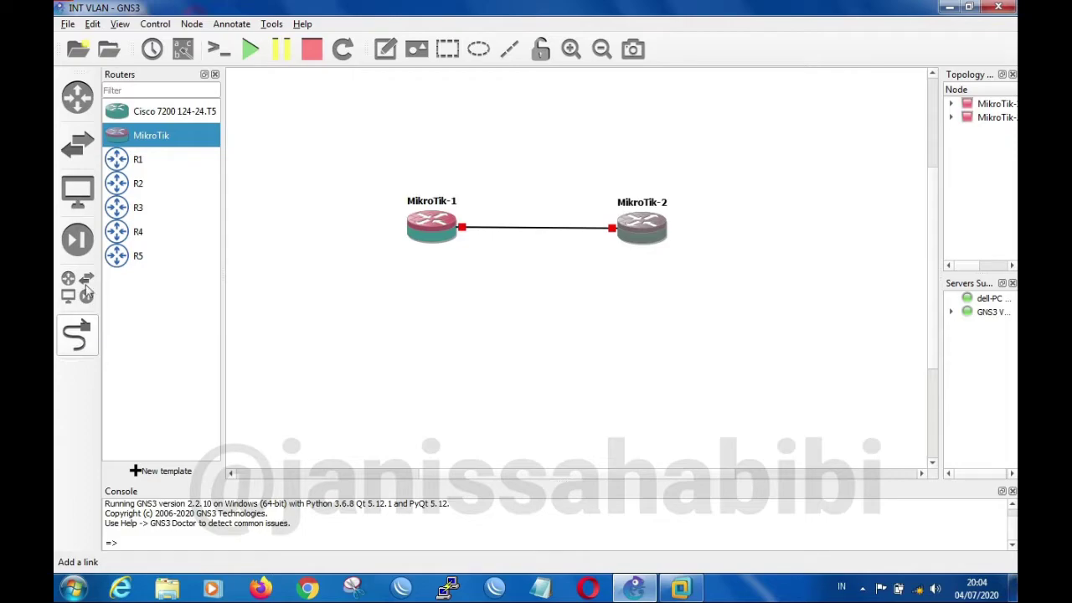
Start all nodes in the topology and adjust the two routers so they sit slightly further apart
{"action": "left_click_drag", "start_coordinate": [433, 216], "coordinate": [429, 217]}
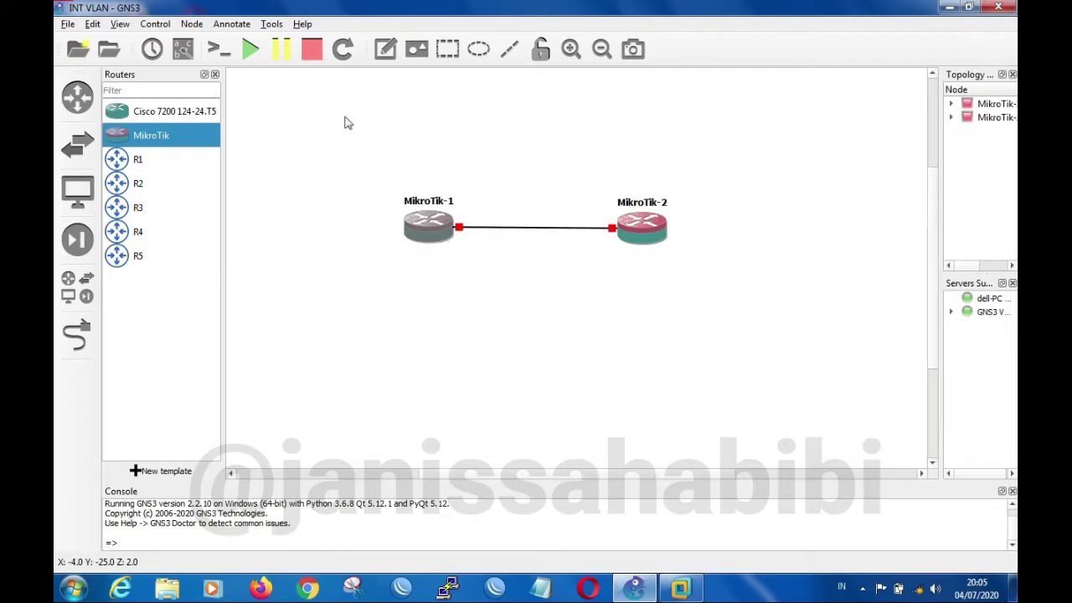
{"action": "left_click", "coordinate": [250, 51]}
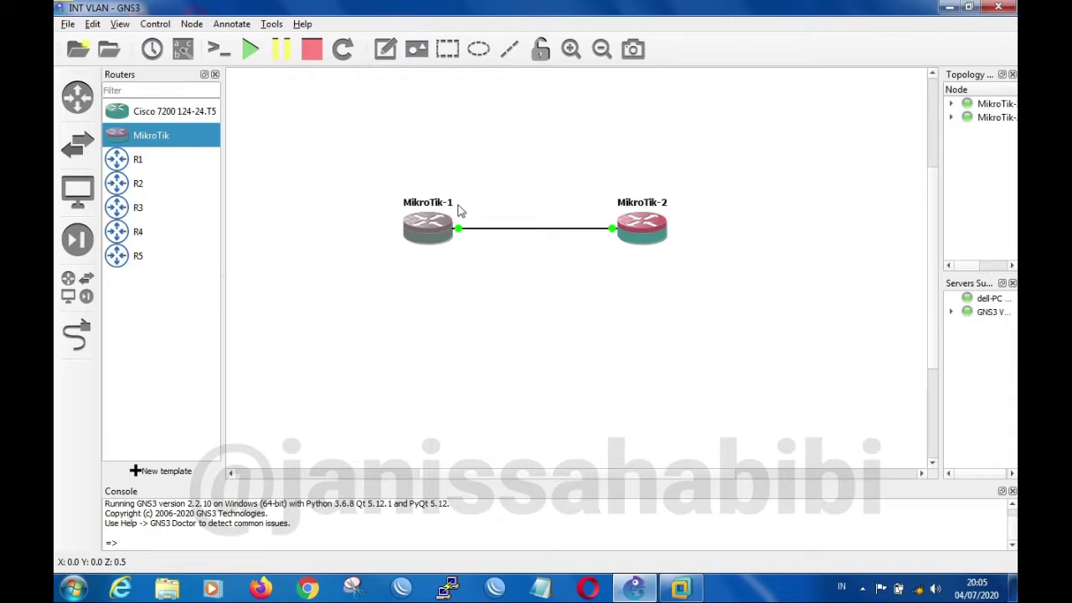
{"action": "left_click_drag", "start_coordinate": [429, 233], "coordinate": [414, 233]}
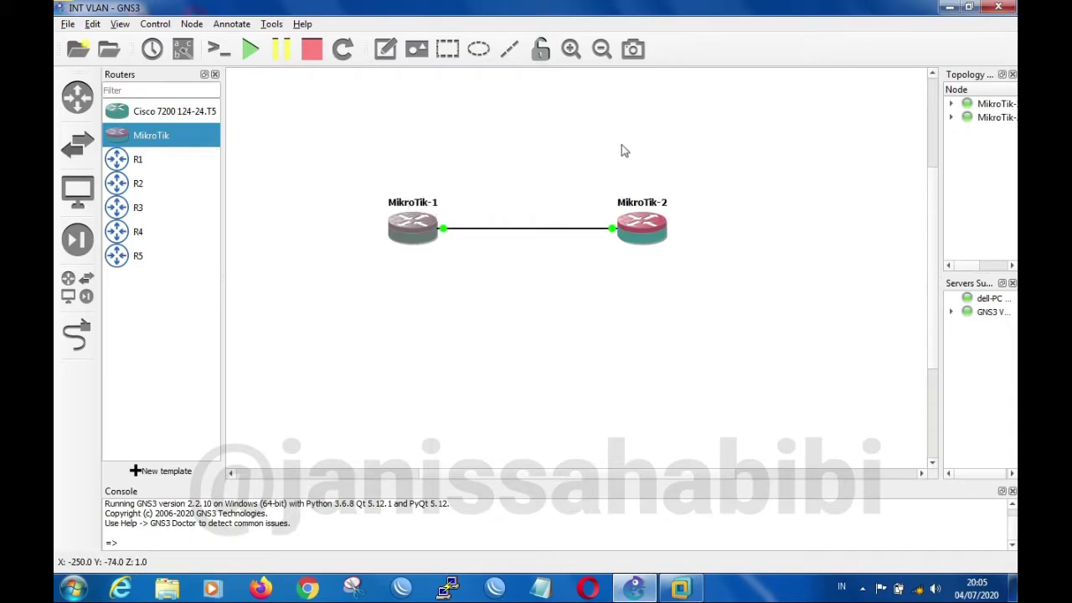
{"action": "left_click_drag", "start_coordinate": [644, 238], "coordinate": [650, 235]}
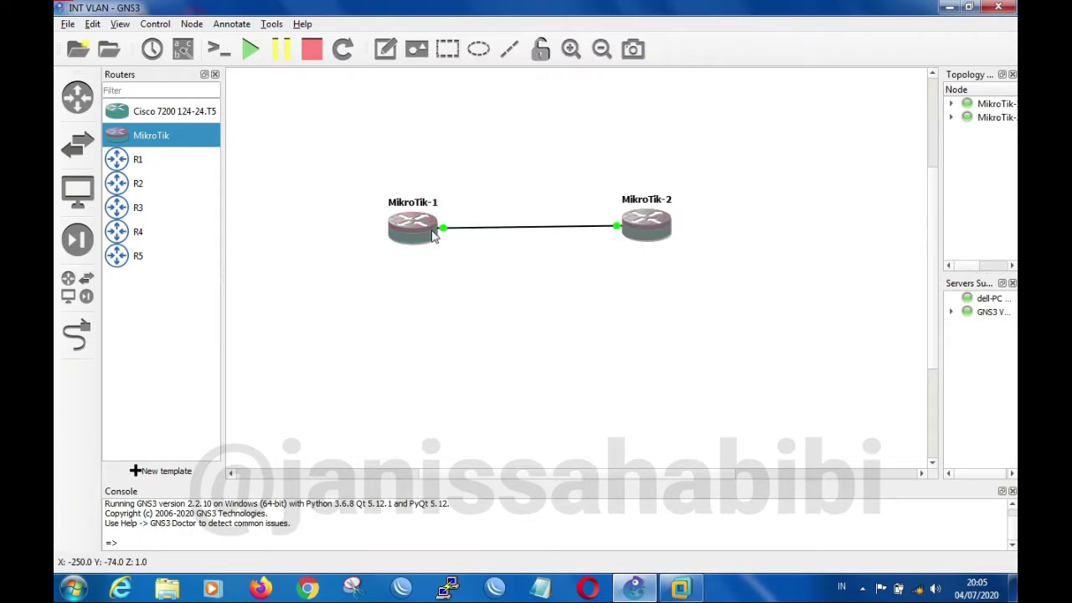
Open the MikroTik-2 console and log in as admin with an empty password, declining to view the software license
{"action": "mouse_move", "coordinate": [432, 236]}
{"action": "right_click", "coordinate": [411, 234]}
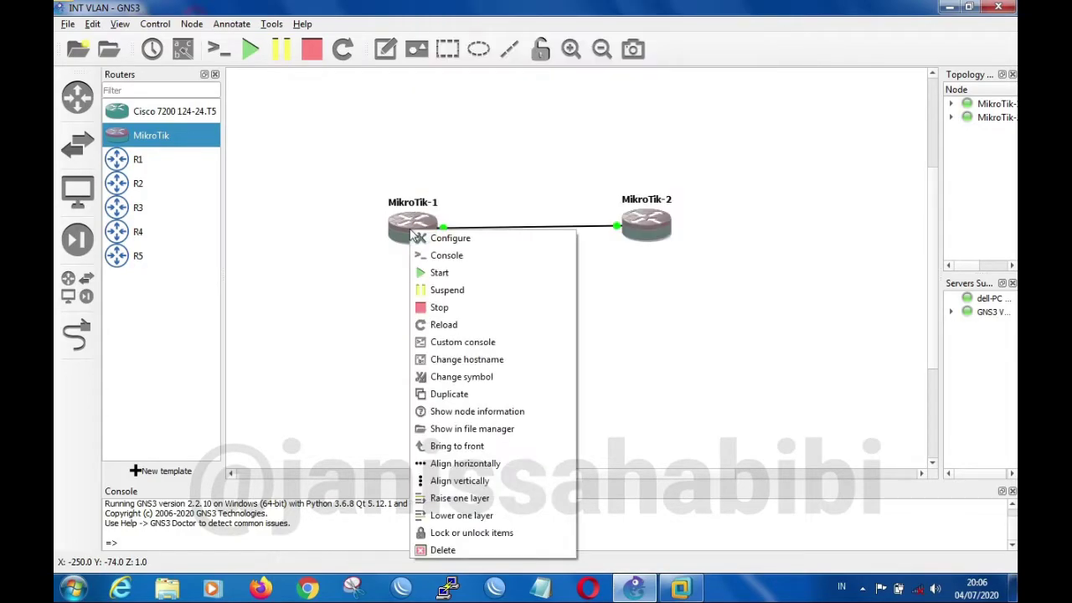
{"action": "left_click", "coordinate": [433, 256]}
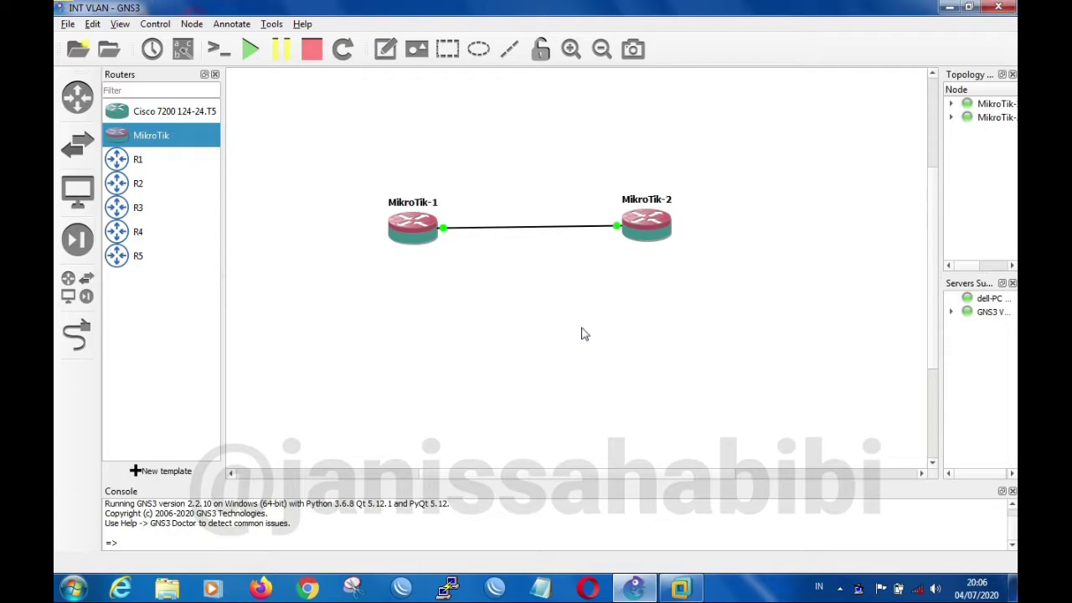
{"action": "double_click", "coordinate": [424, 219]}
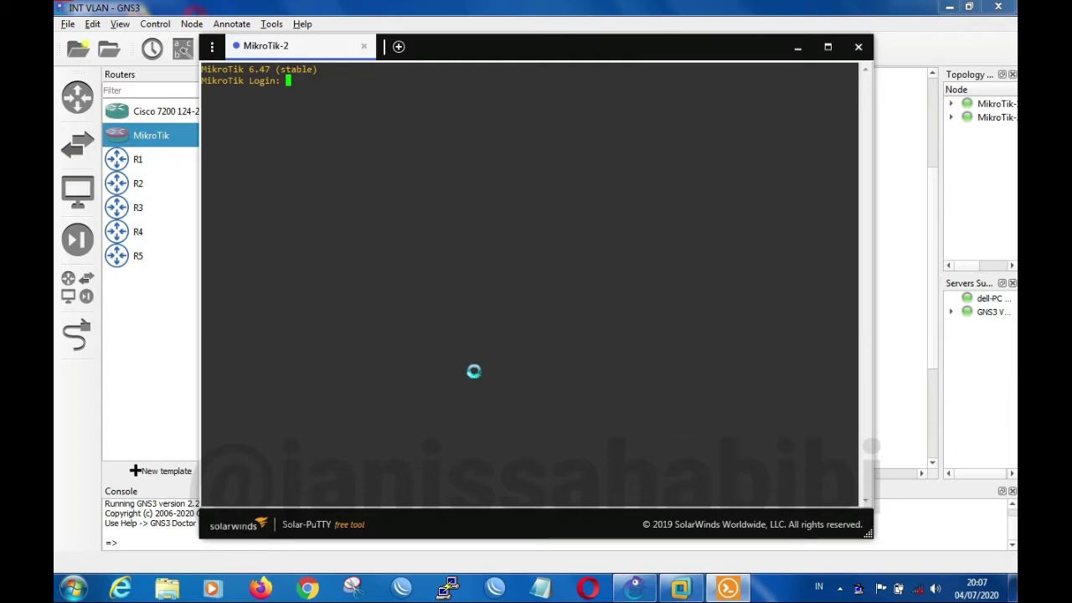
{"action": "type", "text": "admin"}
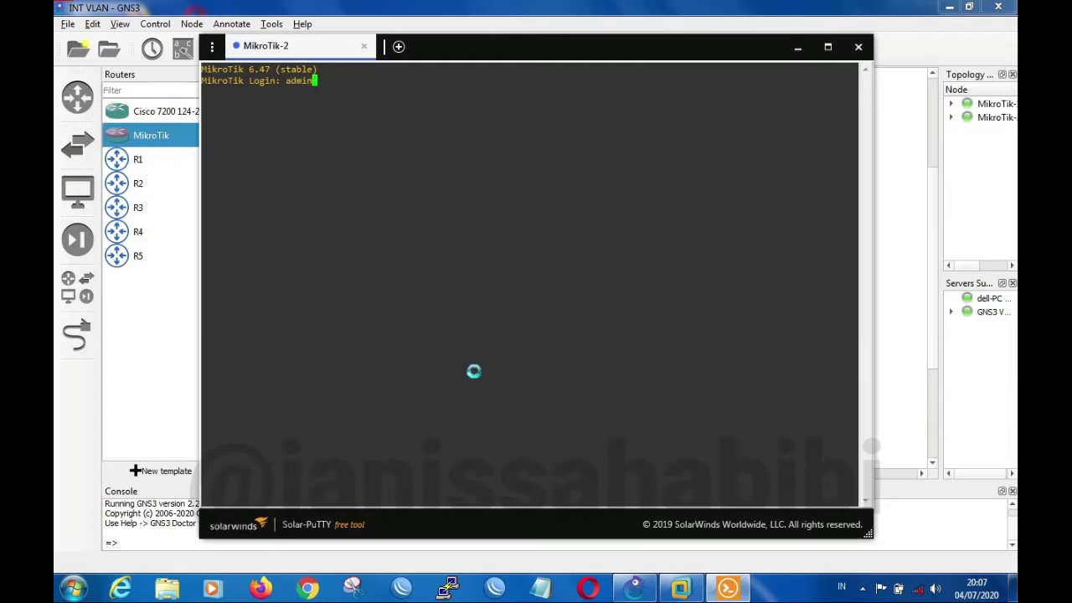
{"action": "key", "text": "Return"}
{"action": "key", "text": "Return"}
{"action": "type", "text": "n"}
{"action": "key", "text": "Return"}
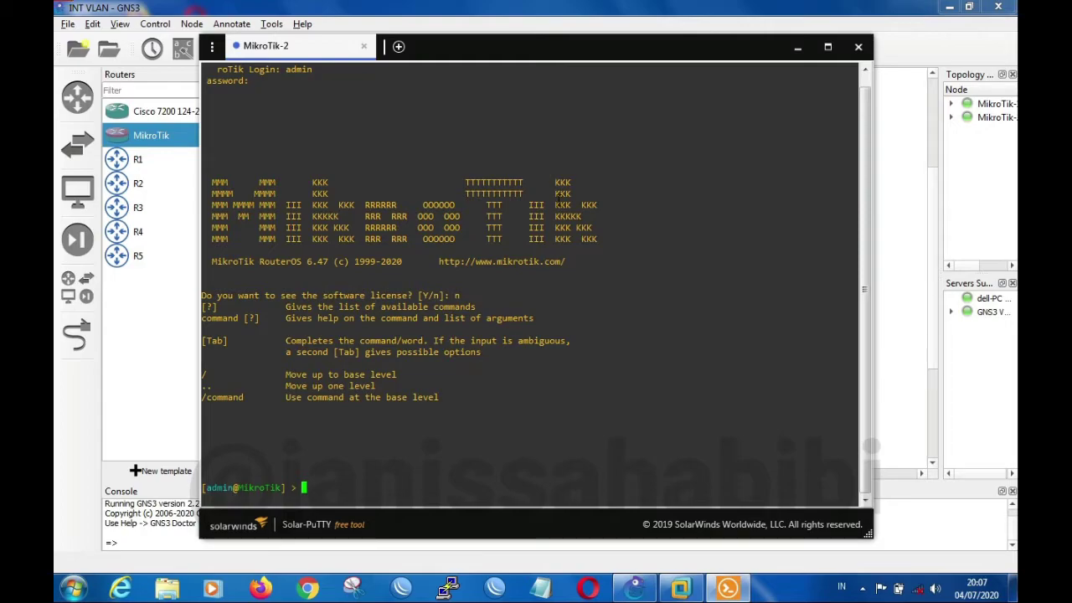
Set the system identity of the MikroTik-2 router to R2 in its console
{"action": "left_click_drag", "start_coordinate": [618, 54], "coordinate": [704, 72]}
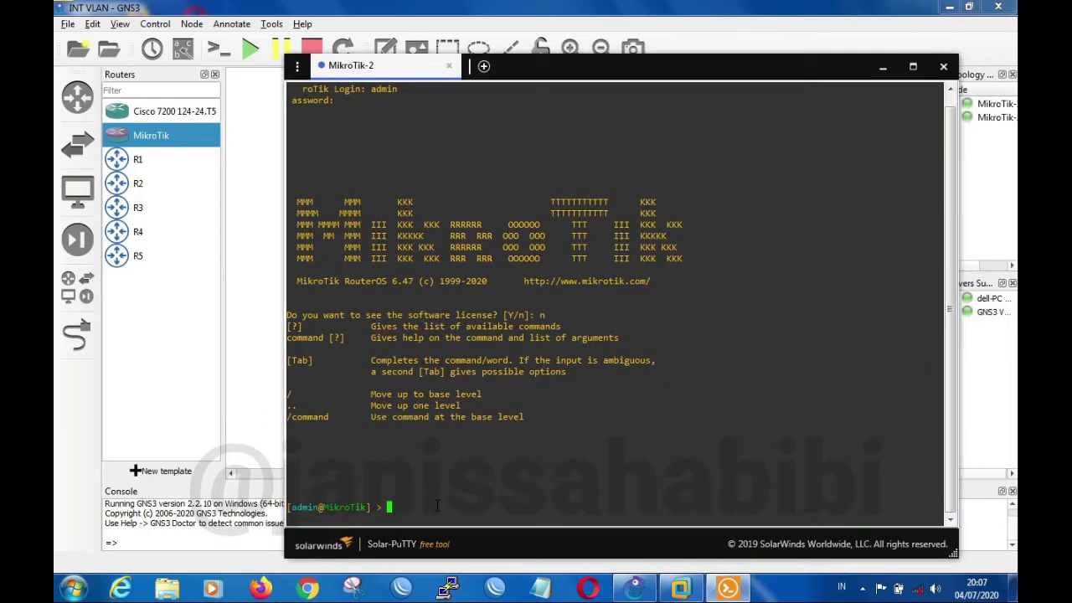
{"action": "type", "text": "ystem identity set name=R2"}
{"action": "key", "text": "Return"}
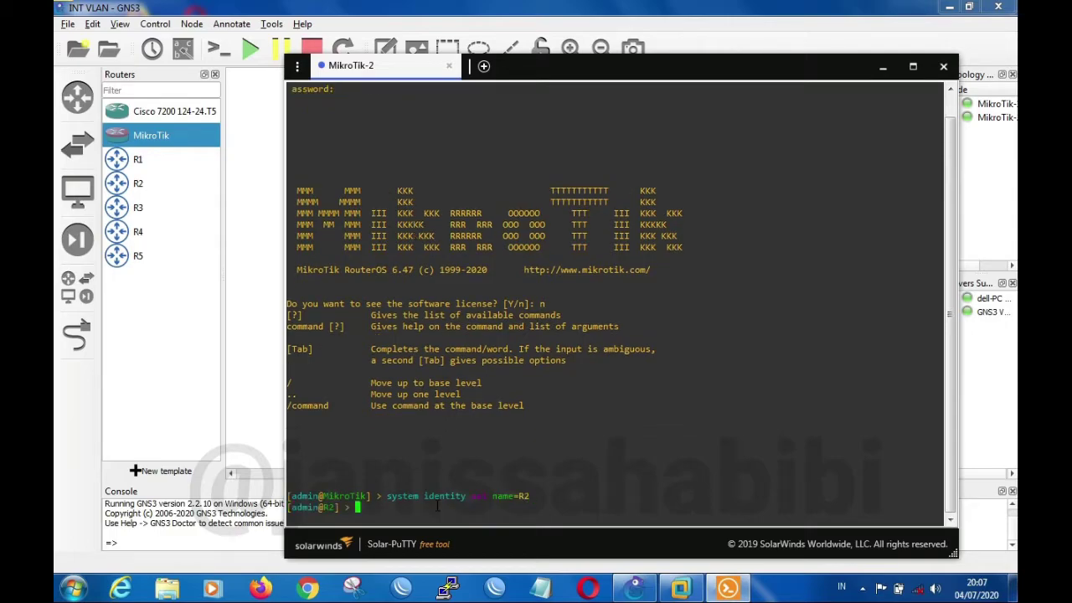
Open the MikroTik-1 console and log in as admin with an empty password, declining to view the software license
{"action": "left_click", "coordinate": [272, 172]}
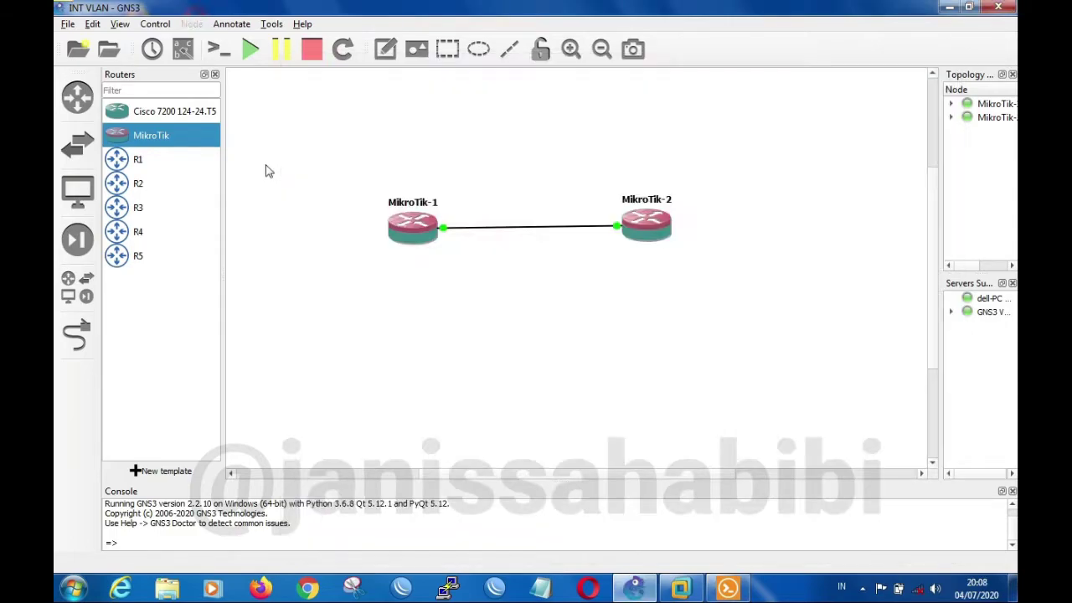
{"action": "right_click", "coordinate": [419, 224]}
{"action": "left_click", "coordinate": [436, 249]}
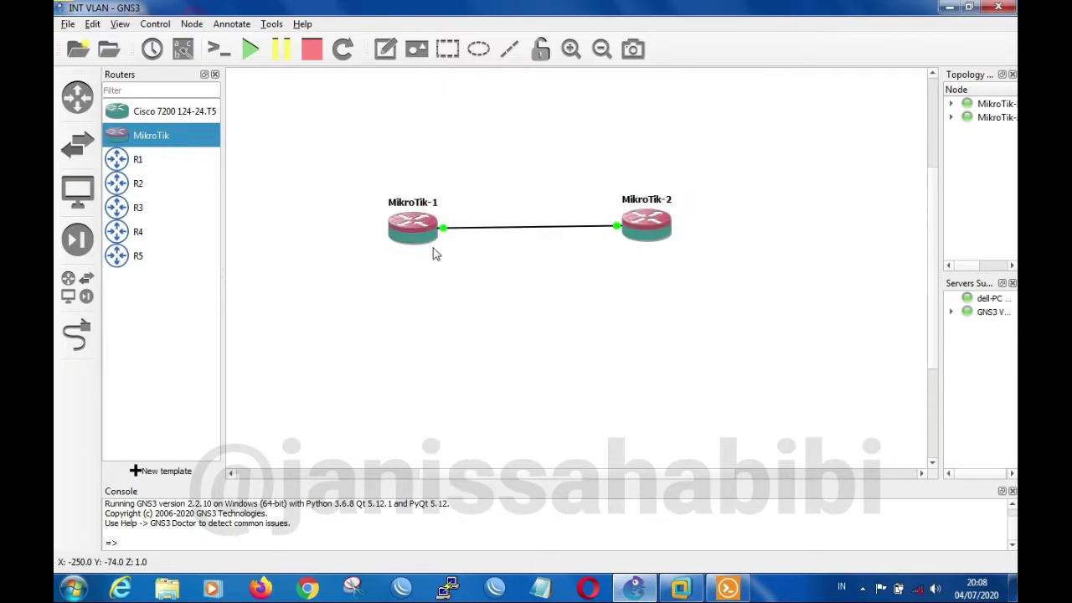
{"action": "left_click", "coordinate": [728, 589]}
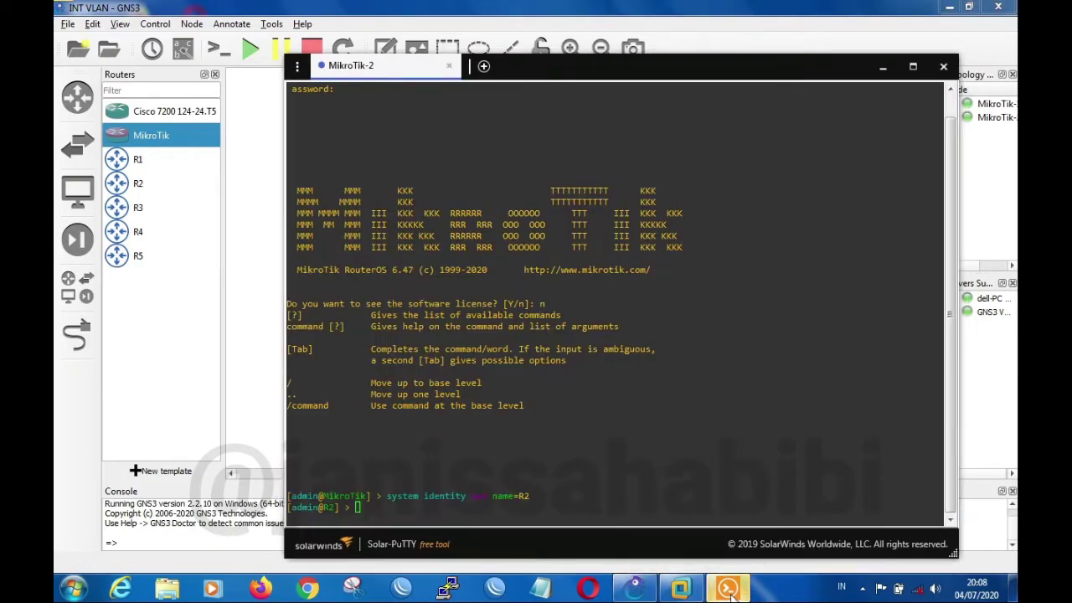
{"action": "type", "text": "admin"}
{"action": "key", "text": "Return"}
{"action": "key", "text": "Return"}
{"action": "type", "text": "n@MikroTik] > "}
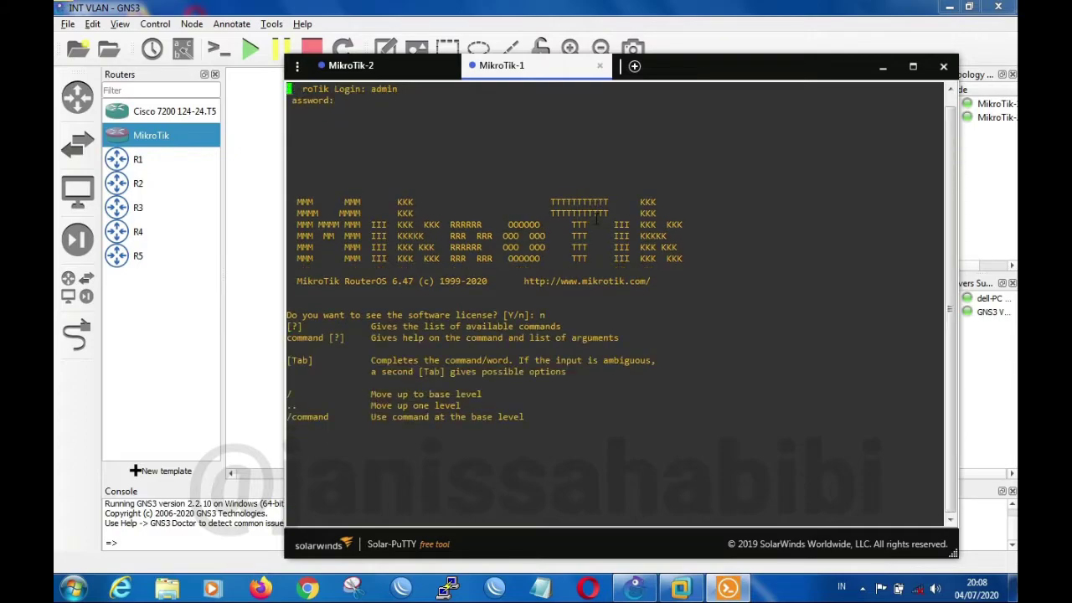
{"action": "type", "text": "system "}
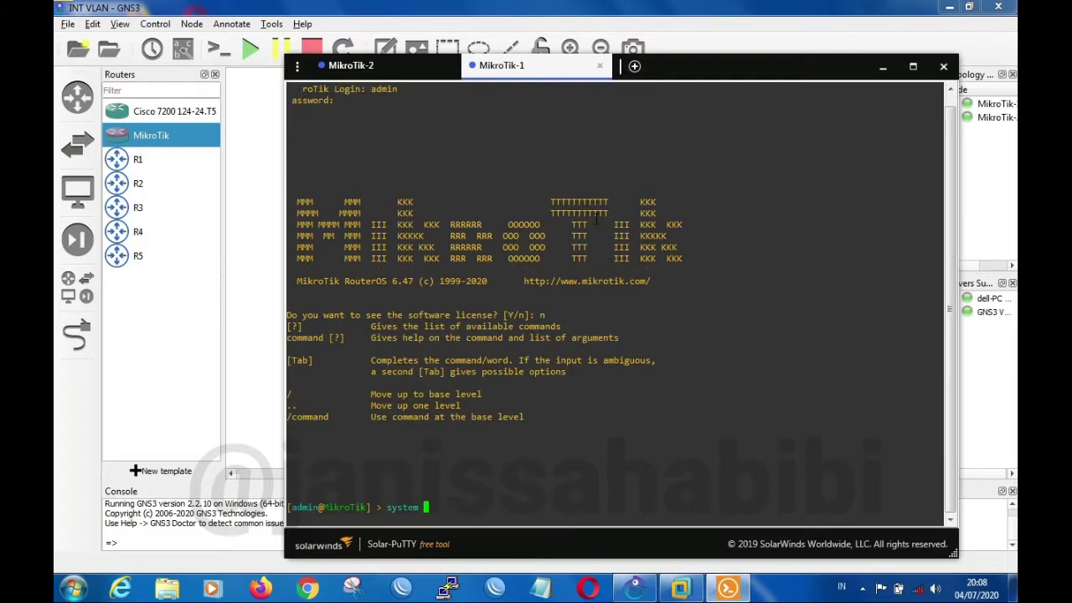
{"action": "type", "text": "identity set name=R1"}
Set the system identity of the MikroTik-1 router to R1 and close the console window
{"action": "key", "text": "Return"}
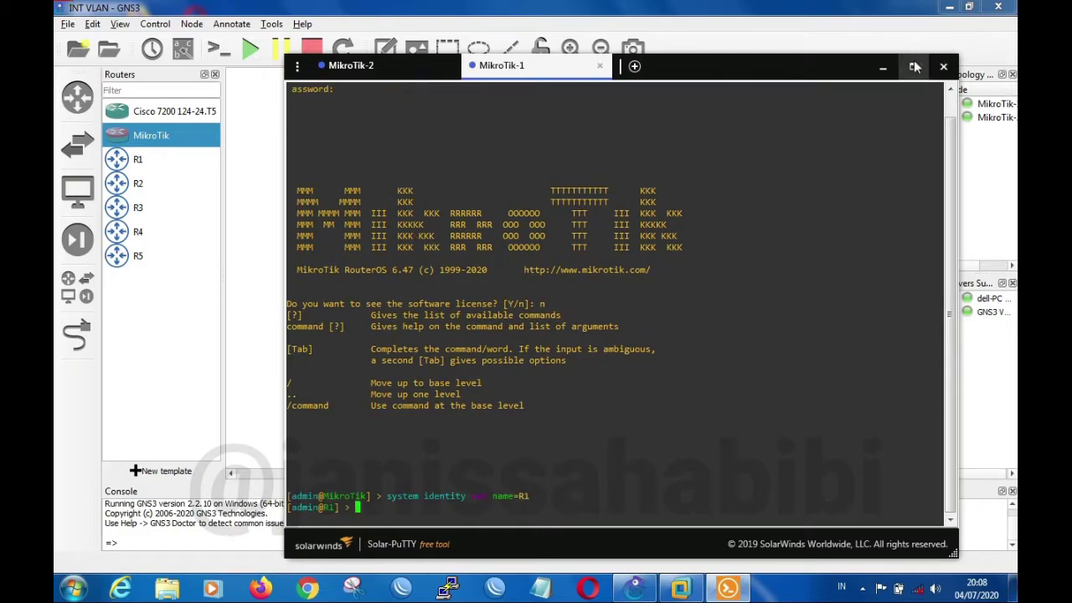
{"action": "left_click", "coordinate": [944, 69]}
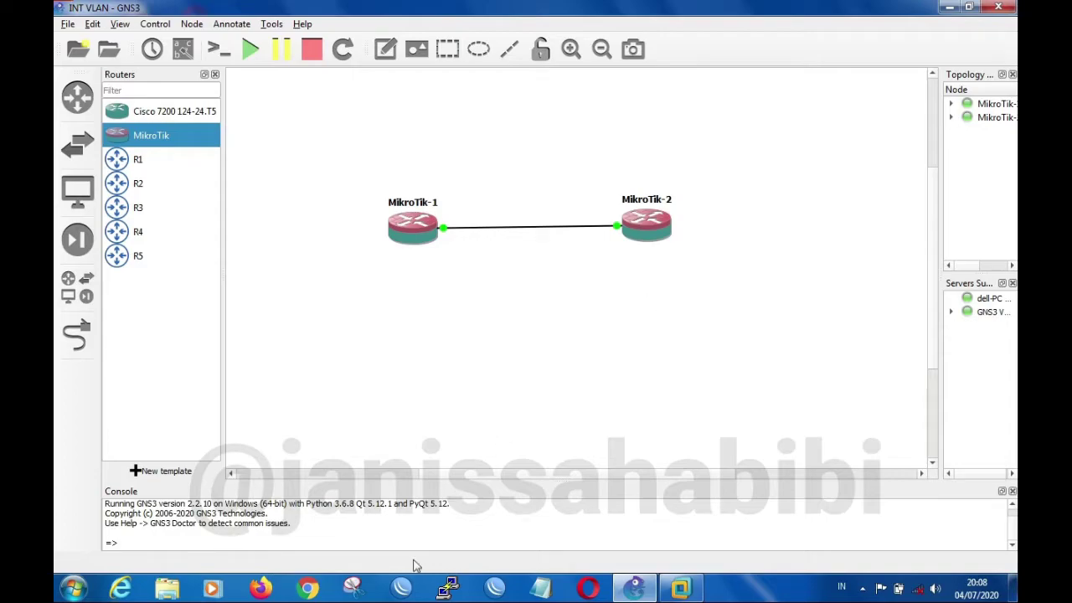
Level MikroTik-2 with MikroTik-1 and add an Ethernet switch below the routers, hosted on the GNS3 VM server
{"action": "left_click_drag", "start_coordinate": [664, 234], "coordinate": [664, 236]}
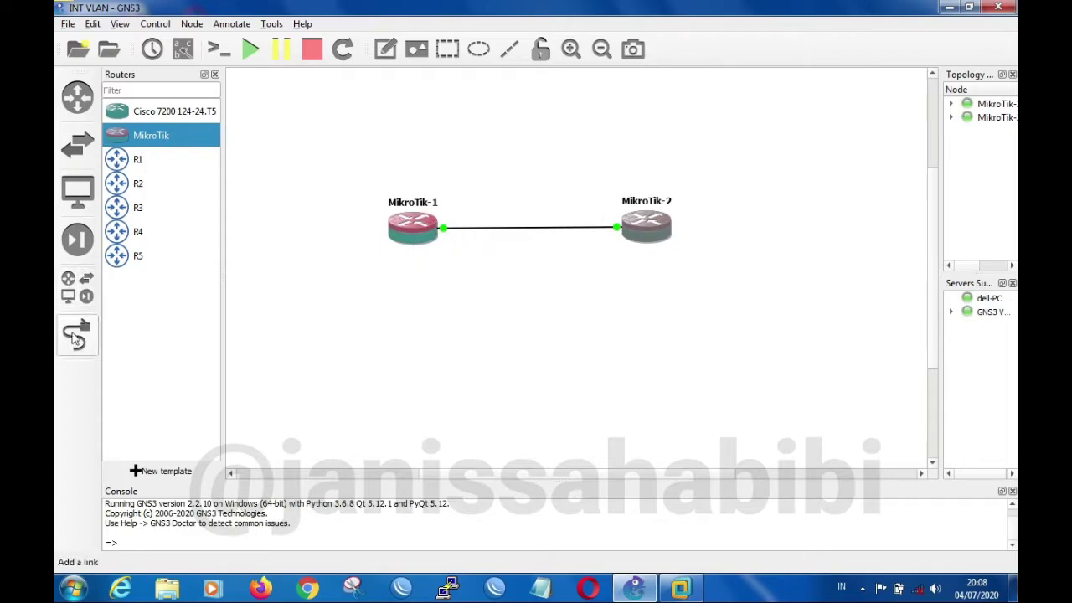
{"action": "left_click", "coordinate": [77, 287]}
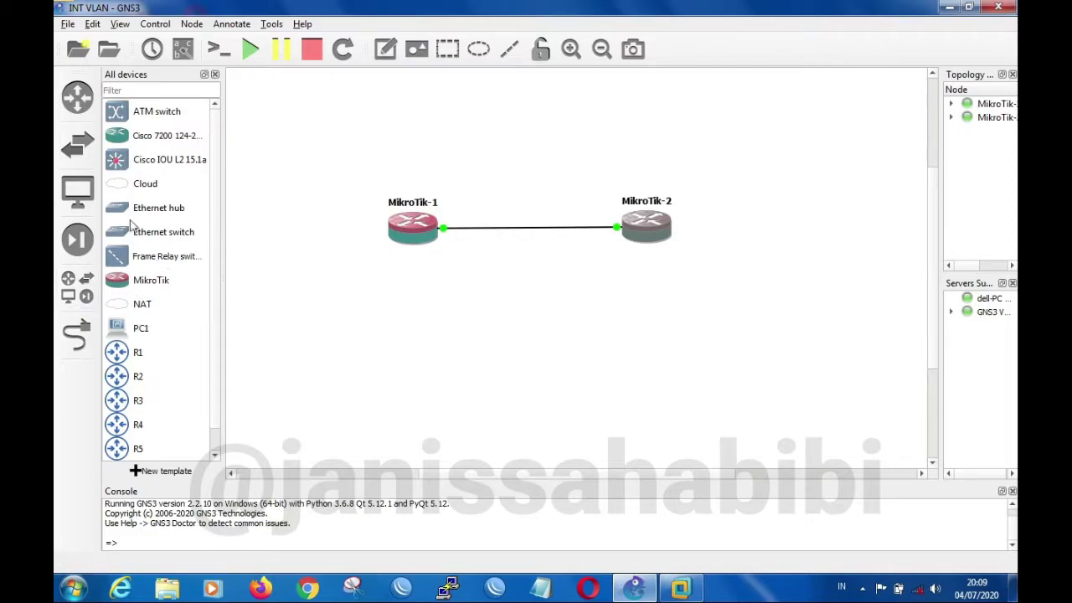
{"action": "left_click_drag", "start_coordinate": [131, 229], "coordinate": [548, 329]}
{"action": "left_click", "coordinate": [569, 300]}
{"action": "left_click", "coordinate": [563, 304]}
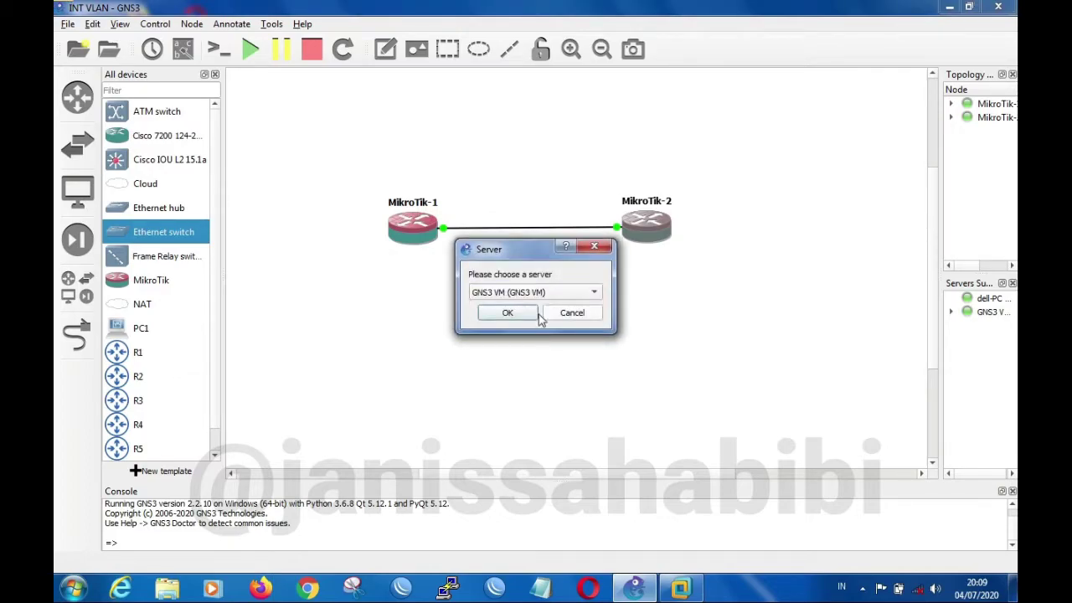
{"action": "left_click", "coordinate": [508, 312]}
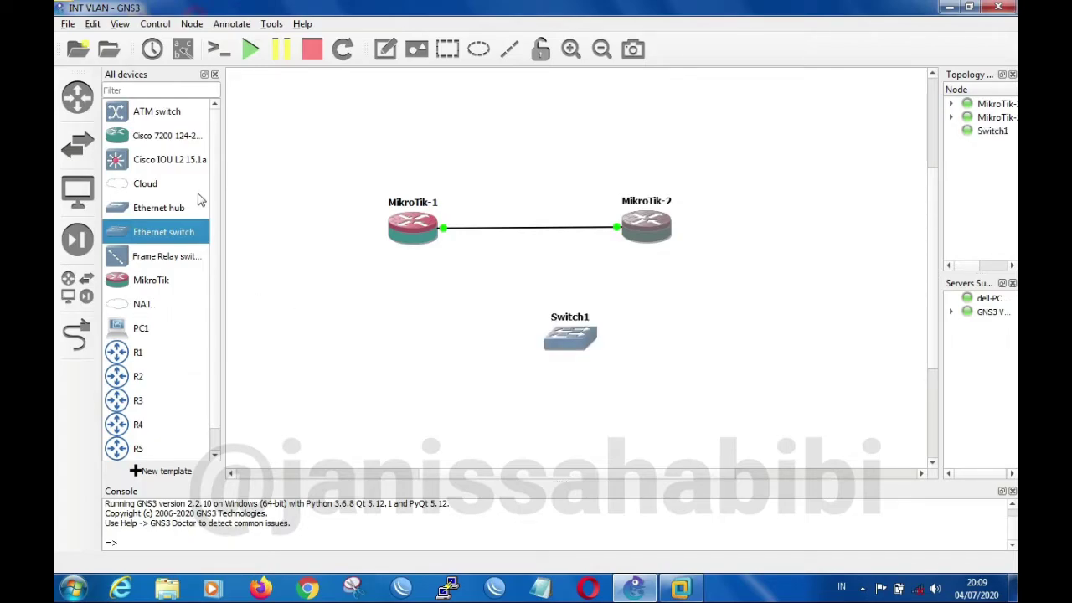
Add a Cloud node on the GNS3 VM server and arrange the switch and cloud in a column centred below the routers
{"action": "left_click_drag", "start_coordinate": [134, 188], "coordinate": [499, 373]}
{"action": "left_click", "coordinate": [571, 294]}
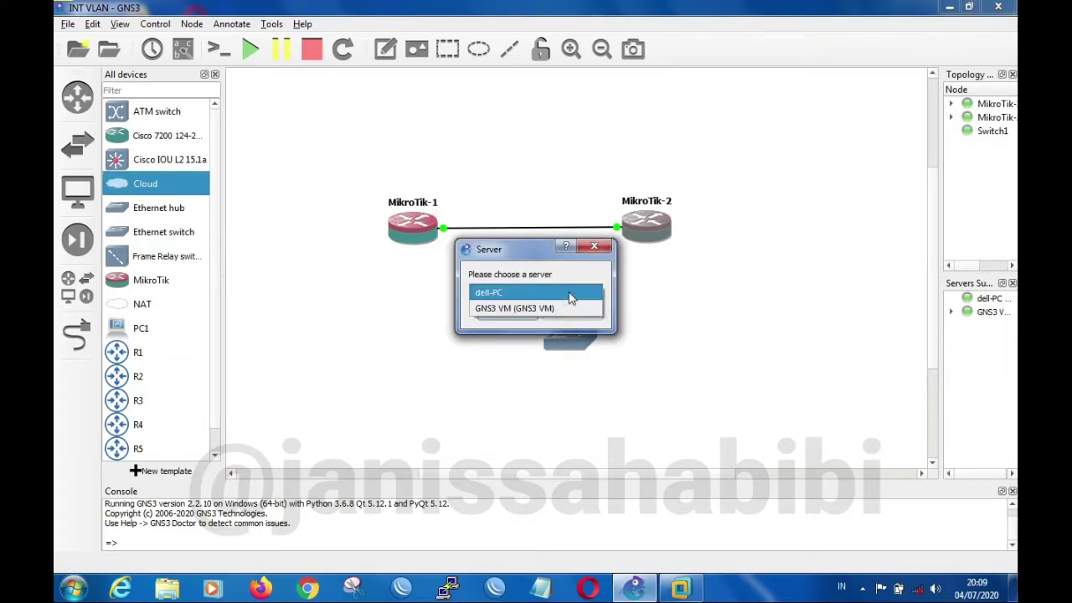
{"action": "left_click", "coordinate": [563, 309]}
{"action": "left_click", "coordinate": [530, 316]}
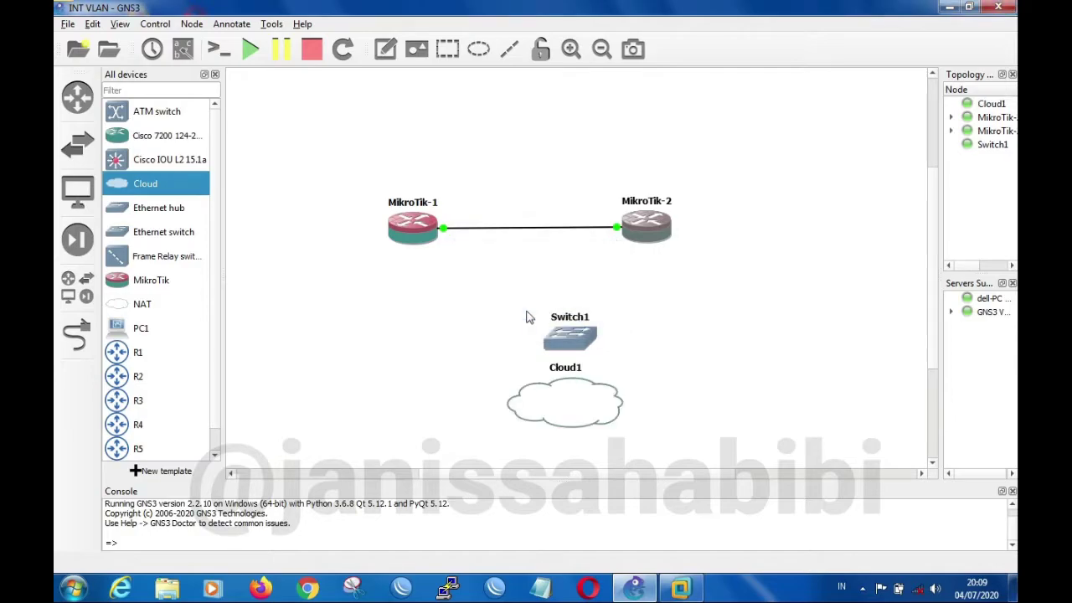
{"action": "left_click_drag", "start_coordinate": [578, 337], "coordinate": [543, 318]}
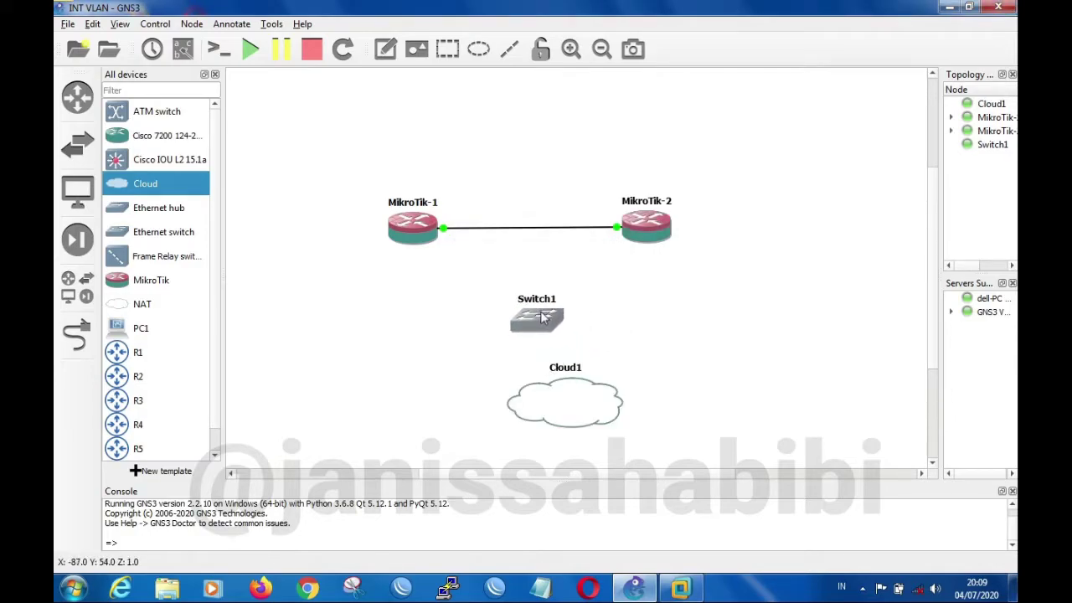
{"action": "left_click_drag", "start_coordinate": [569, 394], "coordinate": [541, 394]}
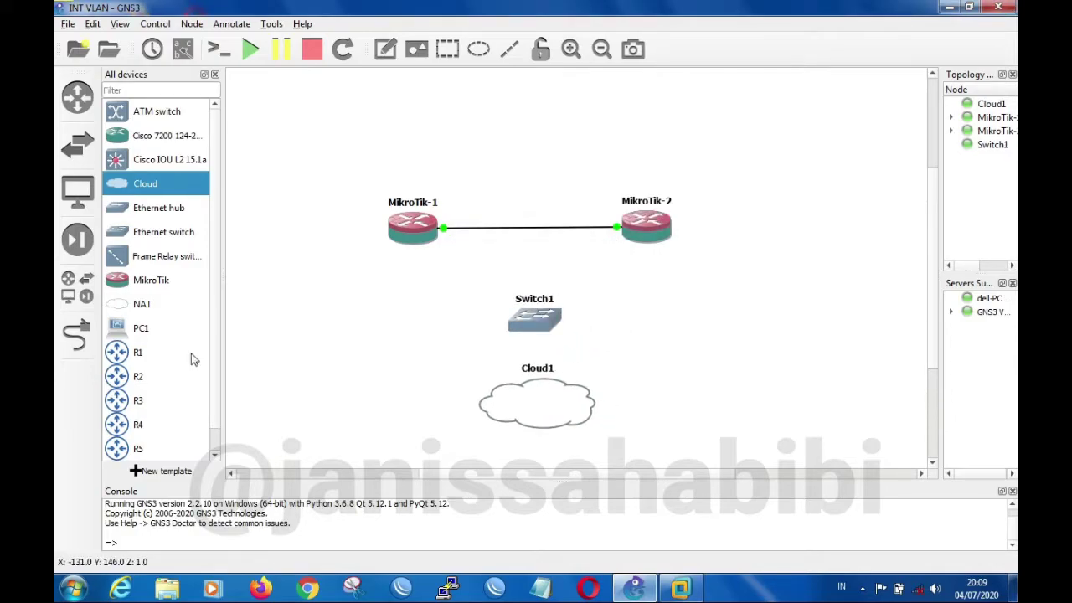
Link Switch1 to Cloud1
{"action": "left_click", "coordinate": [76, 331]}
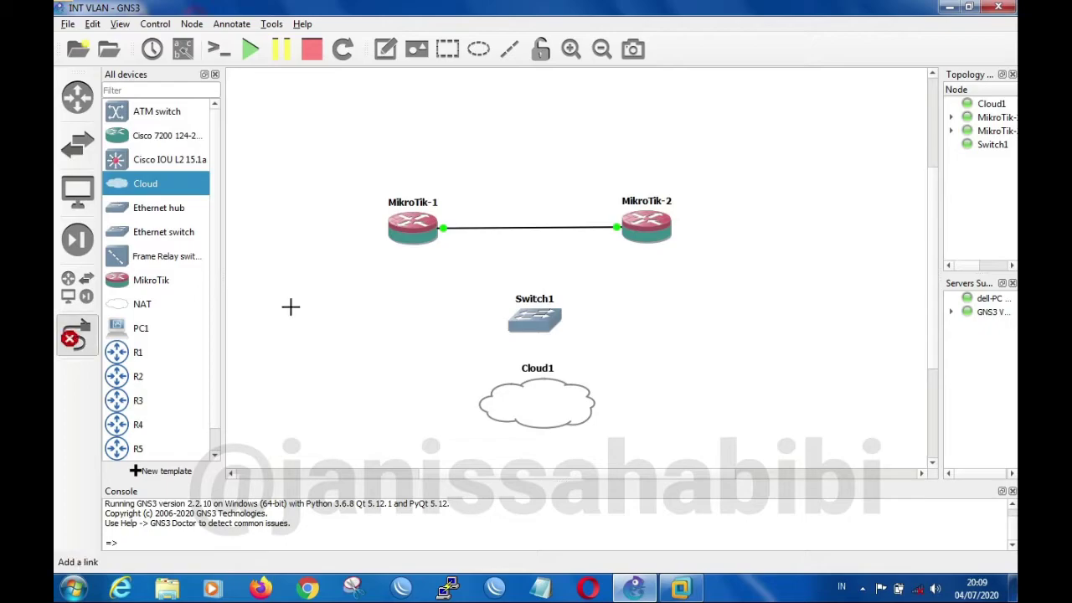
{"action": "left_click", "coordinate": [522, 319]}
{"action": "left_click", "coordinate": [557, 332]}
{"action": "left_click", "coordinate": [549, 402]}
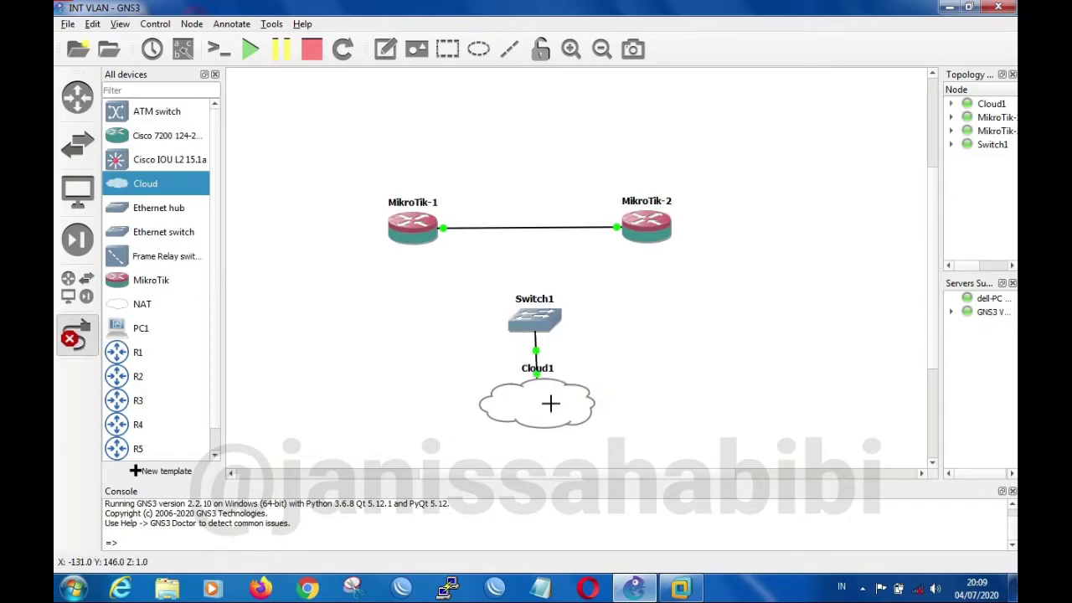
Link MikroTik-1's ether6 port to Ethernet1 on Switch1
{"action": "left_click", "coordinate": [420, 240]}
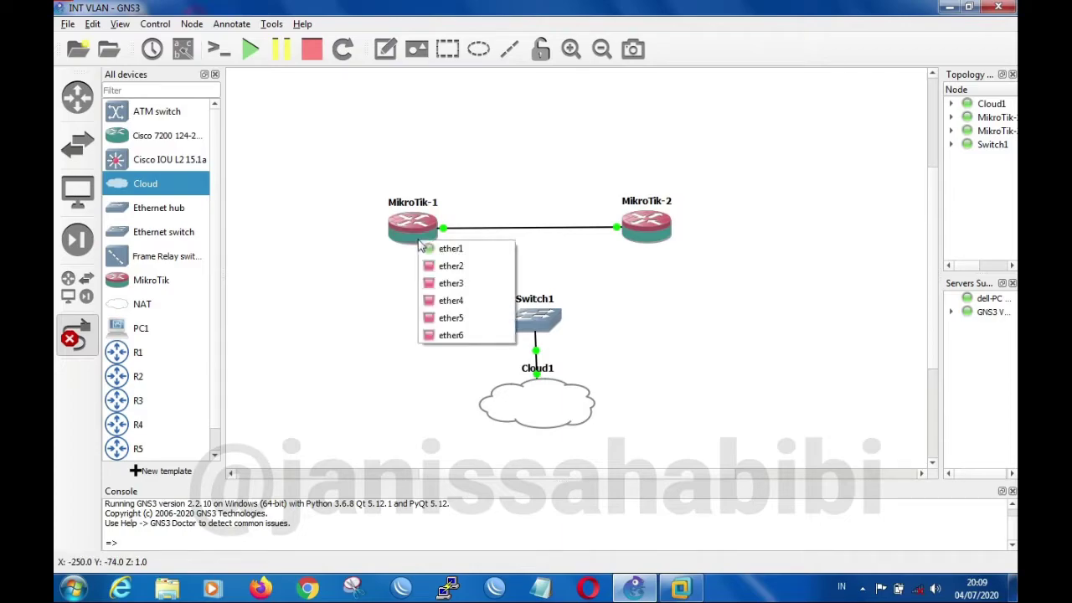
{"action": "left_click", "coordinate": [446, 334]}
{"action": "left_click", "coordinate": [528, 321]}
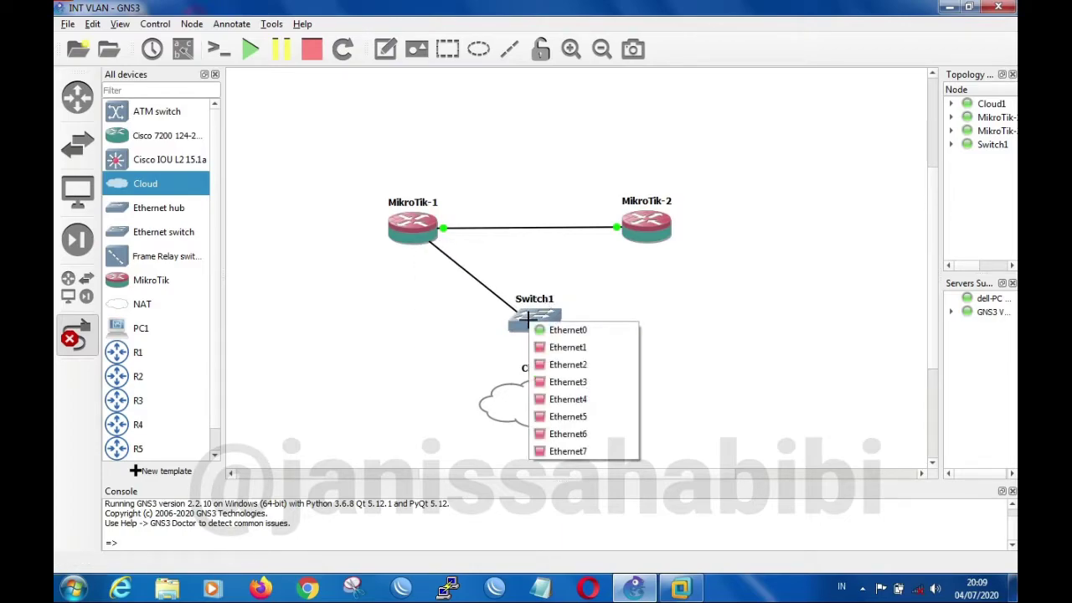
{"action": "left_click", "coordinate": [575, 349]}
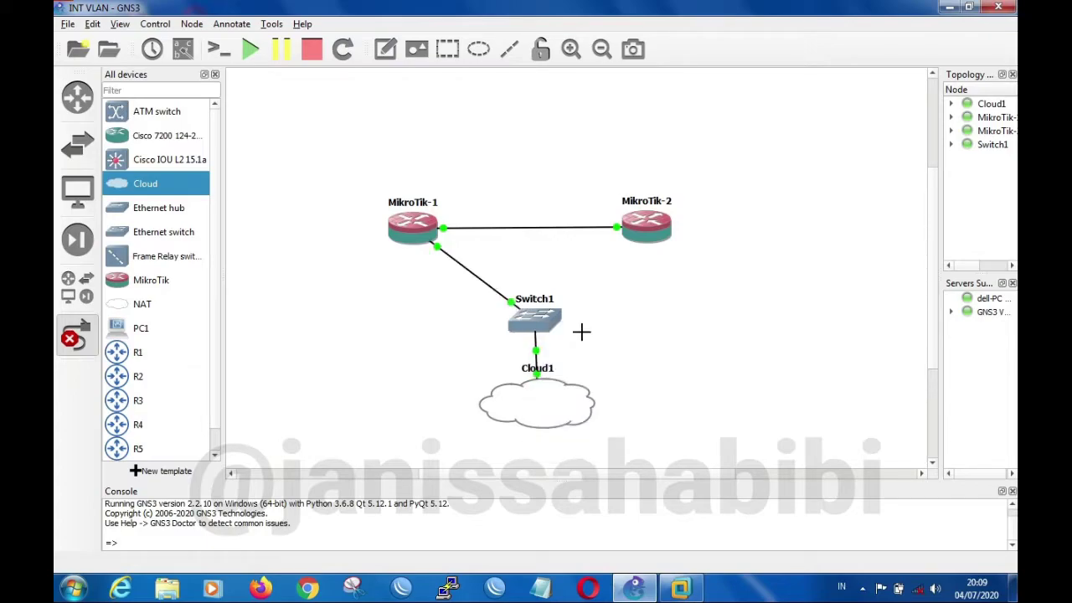
Link MikroTik-2's ether6 port to Ethernet2 on Switch1 and leave link mode
{"action": "left_click", "coordinate": [646, 231]}
{"action": "left_click", "coordinate": [667, 327]}
{"action": "left_click", "coordinate": [542, 316]}
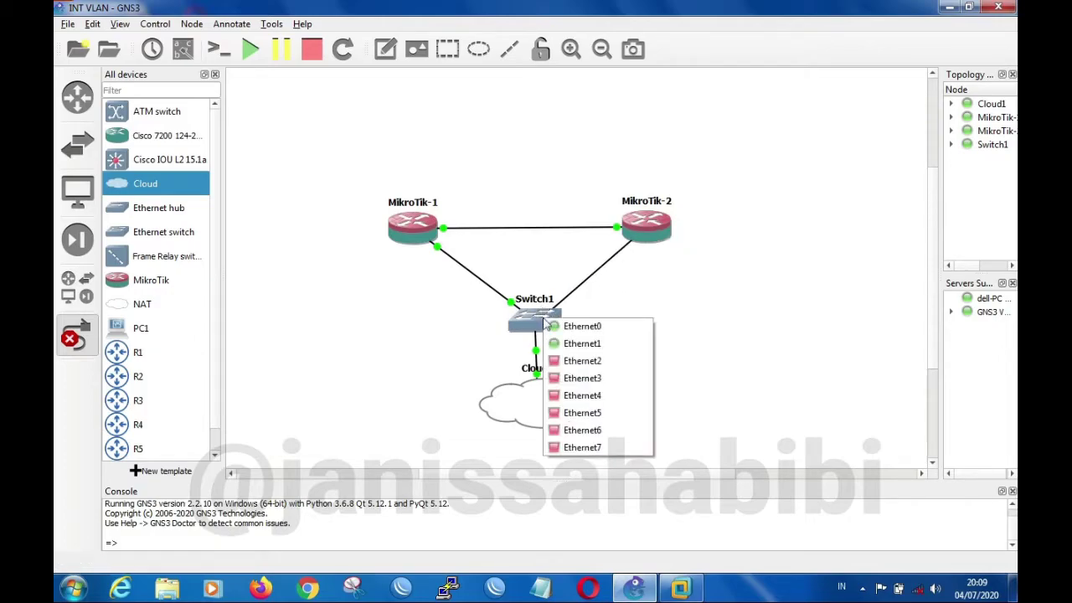
{"action": "left_click", "coordinate": [567, 361]}
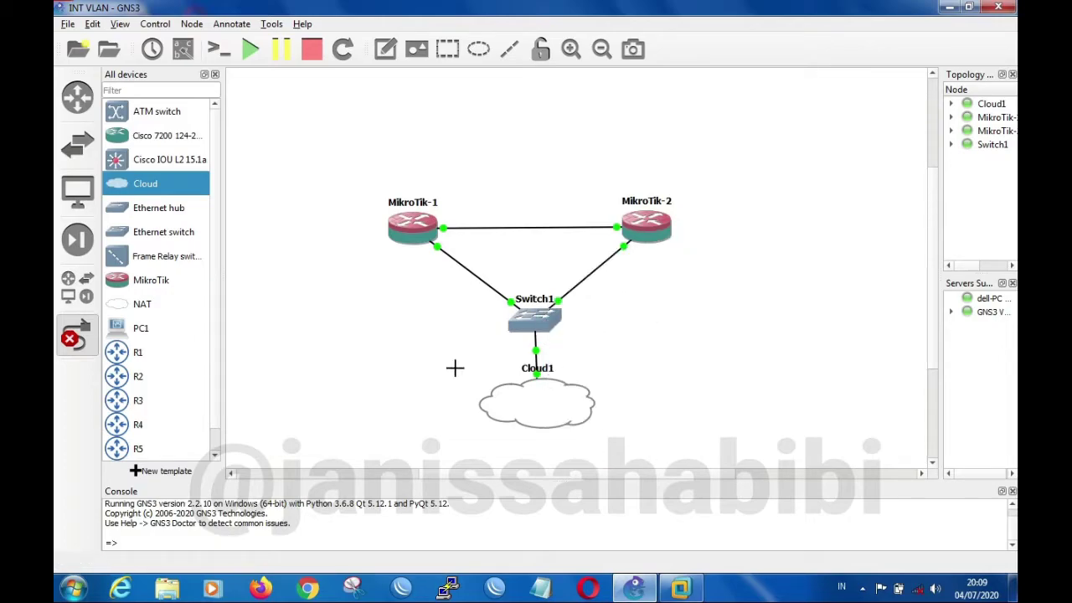
{"action": "left_click", "coordinate": [77, 339]}
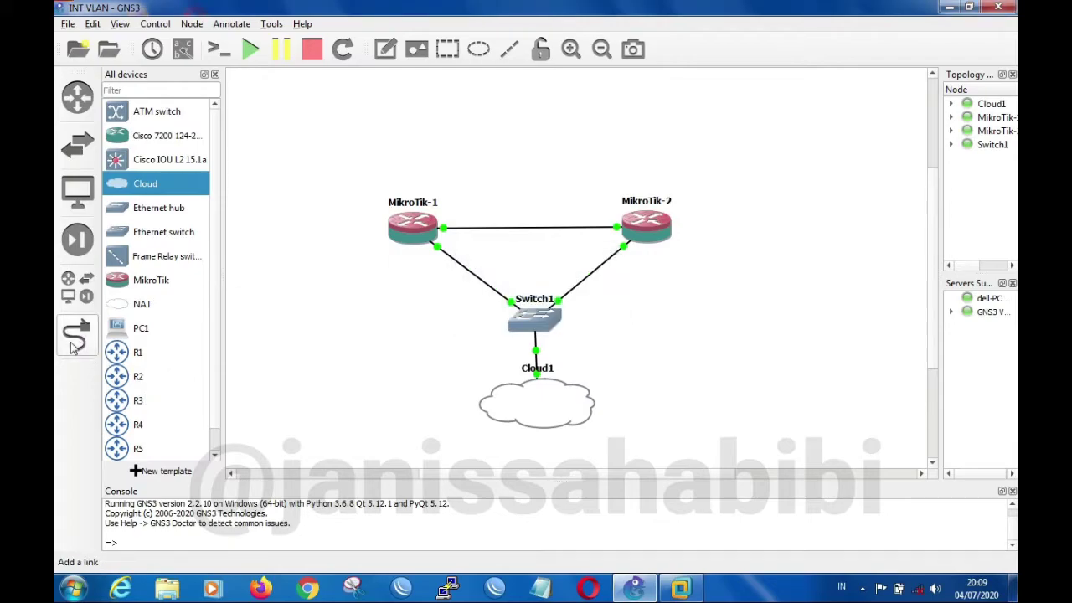
Switch to WinBox and connect to the neighbor R1 by its MAC address, using the login admin and a blank password
{"action": "left_click", "coordinate": [396, 590]}
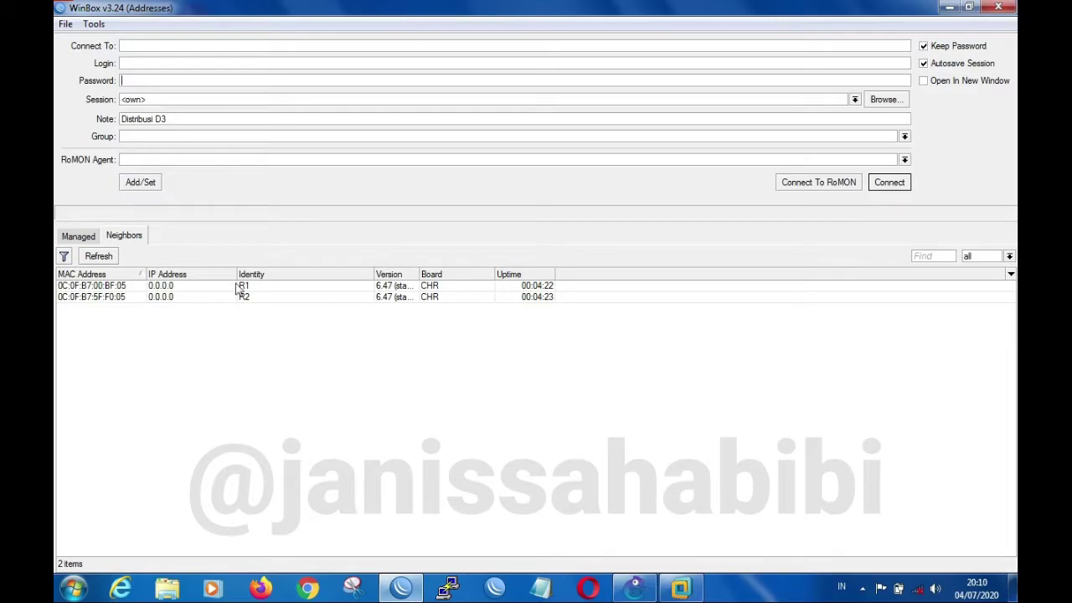
{"action": "key", "text": "shift+Home"}
{"action": "key", "text": "BackSpace"}
{"action": "left_click", "coordinate": [118, 289]}
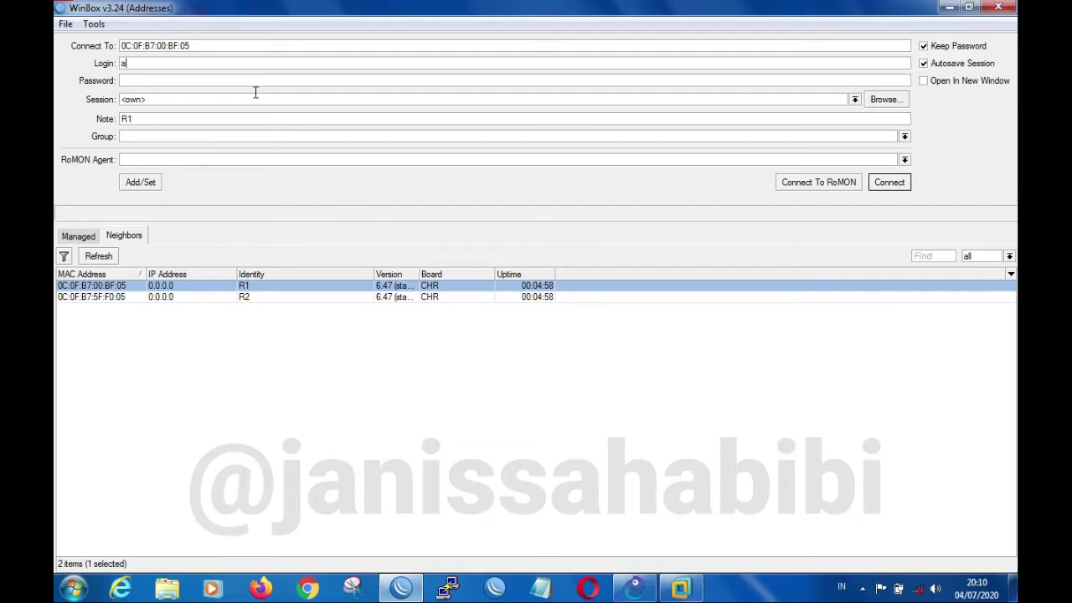
{"action": "key", "text": "Return"}
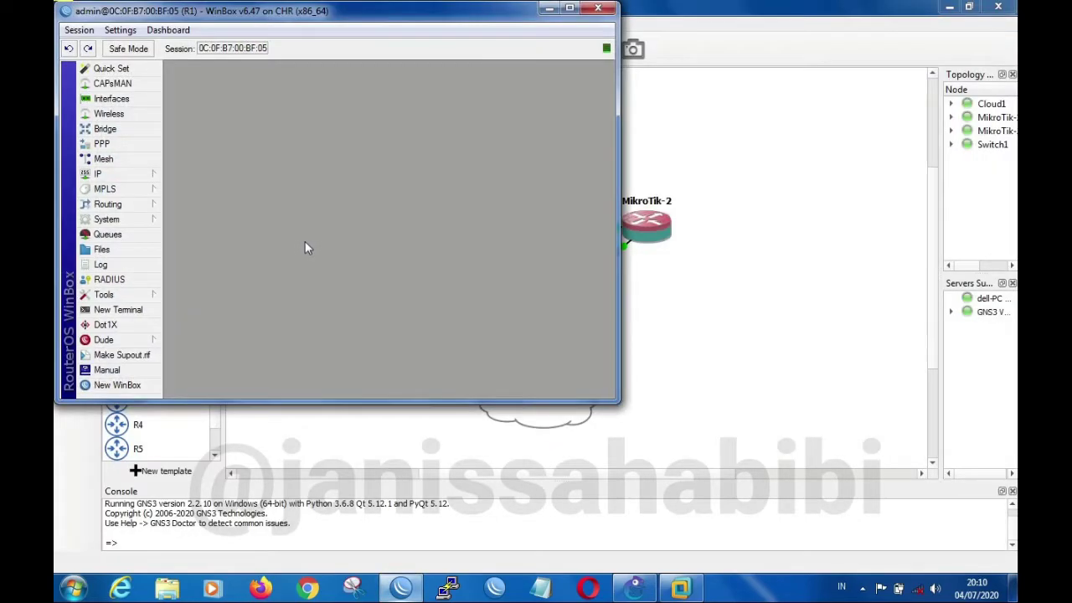
{"action": "left_click_drag", "start_coordinate": [449, 16], "coordinate": [444, 28]}
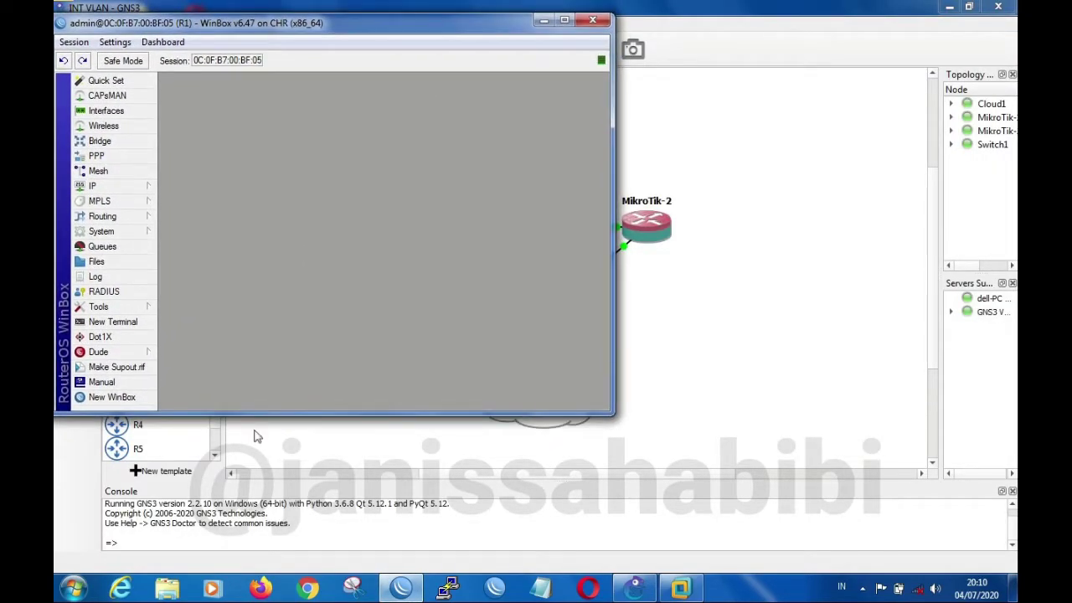
Start another WinBox session, connect to the neighbor R2 as admin, and place its window beside R1's
{"action": "left_click", "coordinate": [130, 400]}
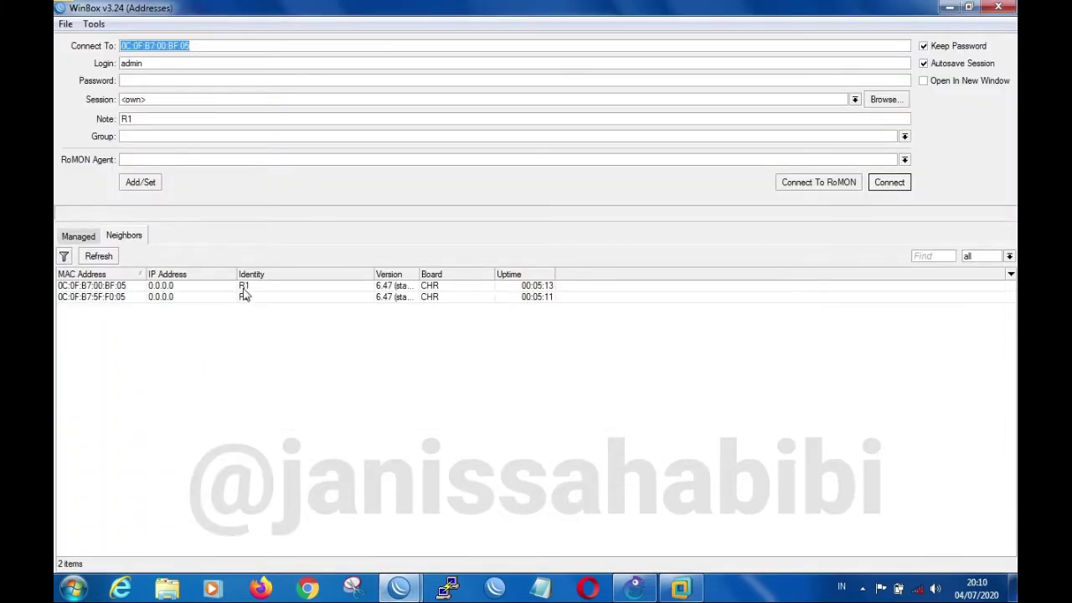
{"action": "left_click", "coordinate": [121, 302]}
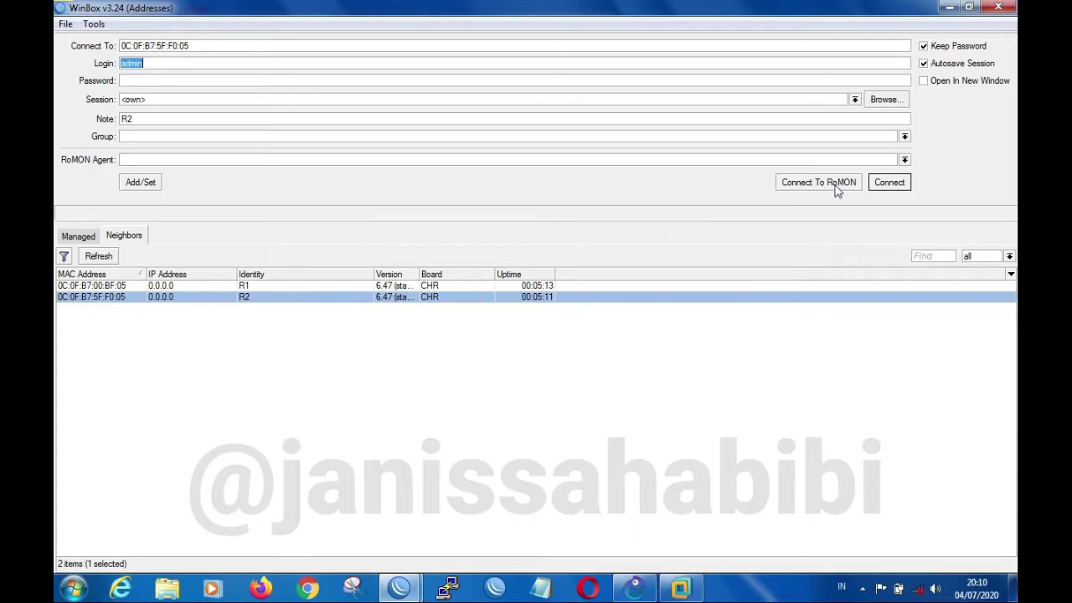
{"action": "left_click", "coordinate": [885, 184]}
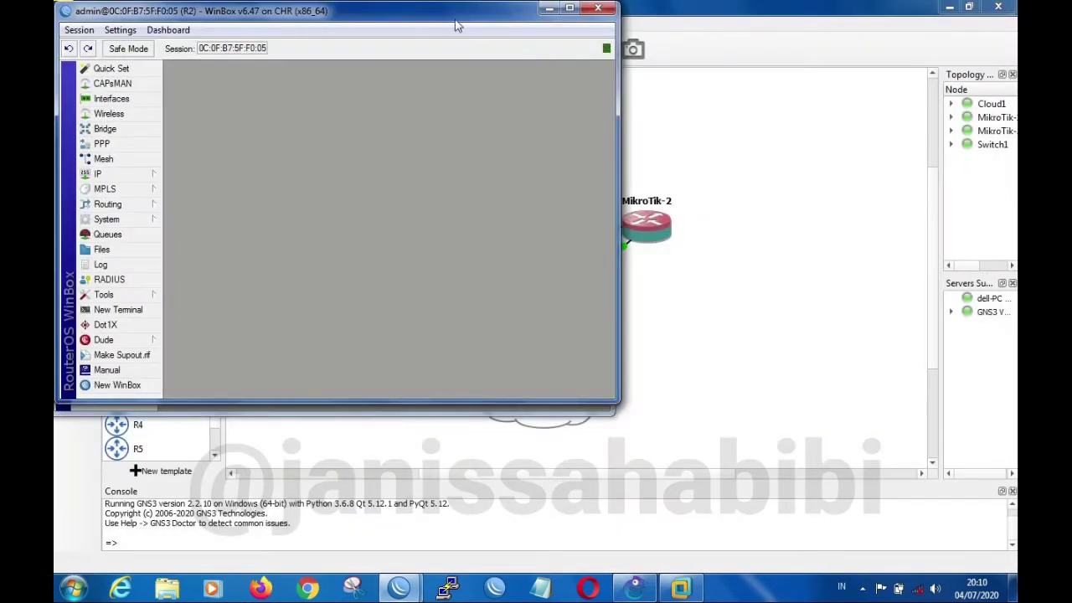
{"action": "left_click_drag", "start_coordinate": [447, 16], "coordinate": [840, 26]}
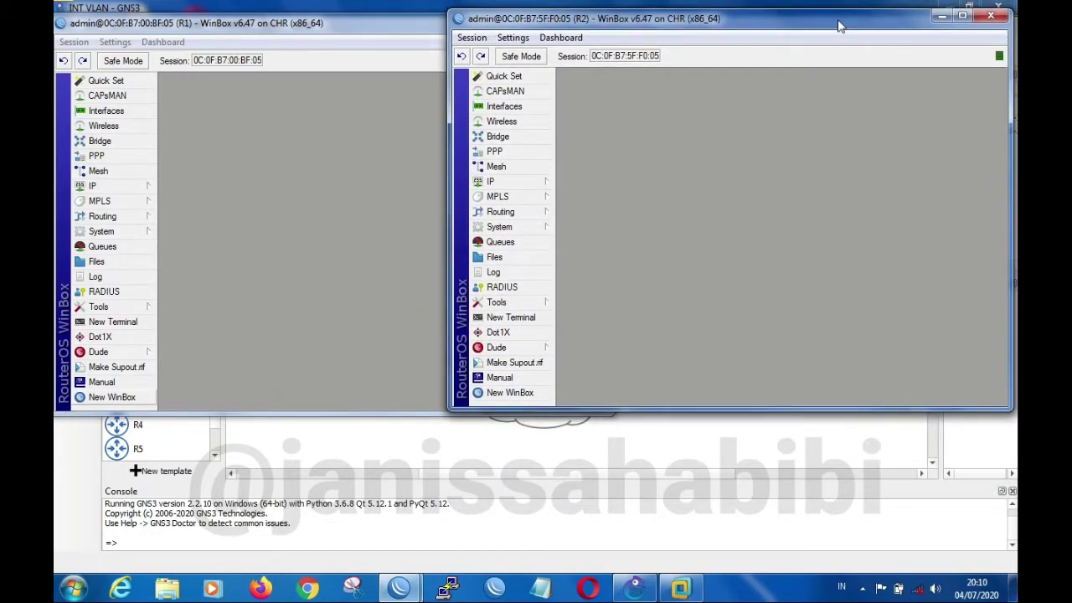
{"action": "left_click", "coordinate": [343, 28]}
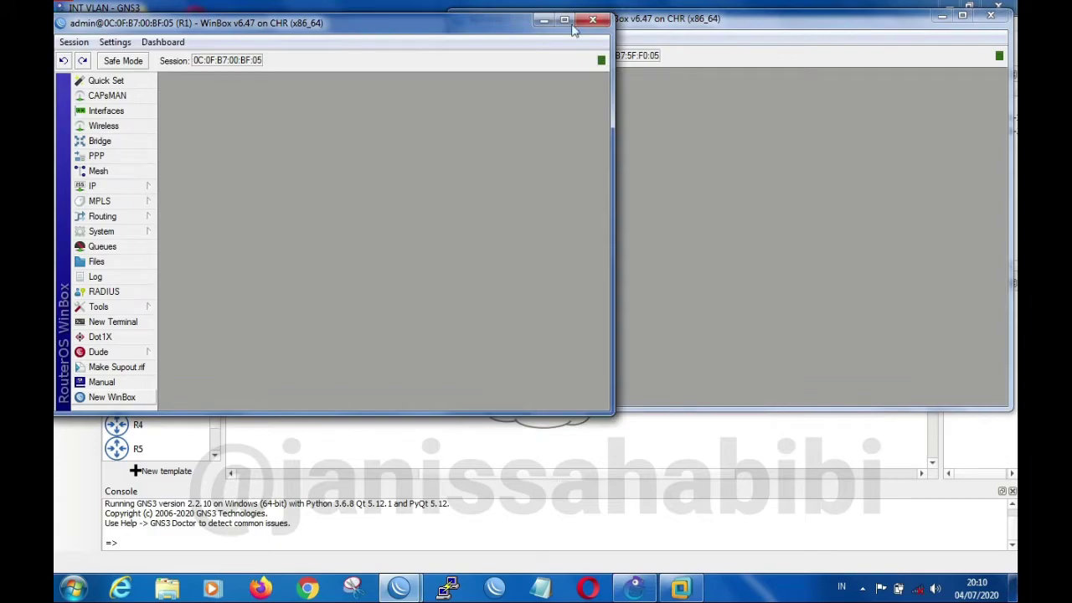
{"action": "left_click", "coordinate": [725, 27]}
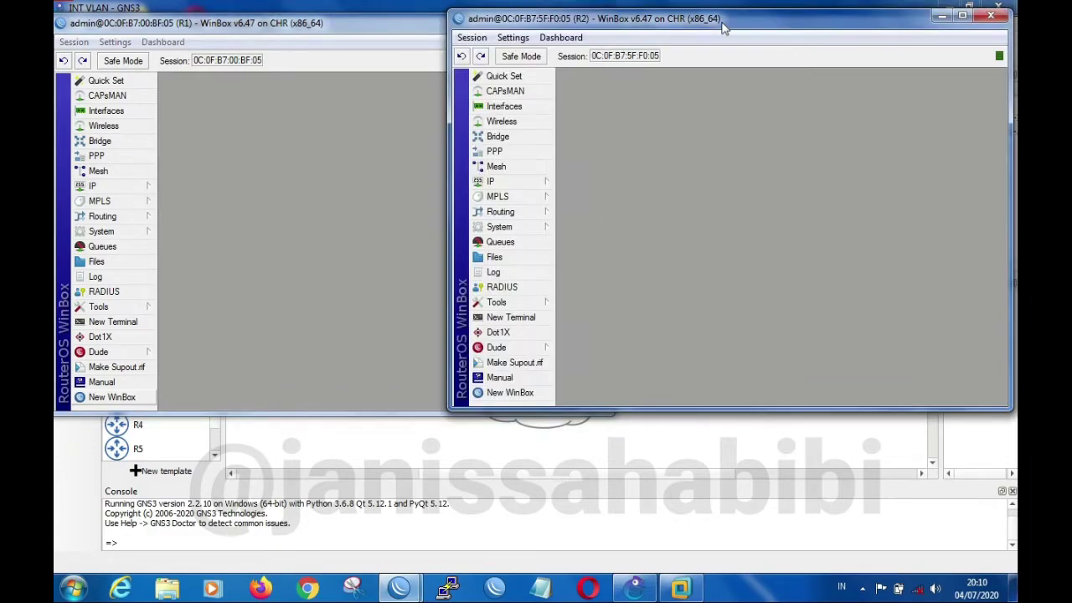
Examine R1's general interface list and its VLAN list, with ether1 as the port facing R2
{"action": "left_click", "coordinate": [140, 112]}
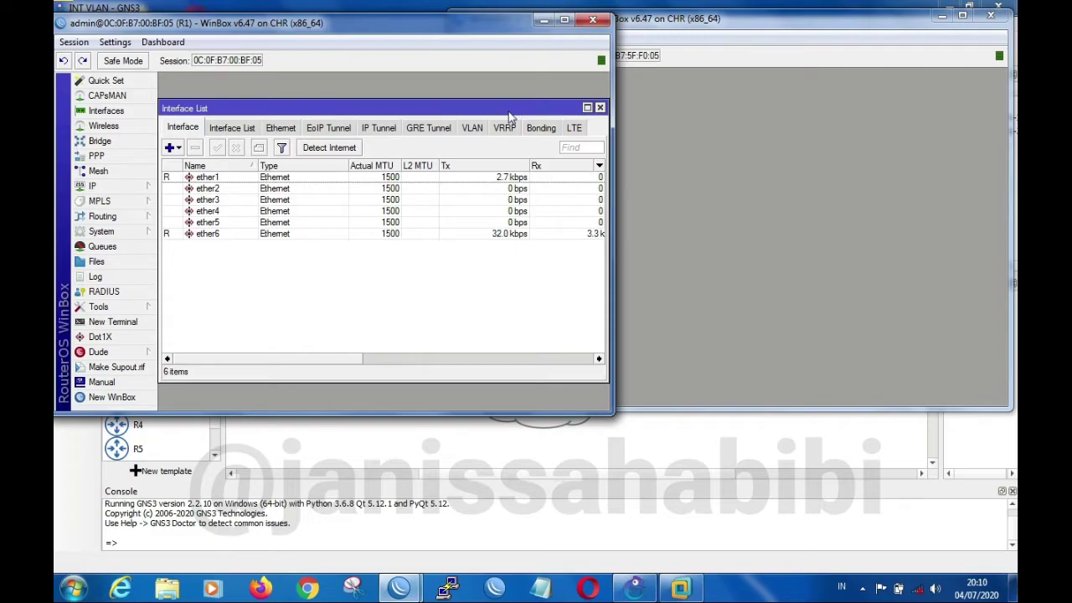
{"action": "left_click", "coordinate": [867, 32]}
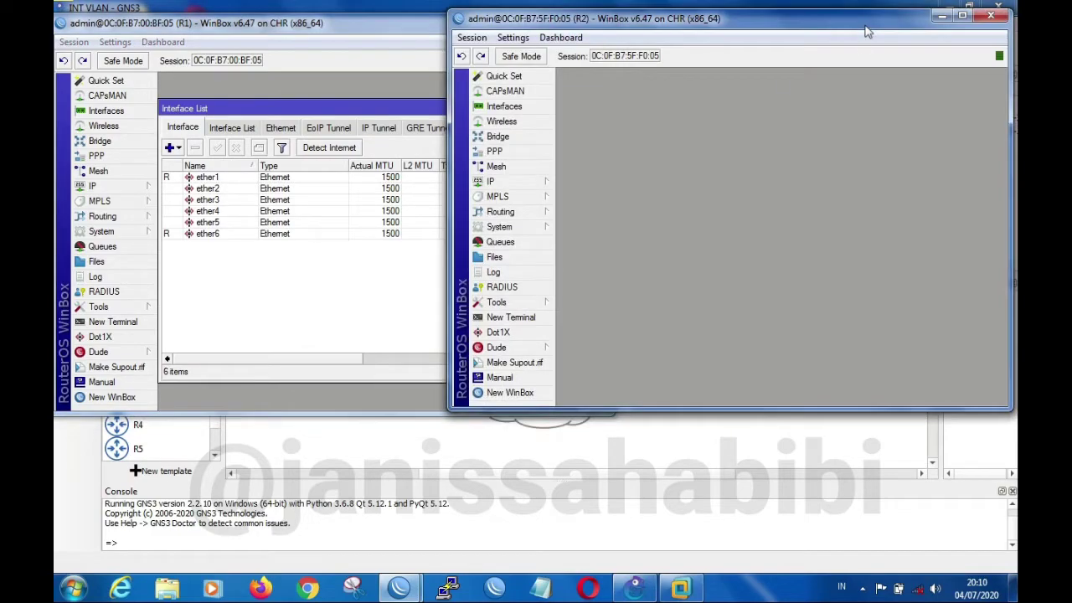
{"action": "left_click", "coordinate": [362, 98]}
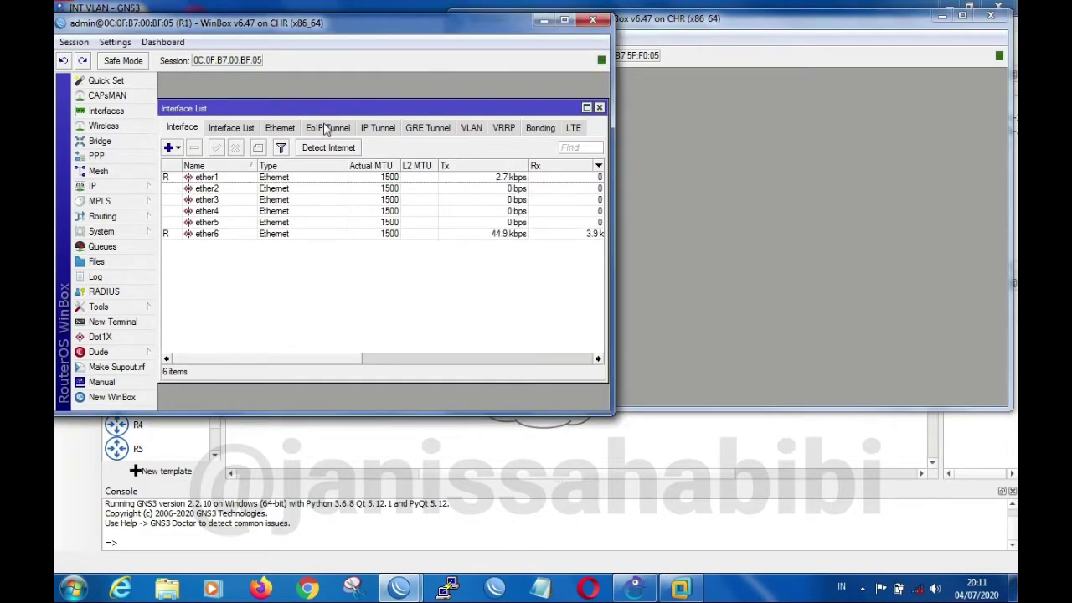
{"action": "left_click", "coordinate": [470, 131]}
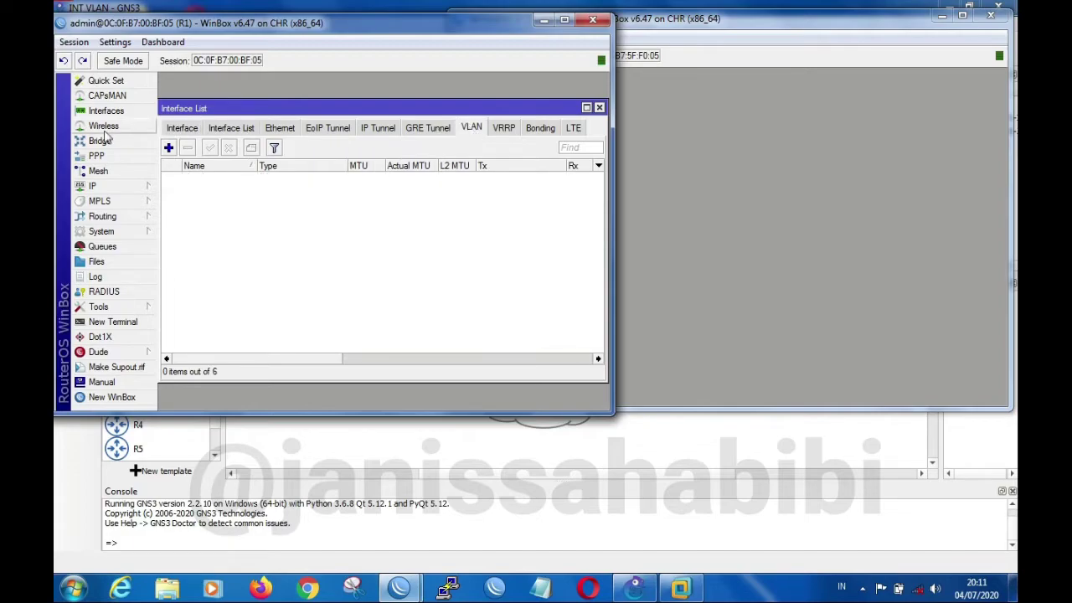
{"action": "left_click", "coordinate": [171, 132]}
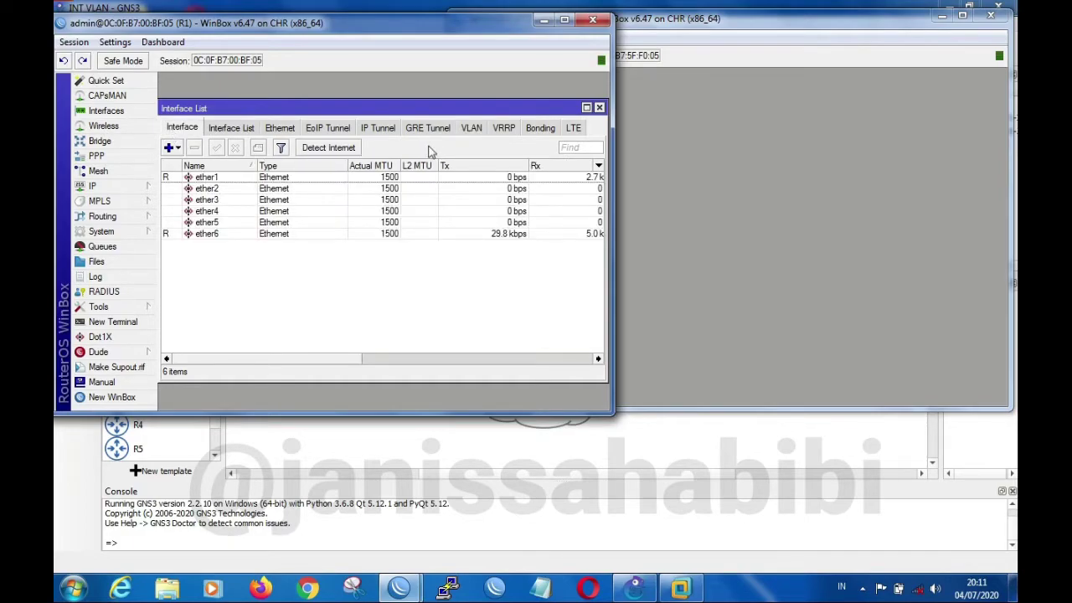
{"action": "left_click", "coordinate": [473, 129]}
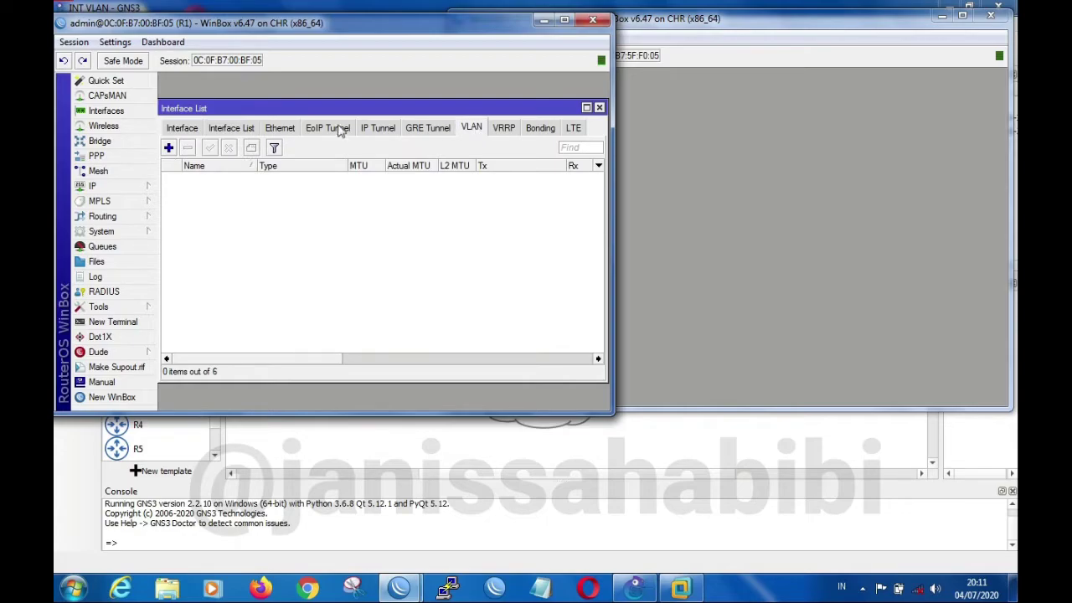
{"action": "left_click", "coordinate": [191, 131]}
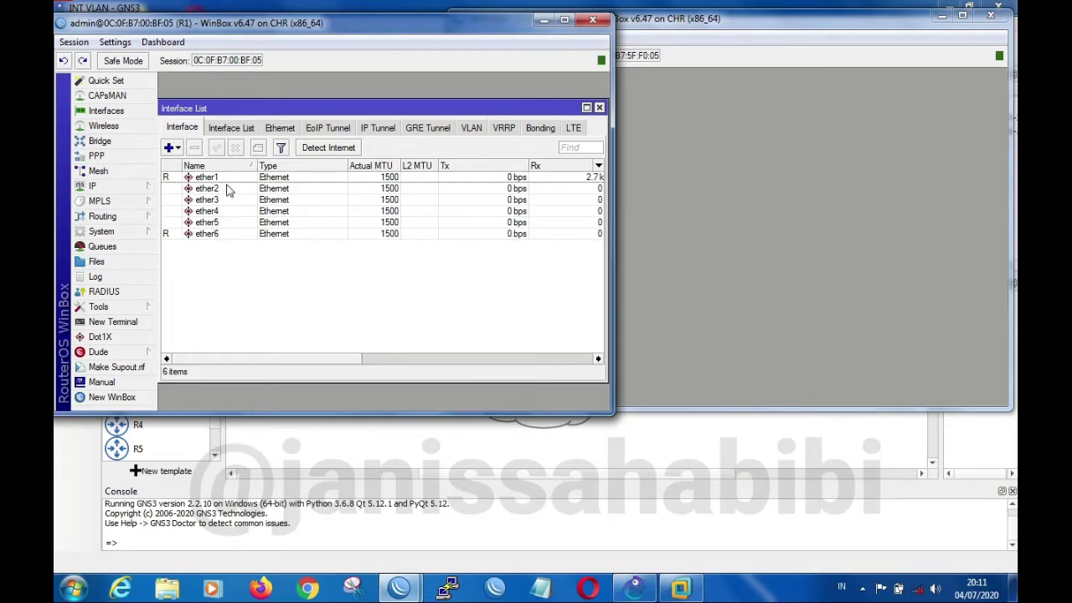
{"action": "left_click", "coordinate": [473, 130]}
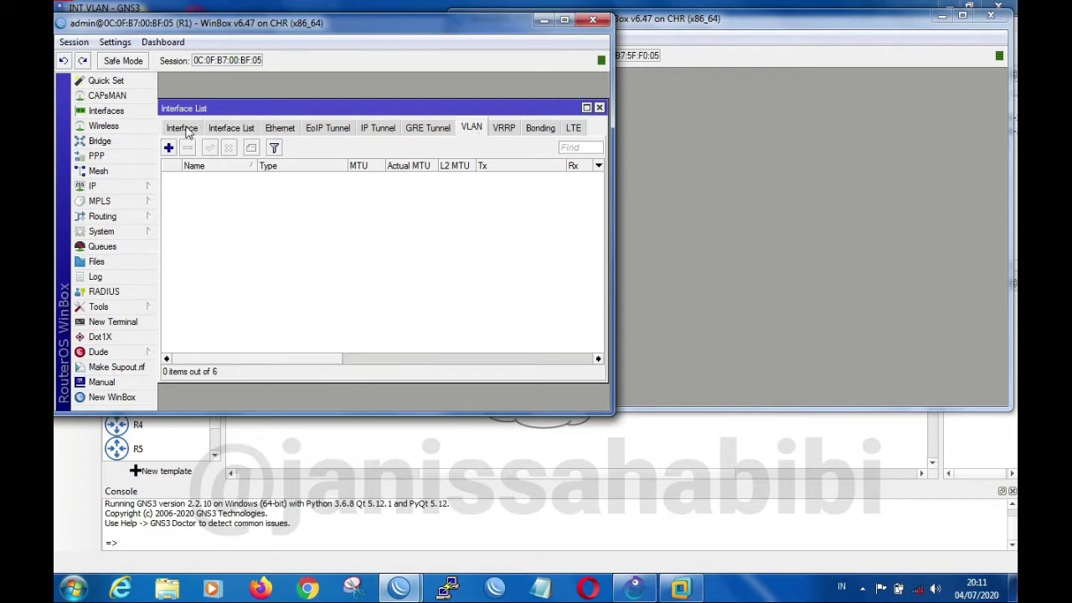
{"action": "left_click", "coordinate": [186, 129]}
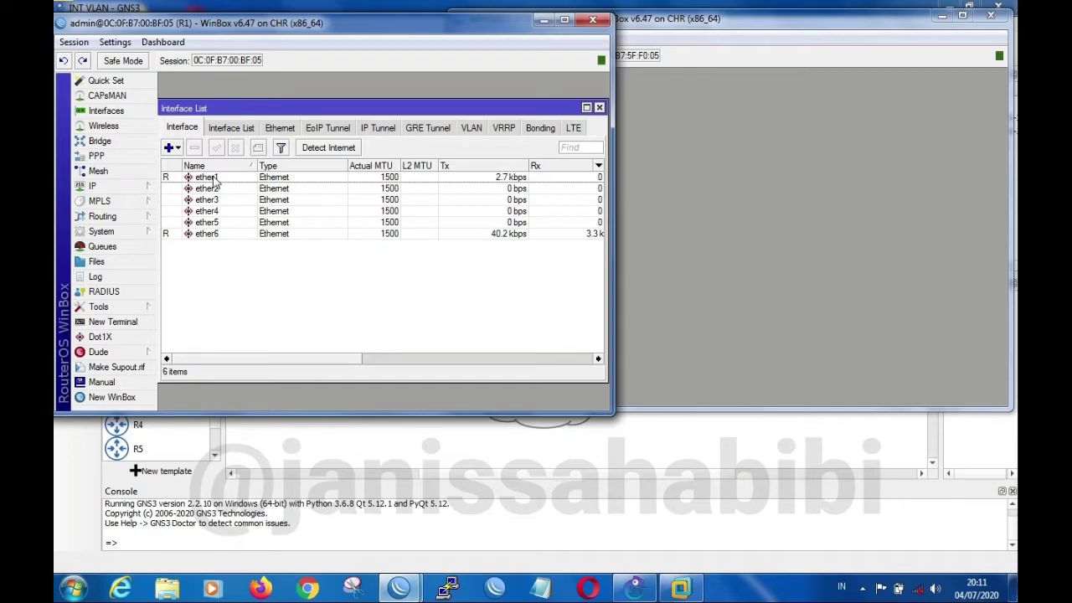
{"action": "left_click", "coordinate": [776, 24]}
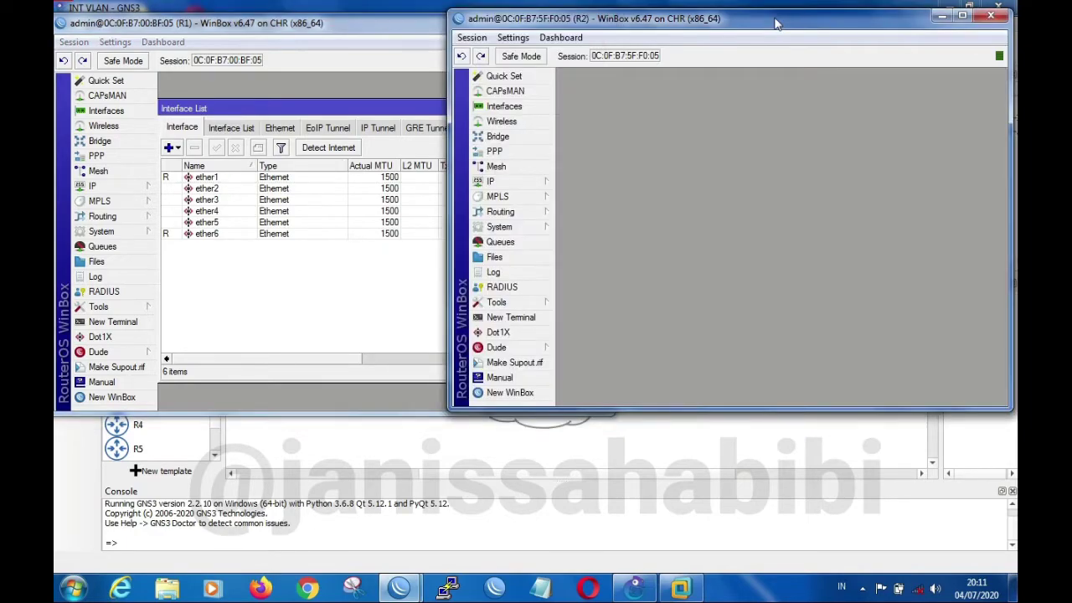
{"action": "left_click", "coordinate": [377, 36]}
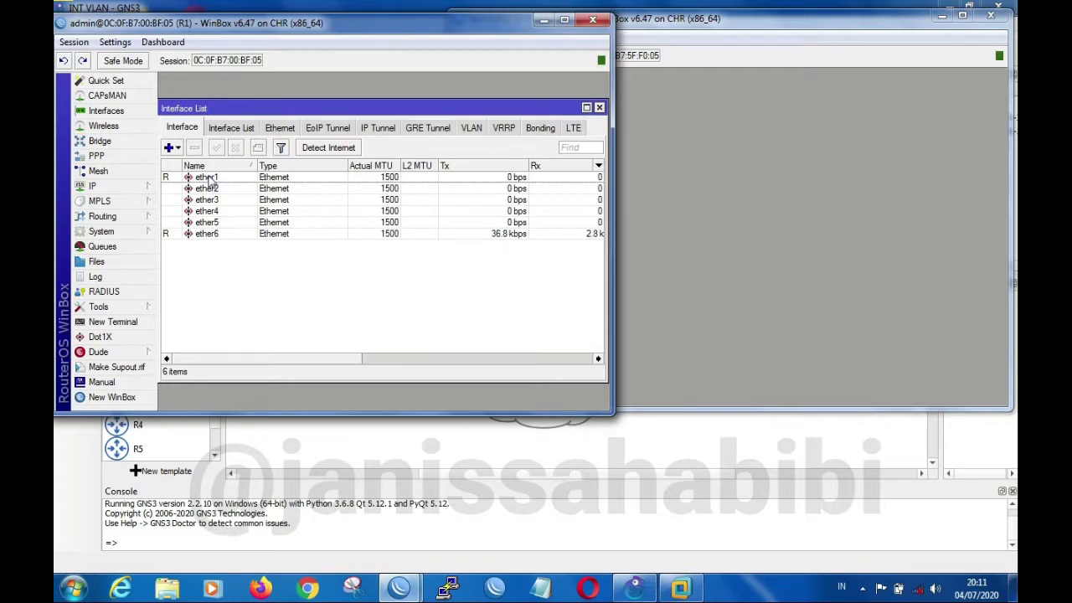
{"action": "left_click", "coordinate": [206, 181]}
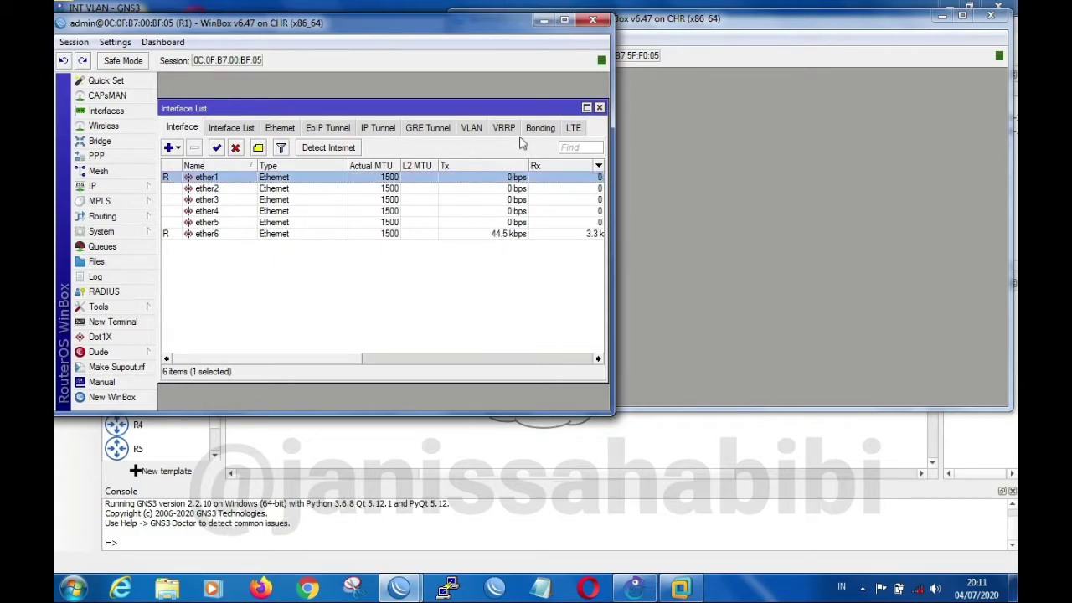
{"action": "left_click", "coordinate": [472, 129]}
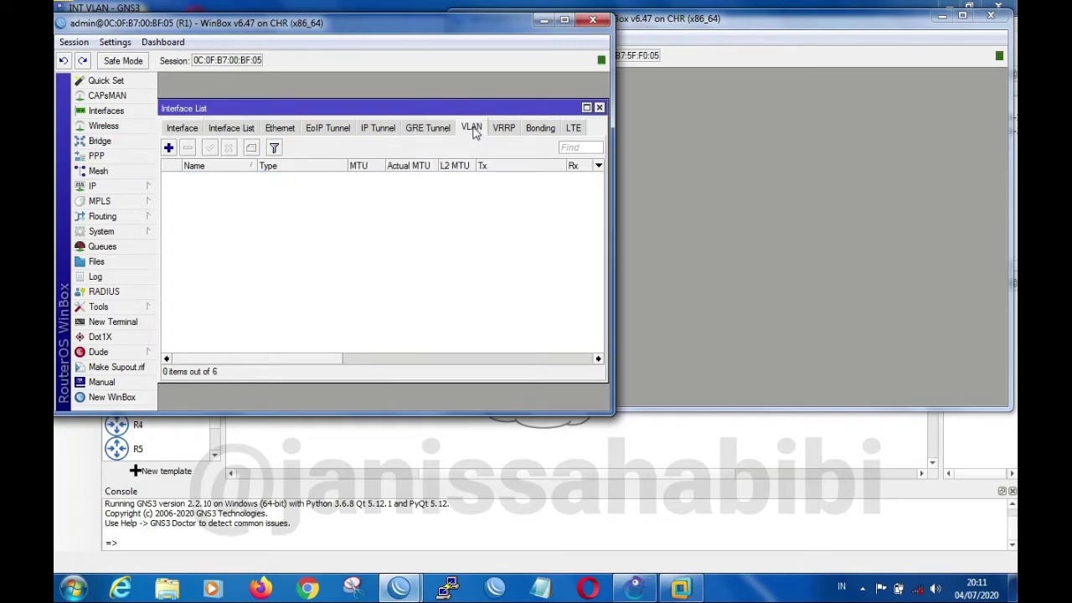
{"action": "left_click", "coordinate": [600, 107]}
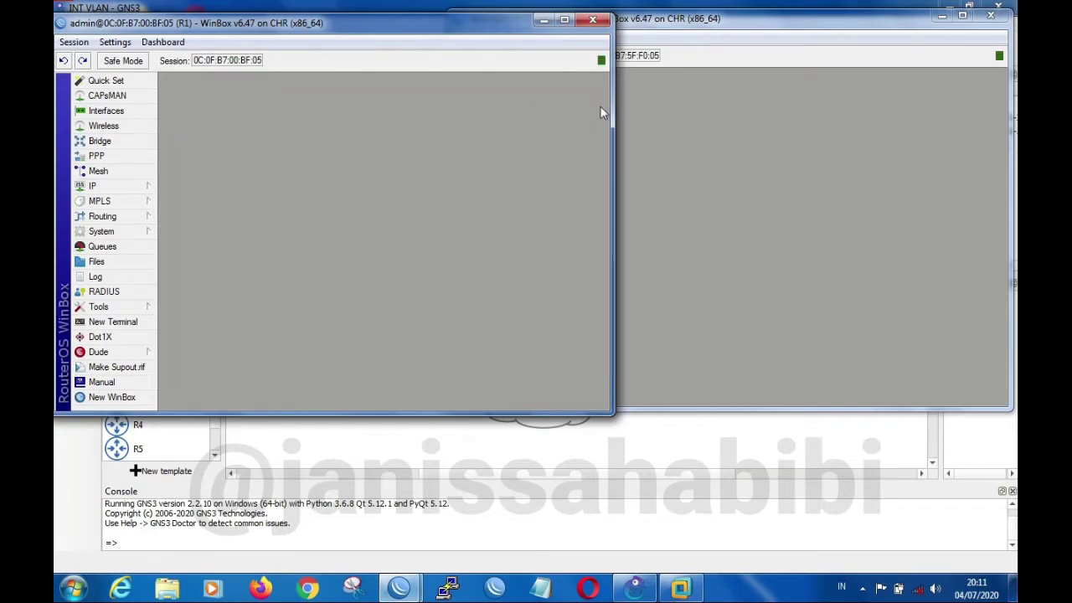
Start a new VLAN interface on R1 named vlan10, with VLAN ID 10 and ether1 as its parent interface
{"action": "left_click", "coordinate": [130, 114]}
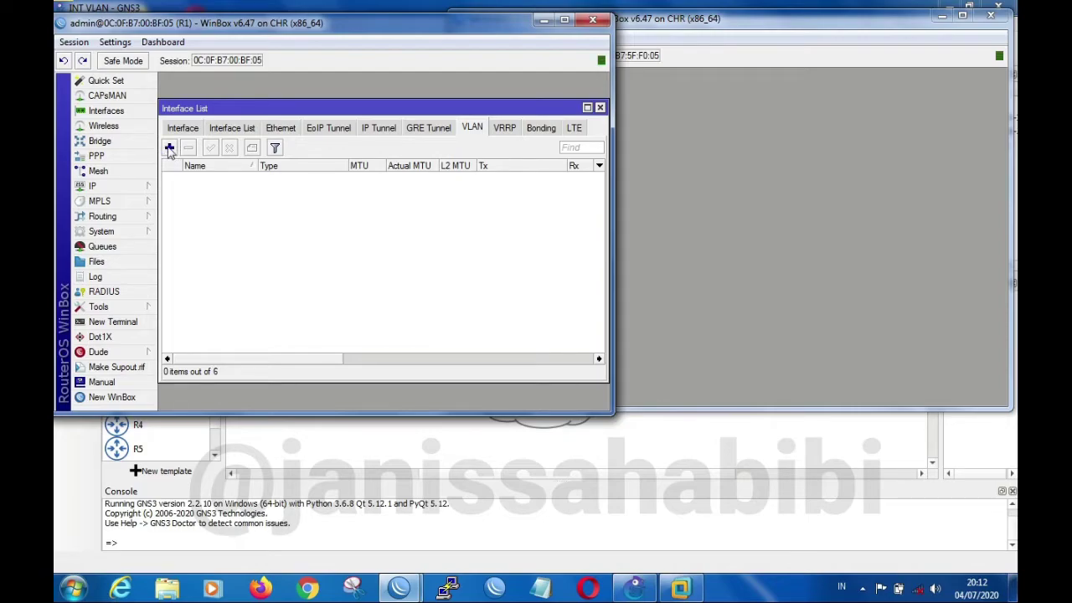
{"action": "left_click", "coordinate": [170, 149]}
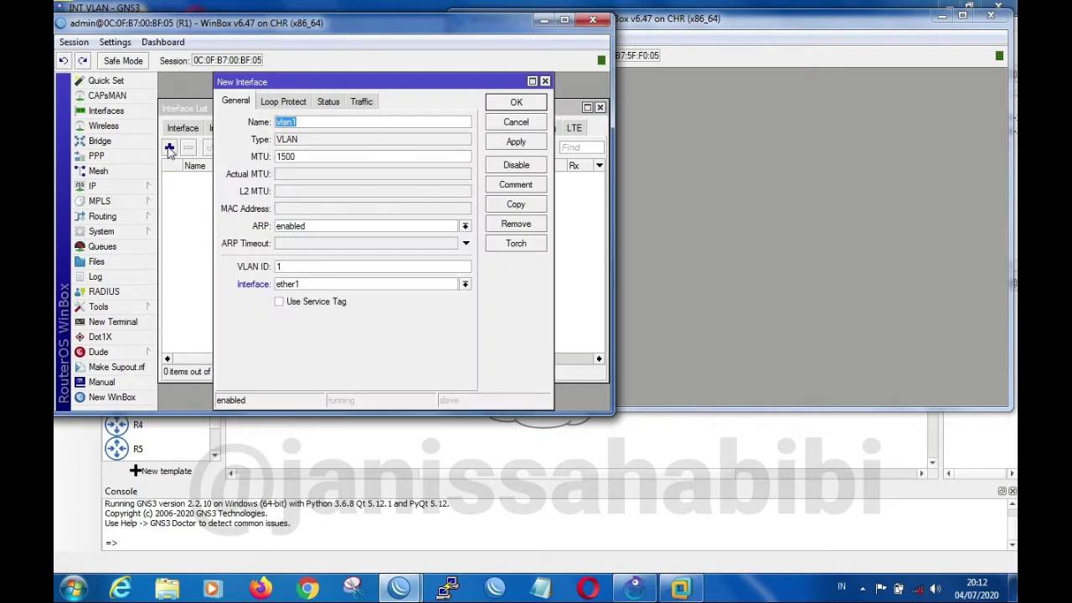
{"action": "left_click", "coordinate": [303, 121]}
{"action": "left_click", "coordinate": [465, 285]}
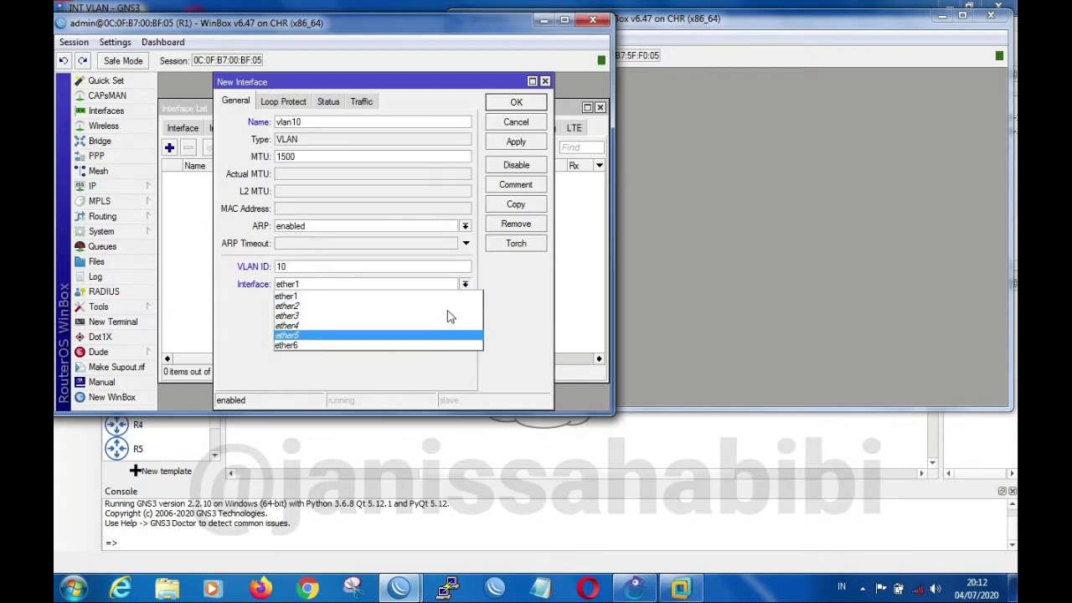
{"action": "left_click", "coordinate": [468, 287]}
{"action": "left_click", "coordinate": [465, 288]}
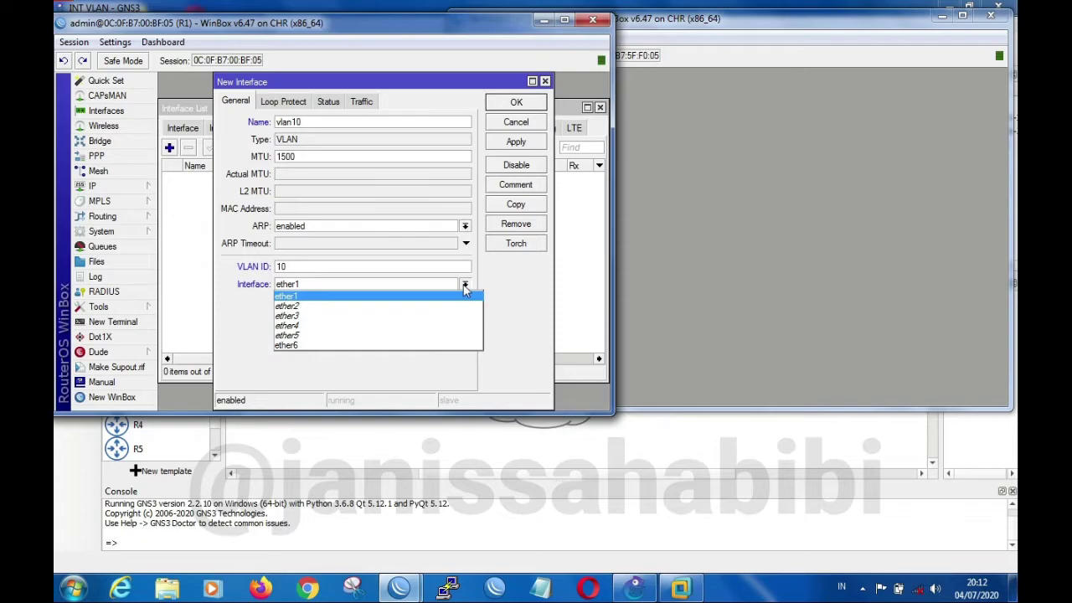
{"action": "left_click", "coordinate": [842, 32]}
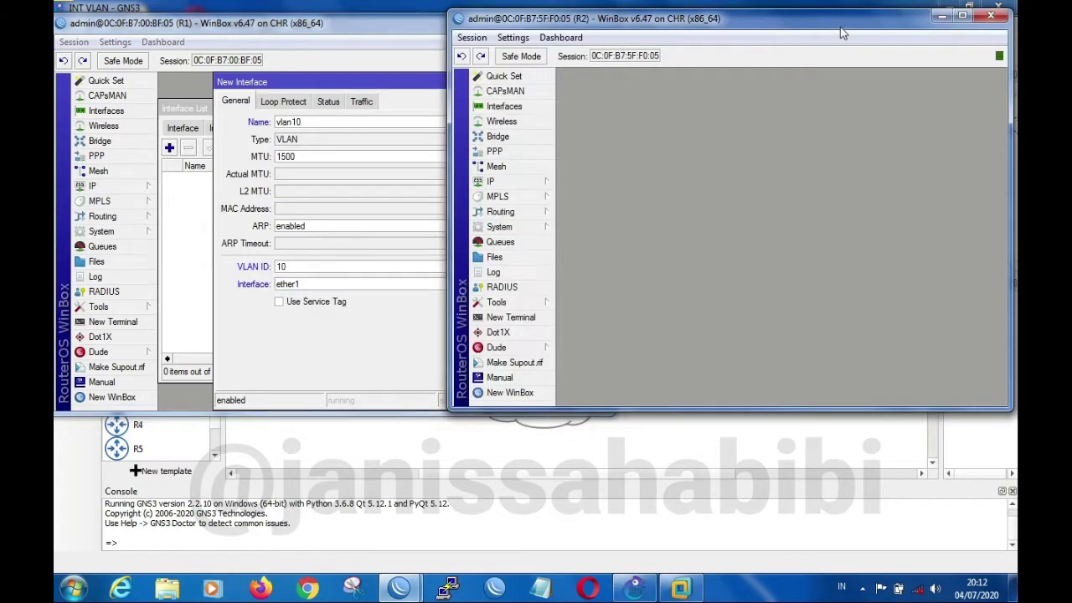
{"action": "left_click", "coordinate": [355, 36]}
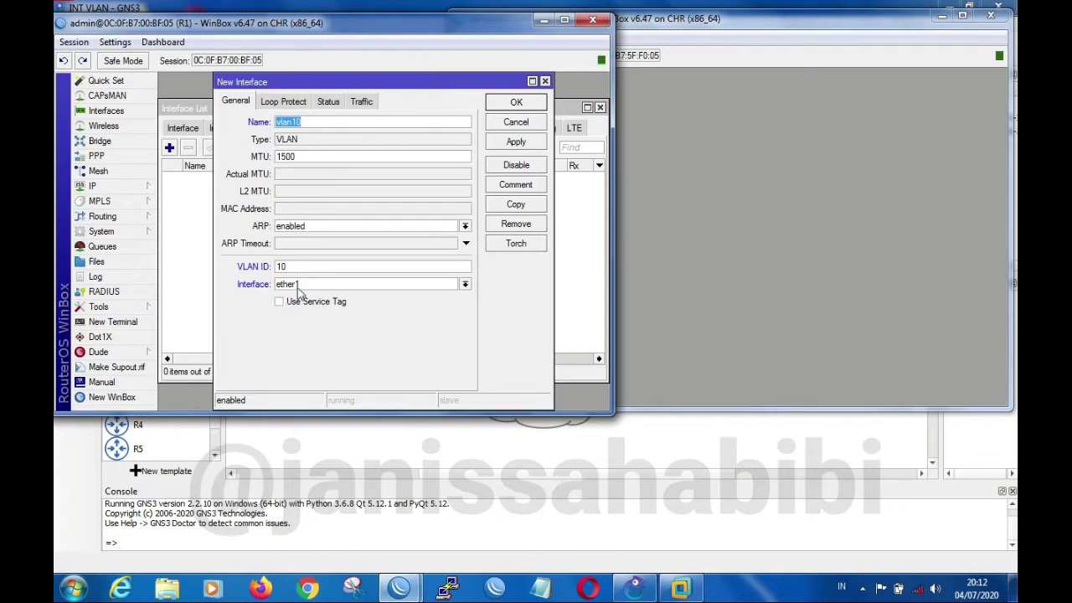
Switch to GNS3, show the interface labels, and move MikroTik-2's ether1 label off the router icon toward MikroTik-1
{"action": "left_click", "coordinate": [430, 450]}
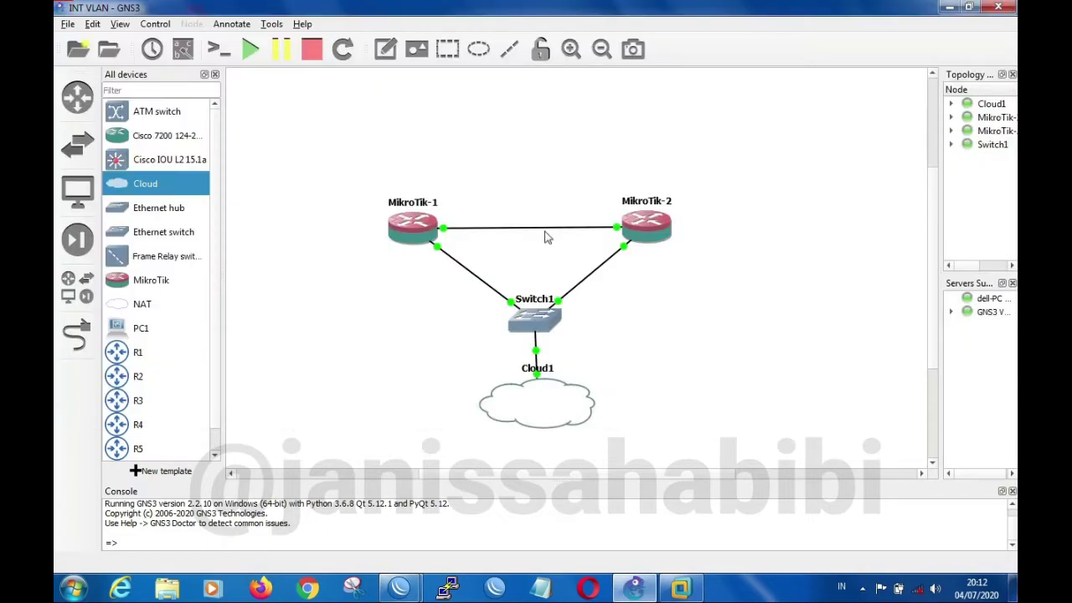
{"action": "left_click", "coordinate": [182, 48]}
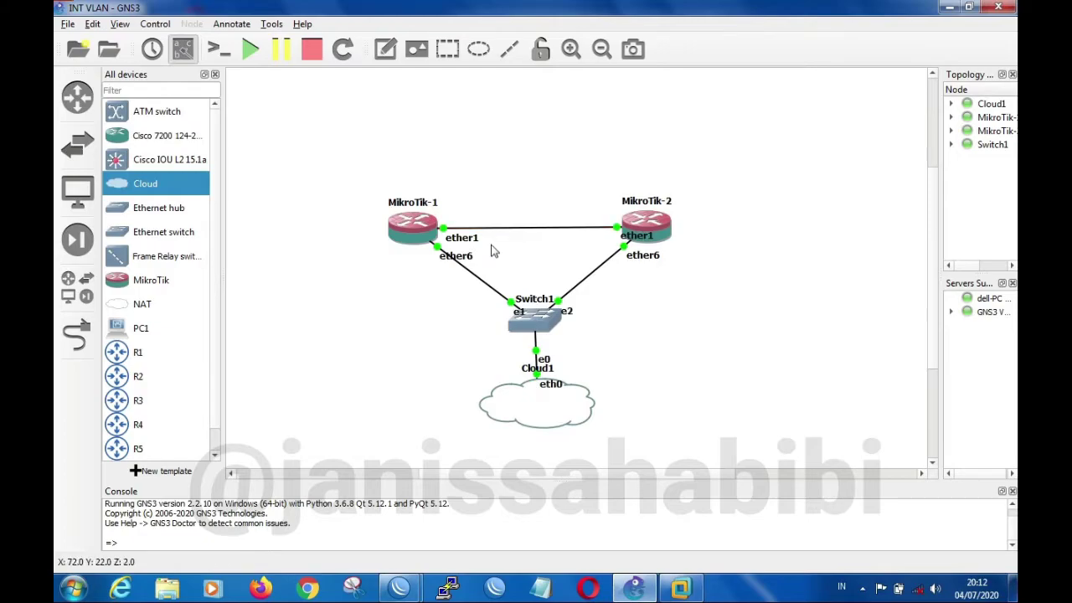
{"action": "left_click", "coordinate": [626, 236]}
{"action": "left_click_drag", "start_coordinate": [632, 238], "coordinate": [605, 237]}
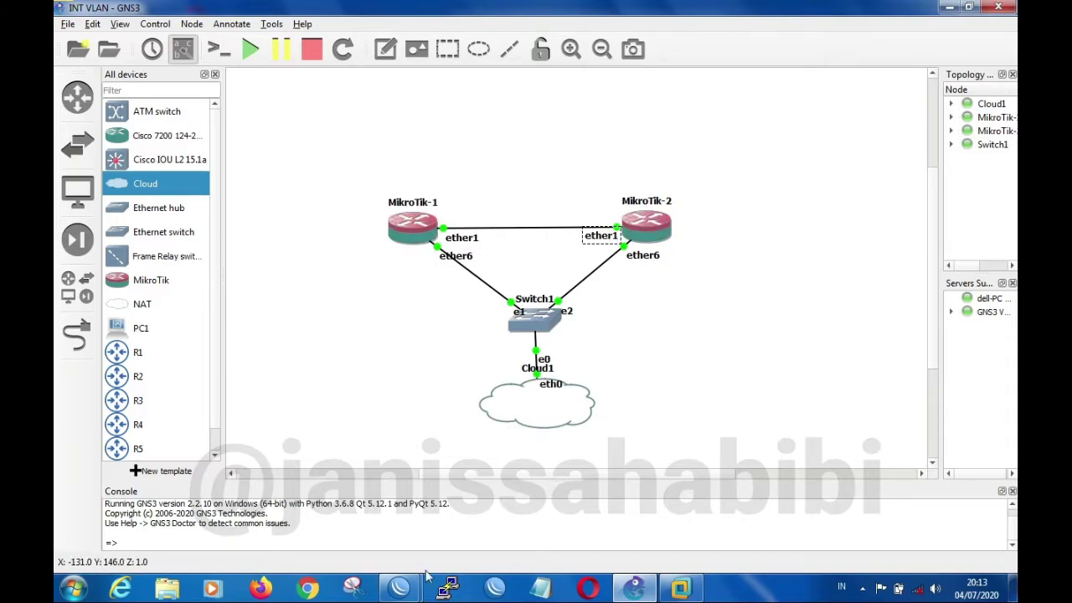
Switch back to R1's WinBox window, add the comment To-R2 to the new vlan10 interface, and save it
{"action": "mouse_move", "coordinate": [401, 587]}
{"action": "left_click", "coordinate": [400, 549]}
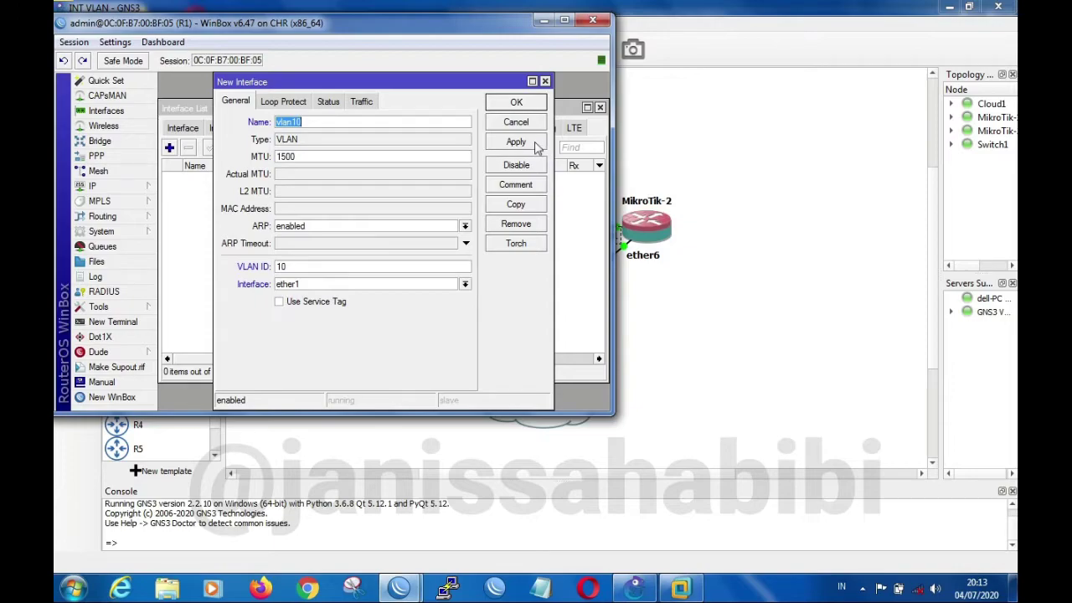
{"action": "left_click", "coordinate": [530, 186]}
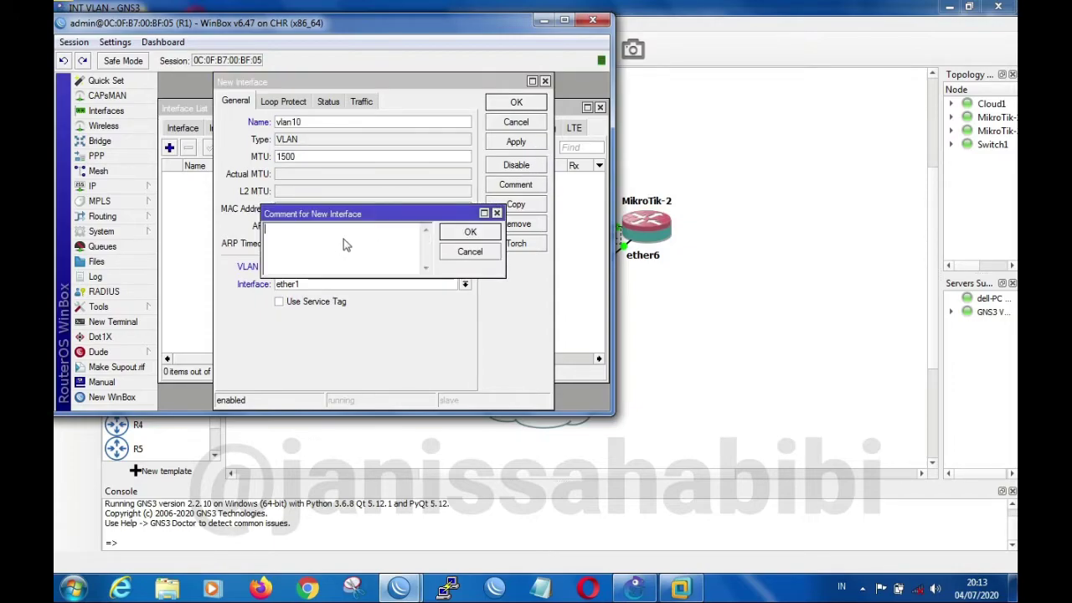
{"action": "type", "text": "To-R2"}
{"action": "left_click", "coordinate": [484, 235]}
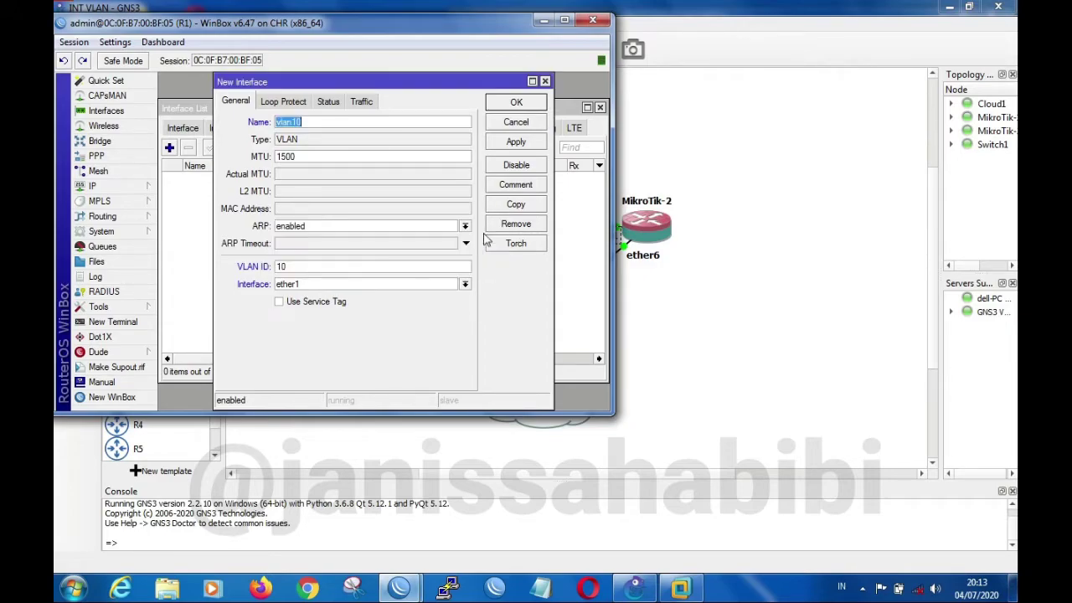
{"action": "left_click", "coordinate": [534, 143]}
{"action": "left_click", "coordinate": [530, 109]}
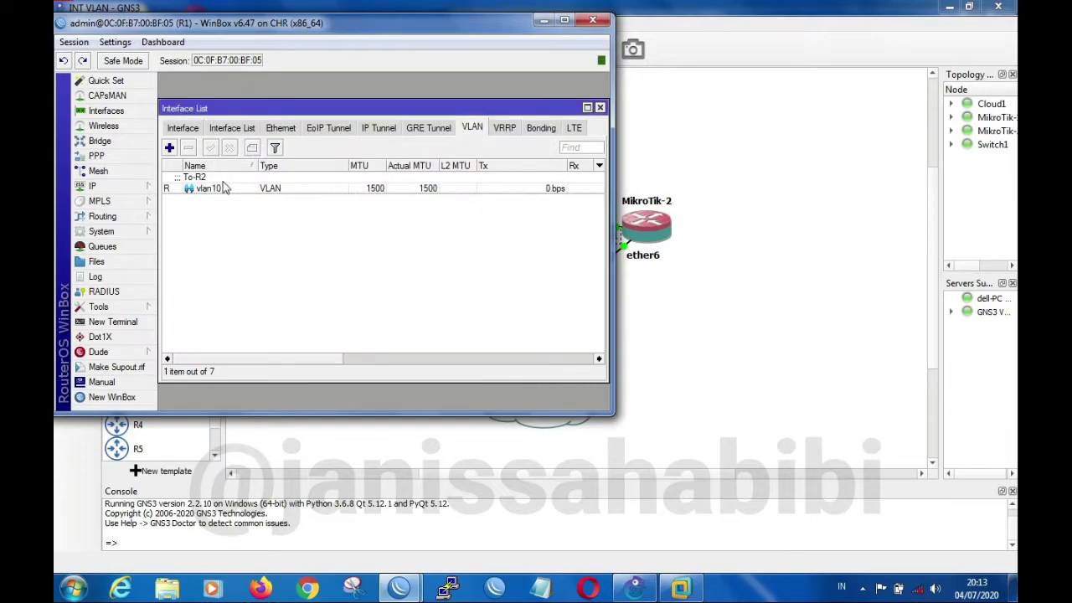
Examine how vlan10 is nested under ether1 in R1's general interface list
{"action": "left_click", "coordinate": [223, 188]}
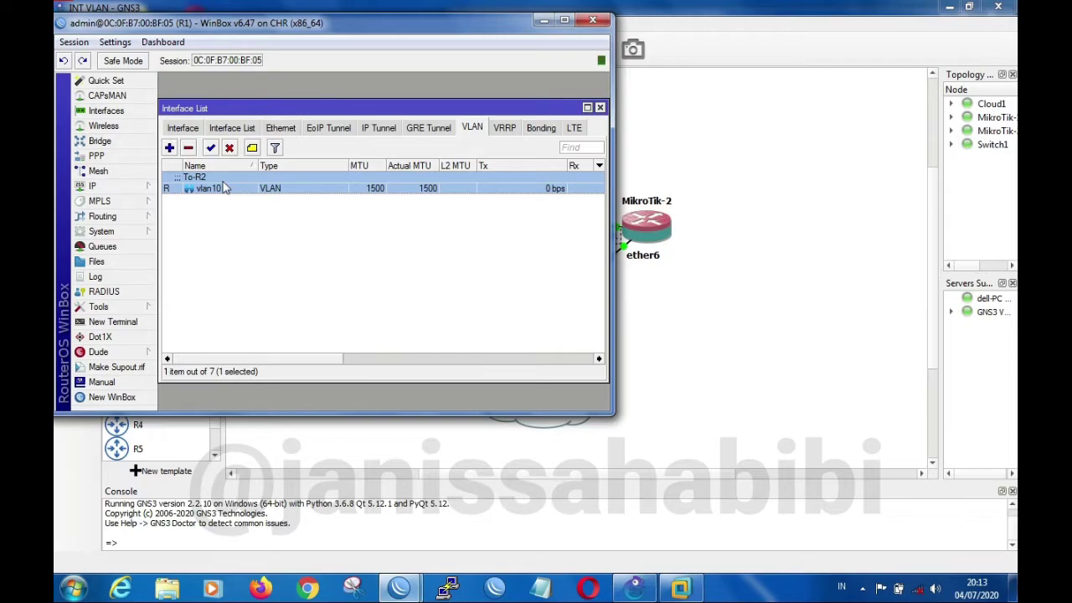
{"action": "left_click", "coordinate": [192, 130]}
{"action": "left_click", "coordinate": [211, 190]}
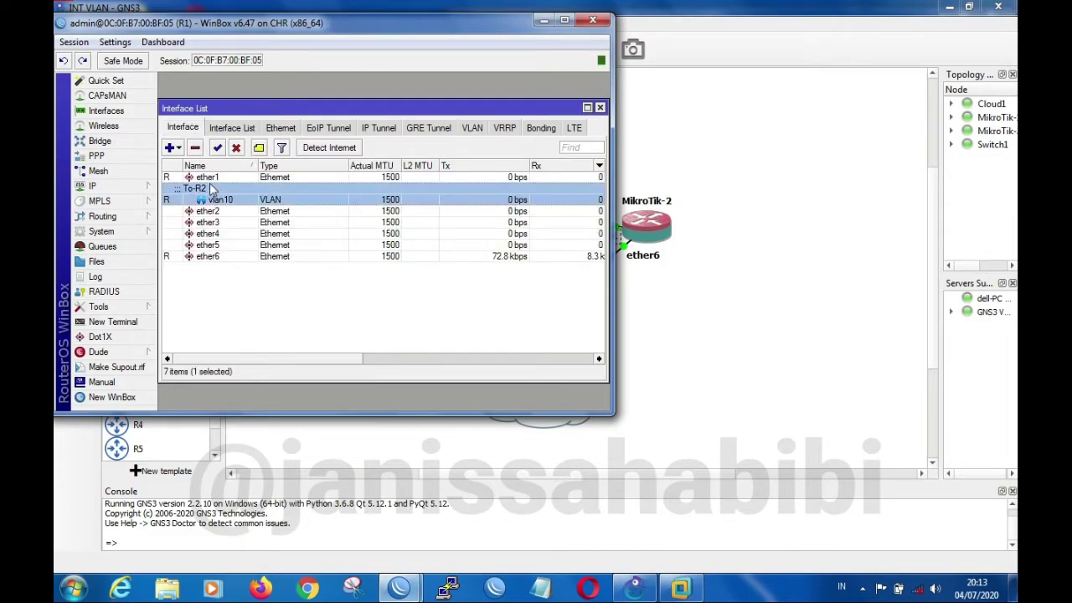
{"action": "left_click", "coordinate": [212, 178]}
{"action": "left_click", "coordinate": [214, 186]}
{"action": "left_click", "coordinate": [214, 178]}
{"action": "left_click", "coordinate": [216, 192]}
{"action": "left_click", "coordinate": [216, 179]}
{"action": "left_click", "coordinate": [216, 194]}
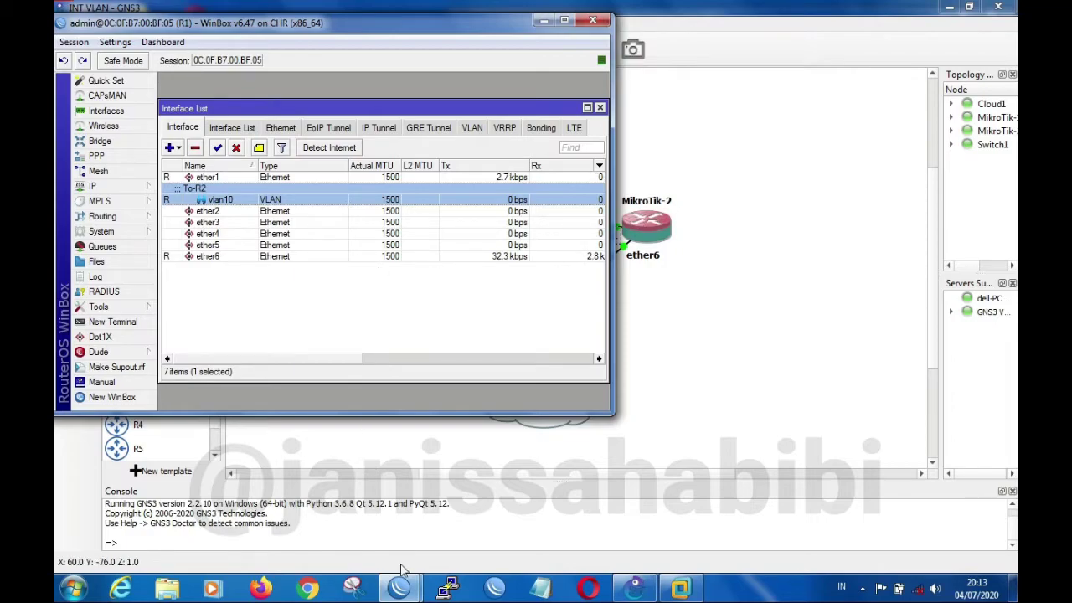
Switch to R2's WinBox window and start a VLAN interface named vlan10 with VLAN ID 10 on ether1
{"action": "mouse_move", "coordinate": [401, 589]}
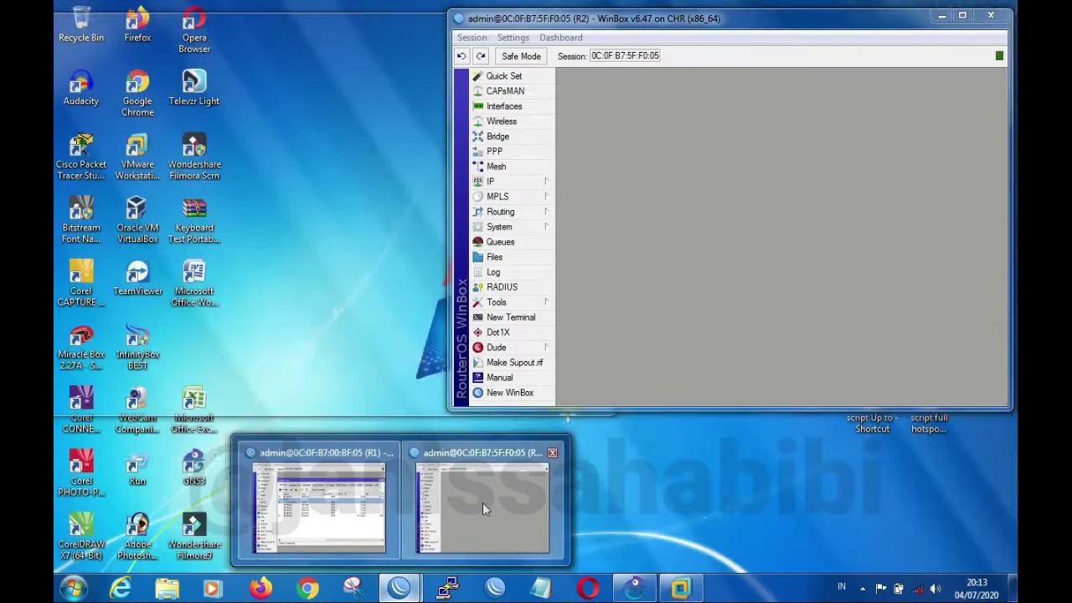
{"action": "left_click", "coordinate": [483, 503]}
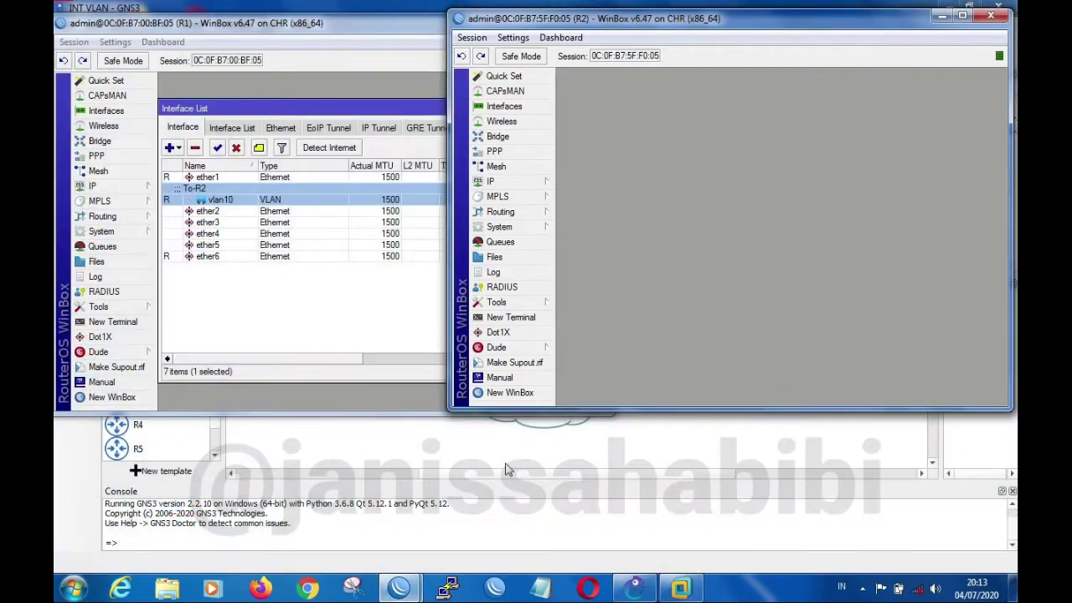
{"action": "left_click", "coordinate": [535, 107]}
{"action": "left_click", "coordinate": [877, 123]}
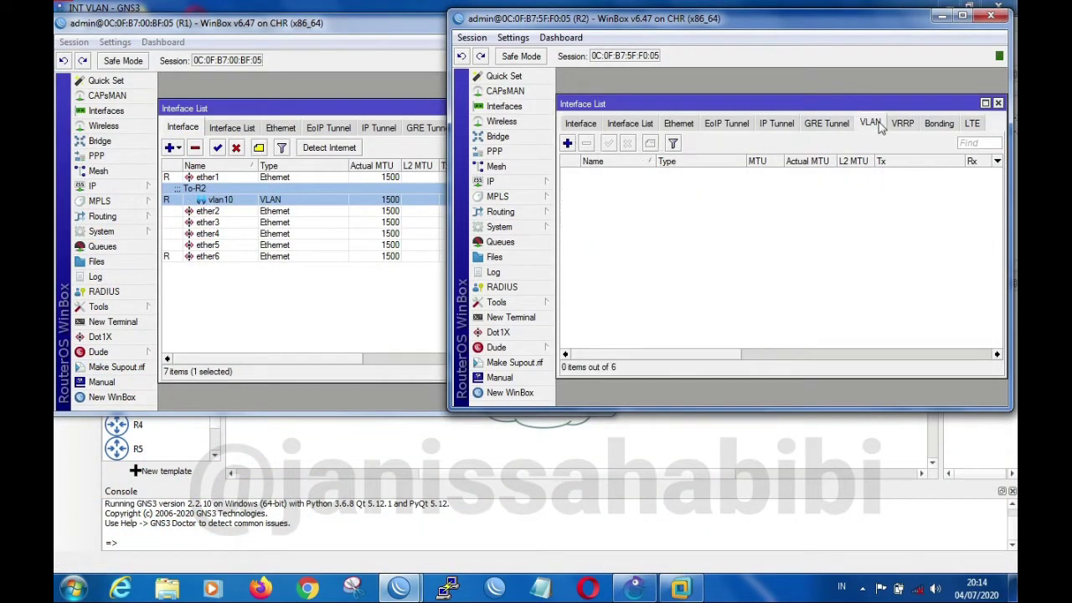
{"action": "left_click", "coordinate": [568, 145]}
{"action": "left_click", "coordinate": [720, 119]}
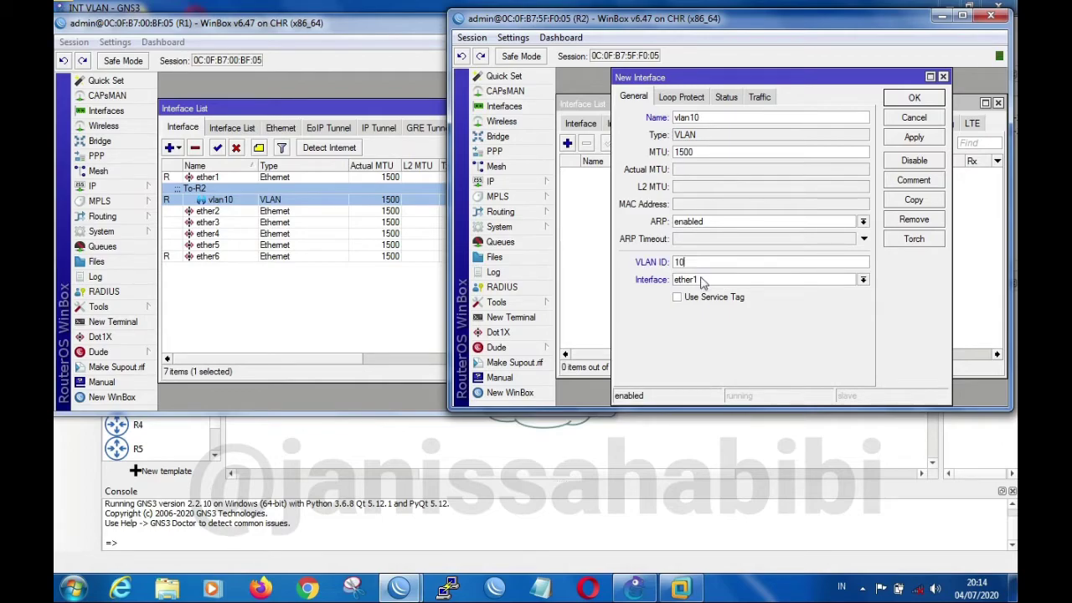
Add the comment To-R1 to R2's new VLAN interface and save it
{"action": "left_click", "coordinate": [932, 188]}
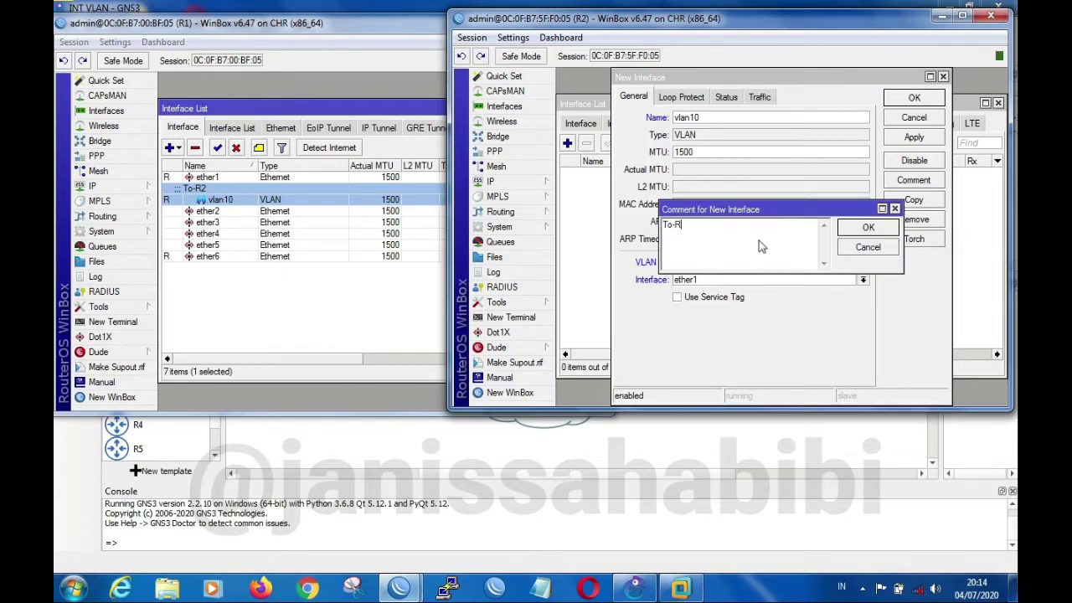
{"action": "left_click", "coordinate": [876, 227]}
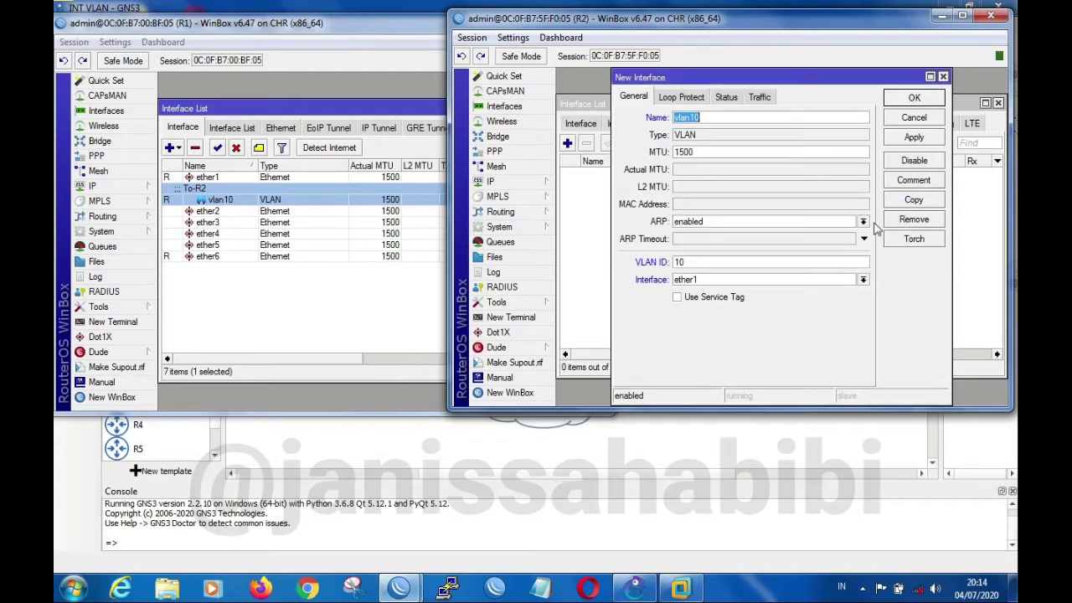
{"action": "left_click", "coordinate": [914, 141]}
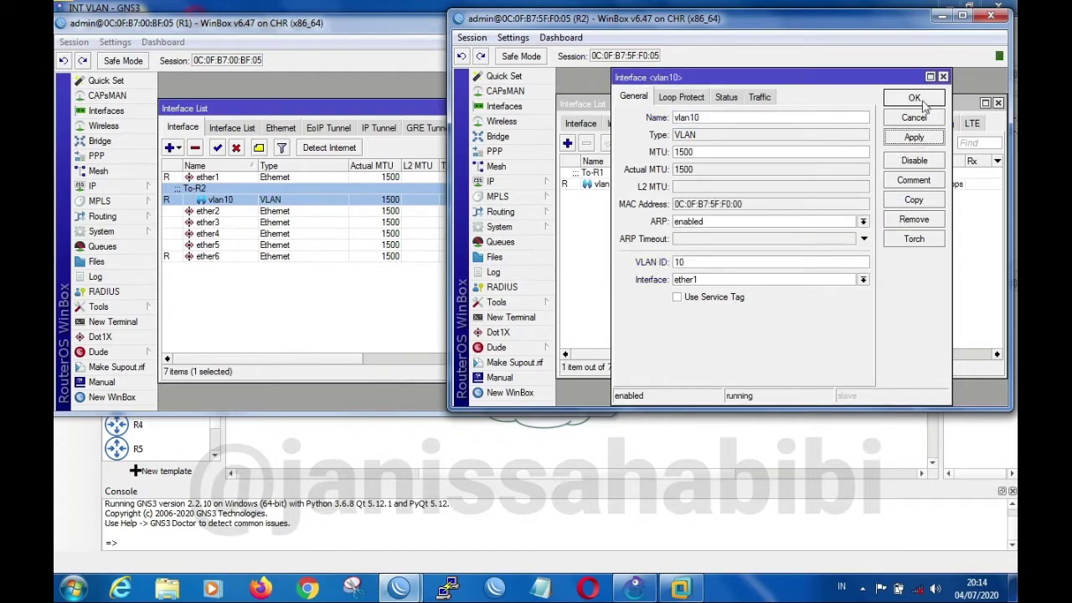
{"action": "left_click", "coordinate": [914, 98]}
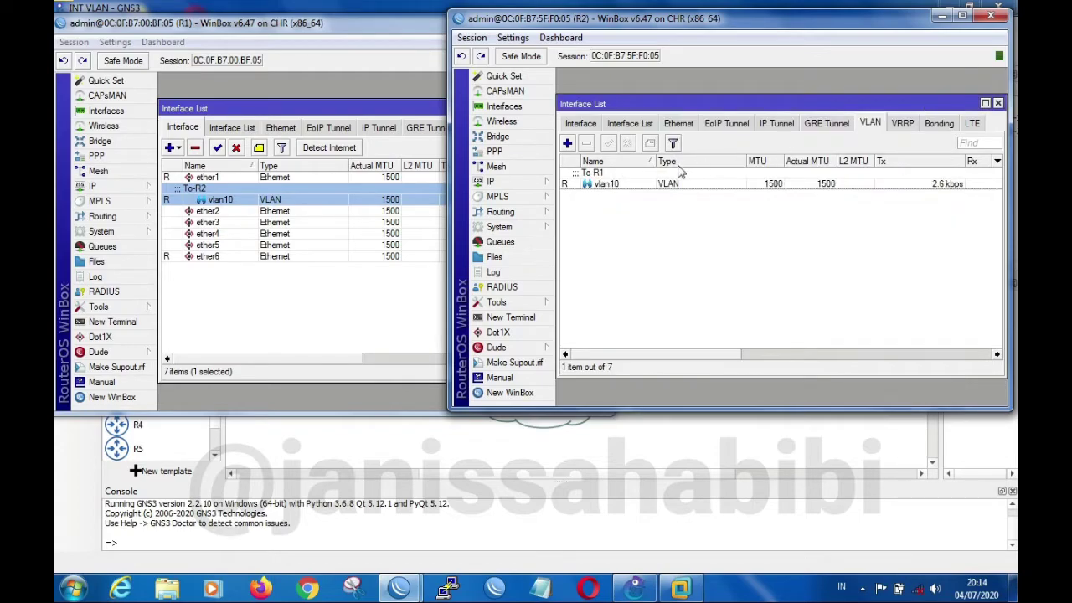
Examine the ether1 and vlan10 entries in R2's general interface list and compare them with those on R1
{"action": "left_click", "coordinate": [582, 123]}
{"action": "left_click", "coordinate": [625, 173]}
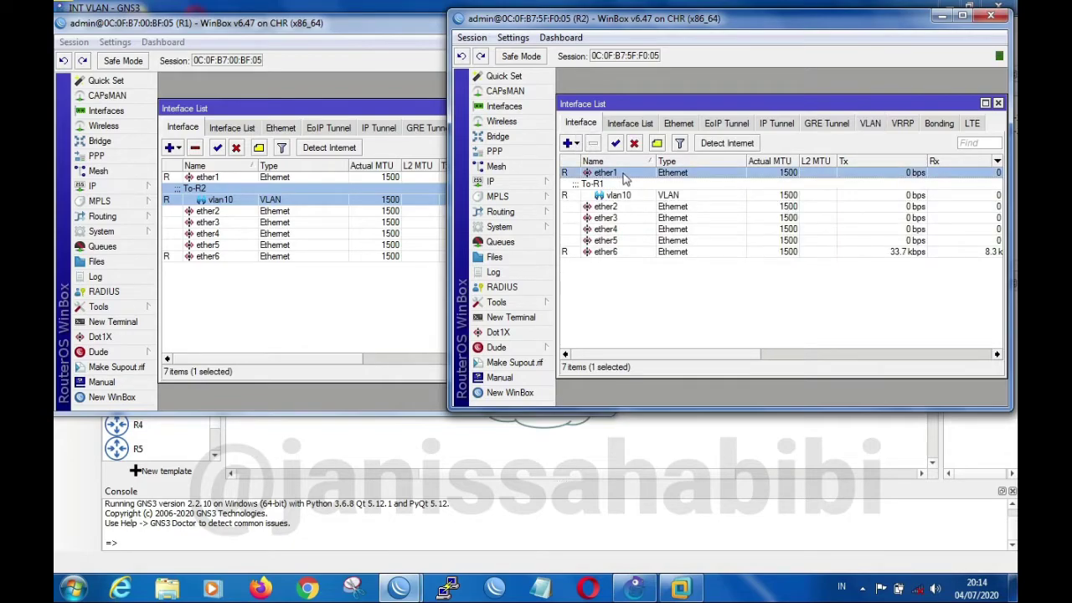
{"action": "left_click", "coordinate": [622, 186]}
{"action": "left_click", "coordinate": [622, 174]}
{"action": "left_click", "coordinate": [621, 191]}
{"action": "left_click", "coordinate": [620, 174]}
{"action": "left_click", "coordinate": [620, 182]}
{"action": "left_click", "coordinate": [619, 174]}
{"action": "left_click", "coordinate": [620, 191]}
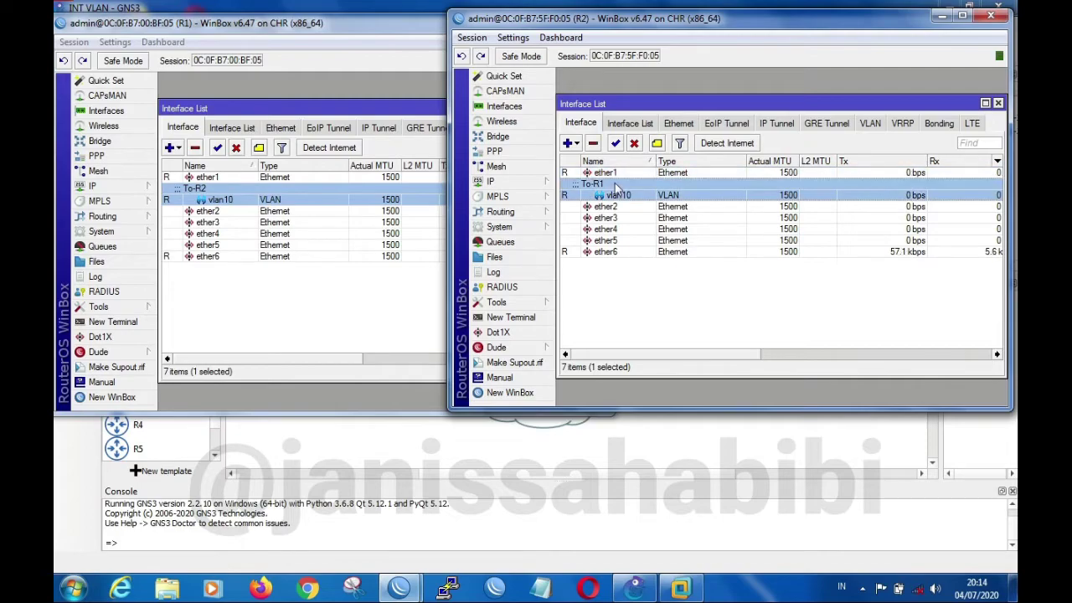
{"action": "left_click", "coordinate": [307, 196]}
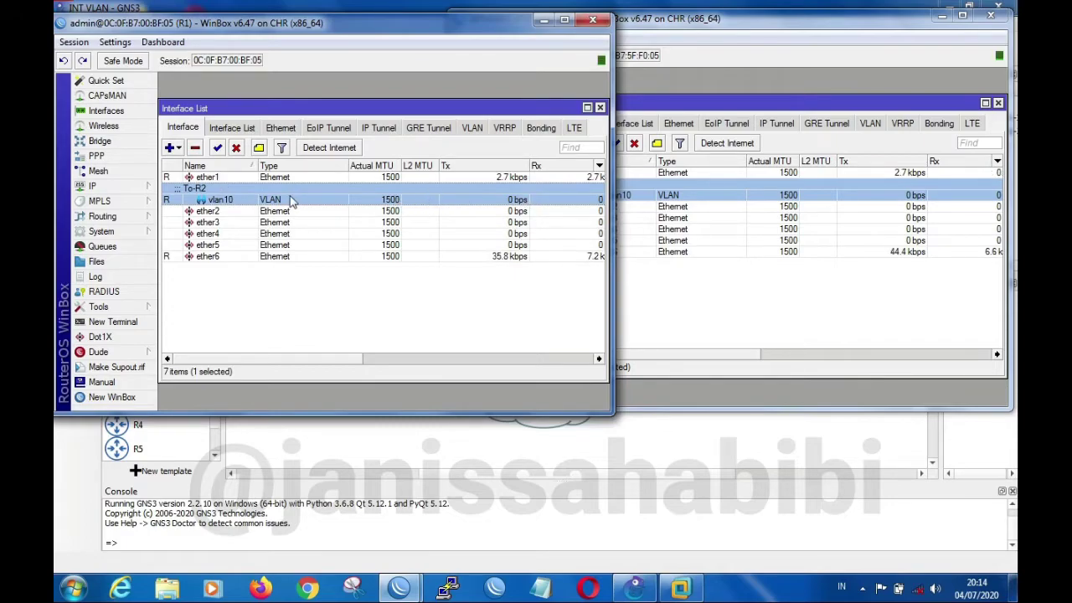
{"action": "left_click", "coordinate": [232, 179]}
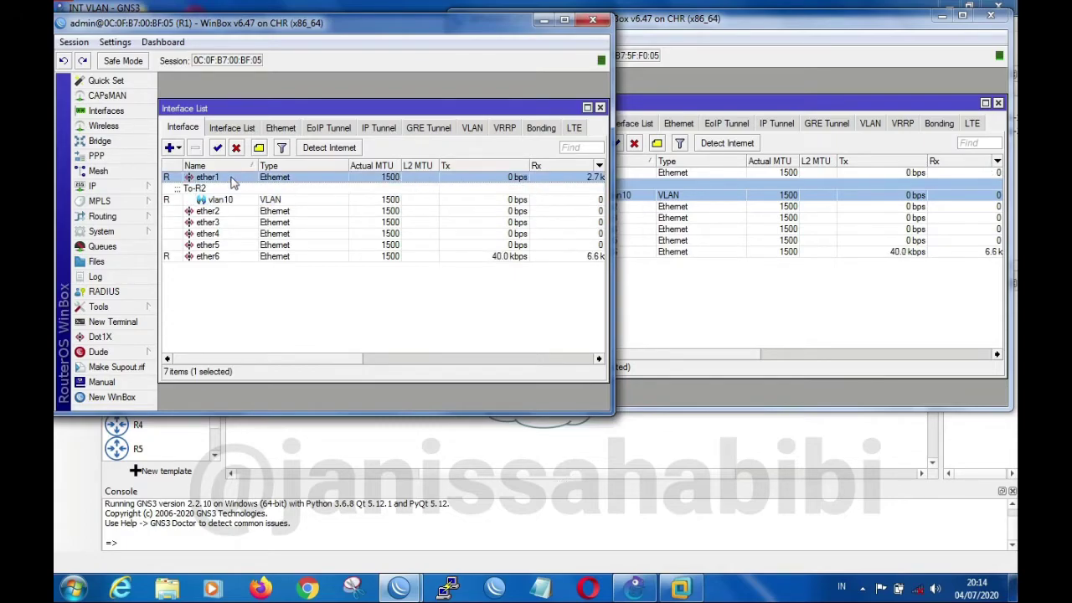
{"action": "left_click", "coordinate": [236, 199]}
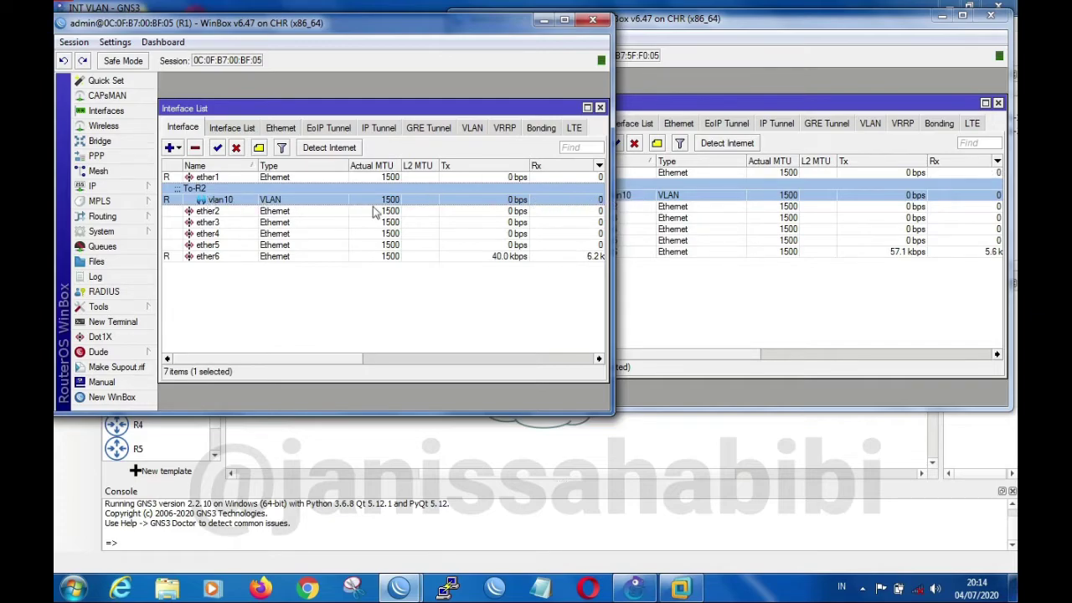
Assign the IP address 10.10.10.1/24 to the vlan10 interface on R1 and save it
{"action": "left_click", "coordinate": [119, 185]}
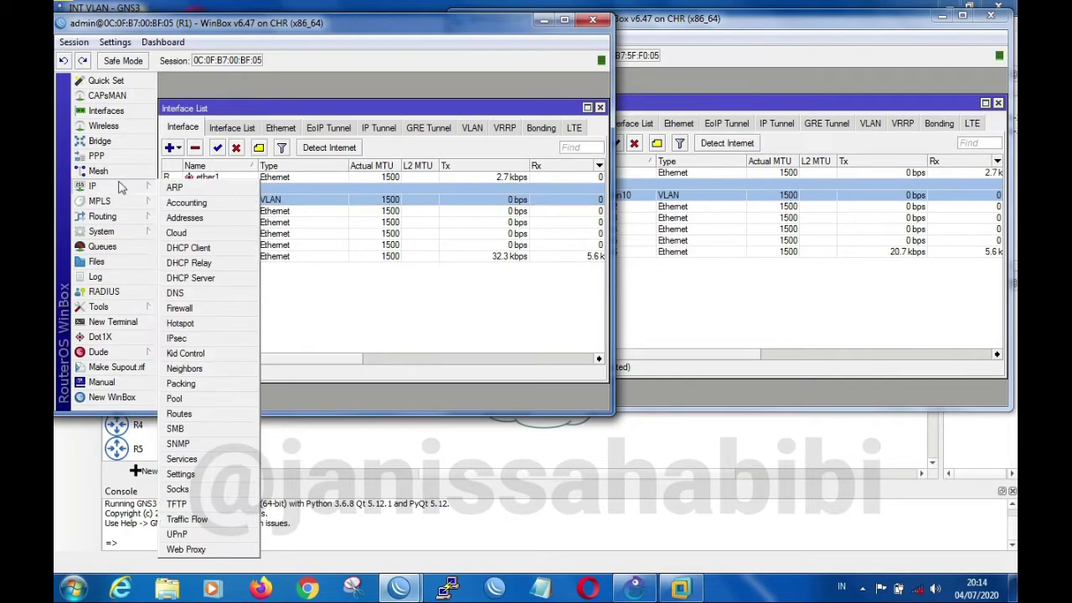
{"action": "left_click", "coordinate": [184, 217]}
{"action": "left_click", "coordinate": [269, 139]}
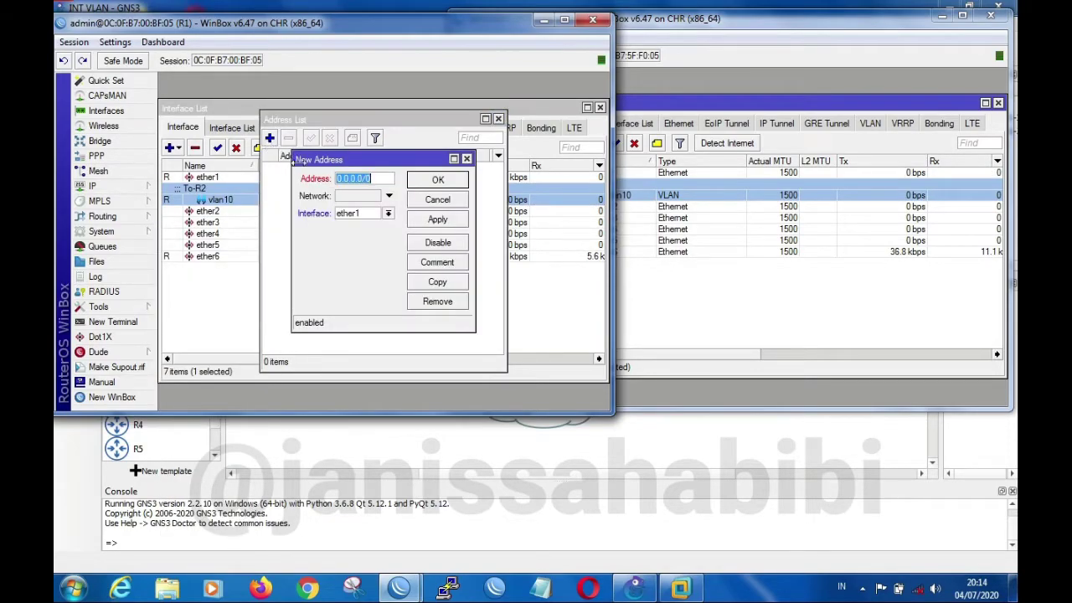
{"action": "type", "text": "10.10.10."}
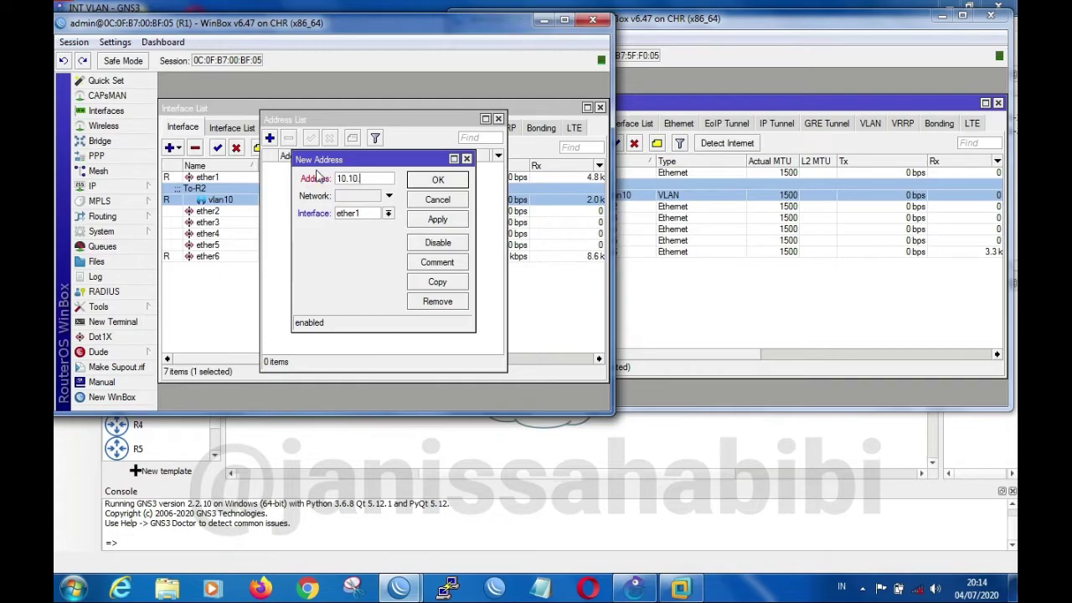
{"action": "type", "text": "1/24"}
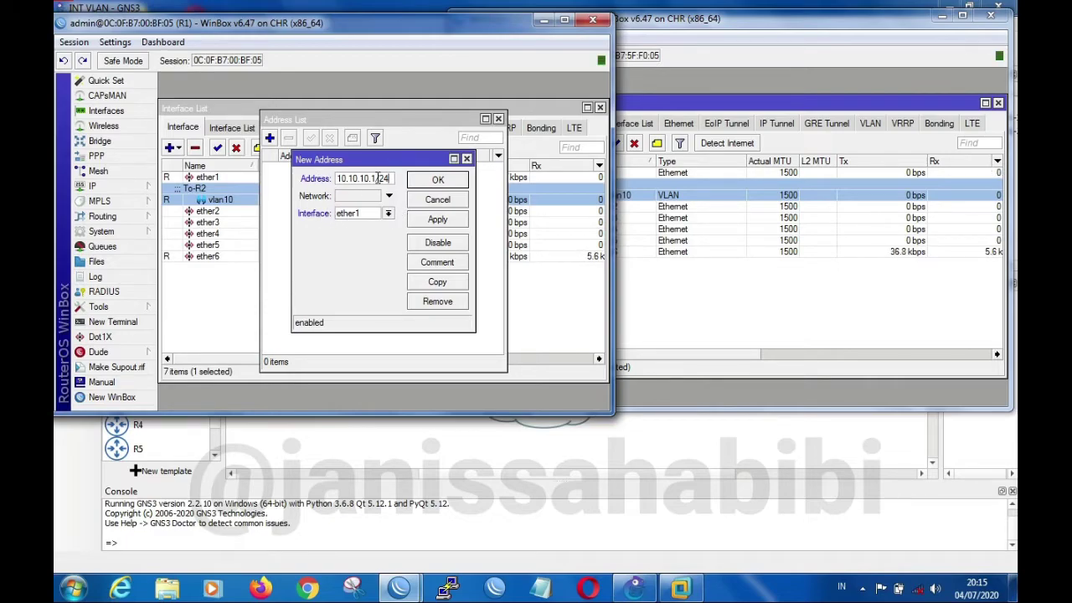
{"action": "left_click", "coordinate": [388, 214]}
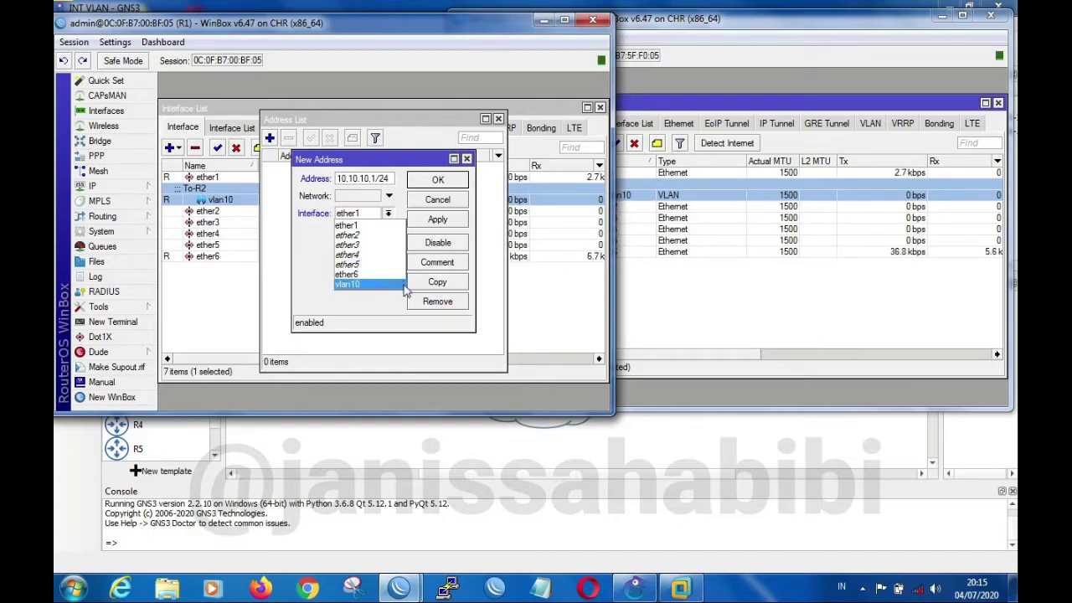
{"action": "left_click", "coordinate": [363, 286]}
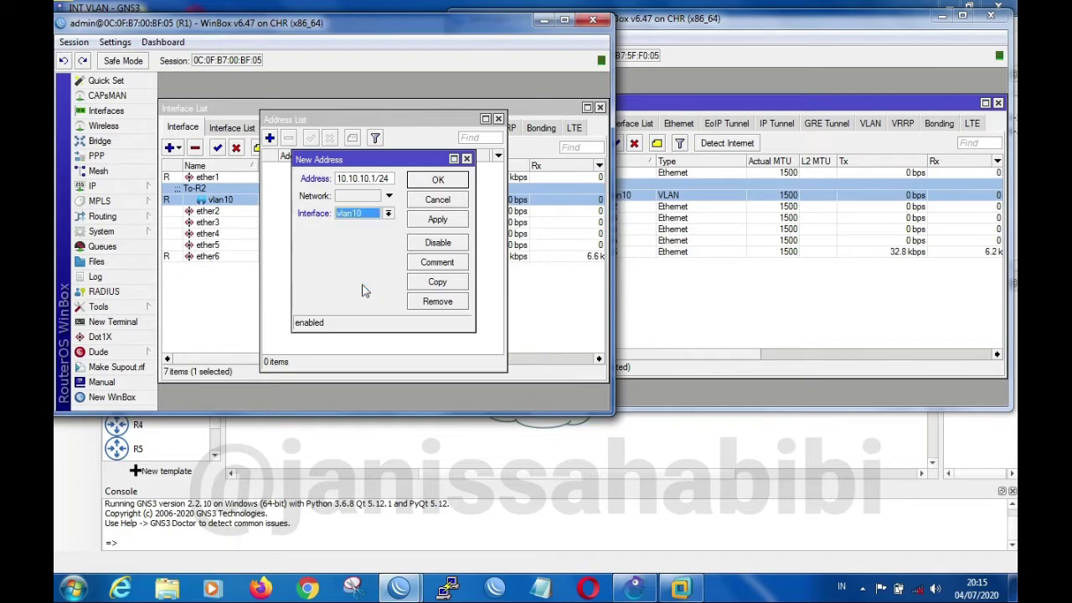
{"action": "left_click", "coordinate": [443, 220]}
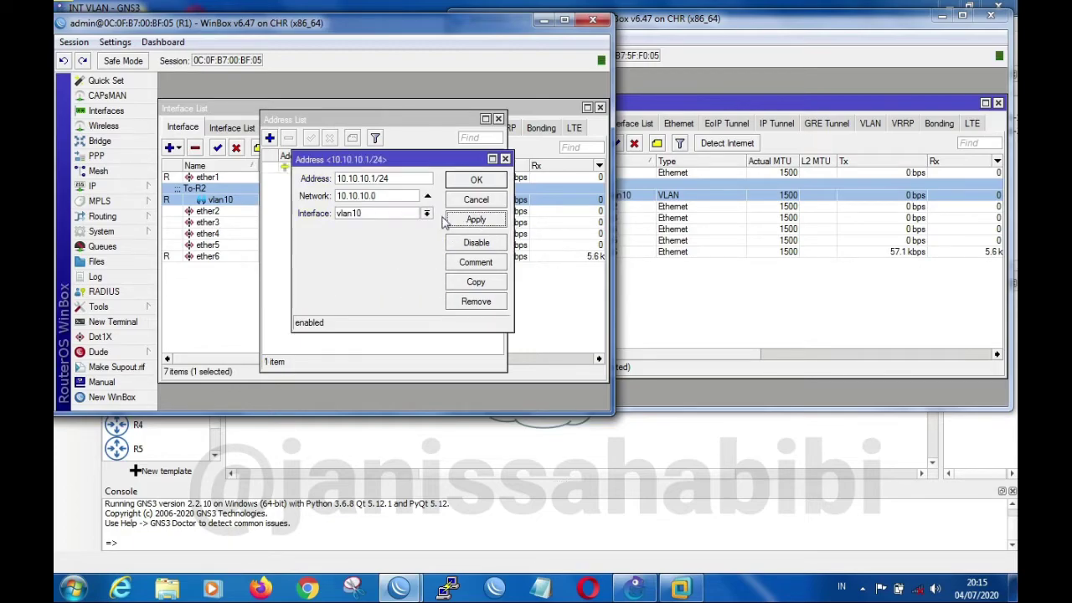
{"action": "left_click", "coordinate": [479, 182]}
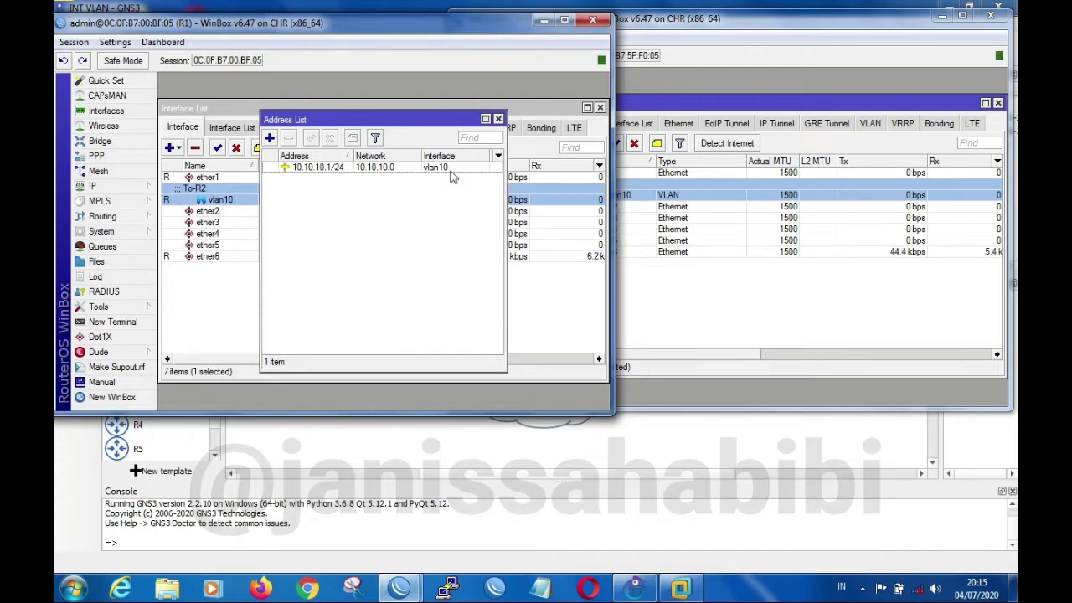
Add the comment To-R2 to R1's 10.10.10.1/24 address entry and save it
{"action": "double_click", "coordinate": [414, 167]}
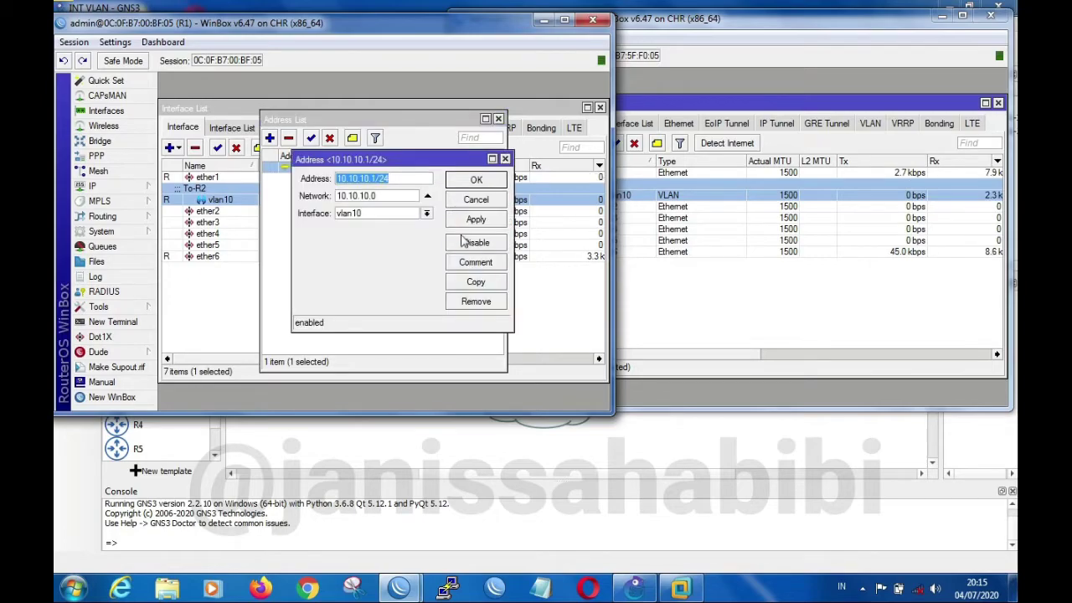
{"action": "left_click", "coordinate": [475, 262]}
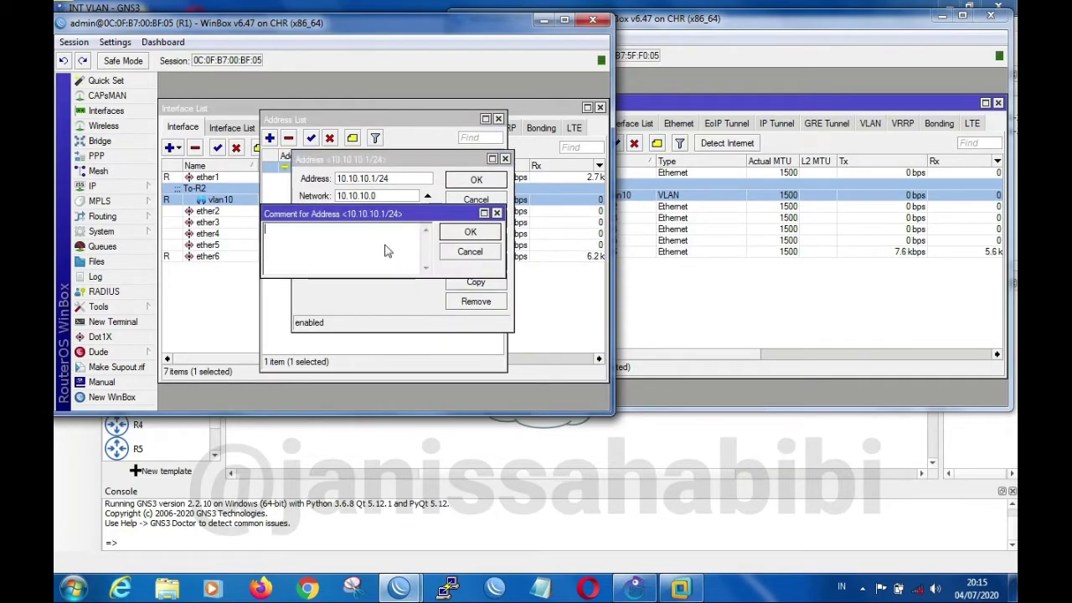
{"action": "type", "text": "To-R2"}
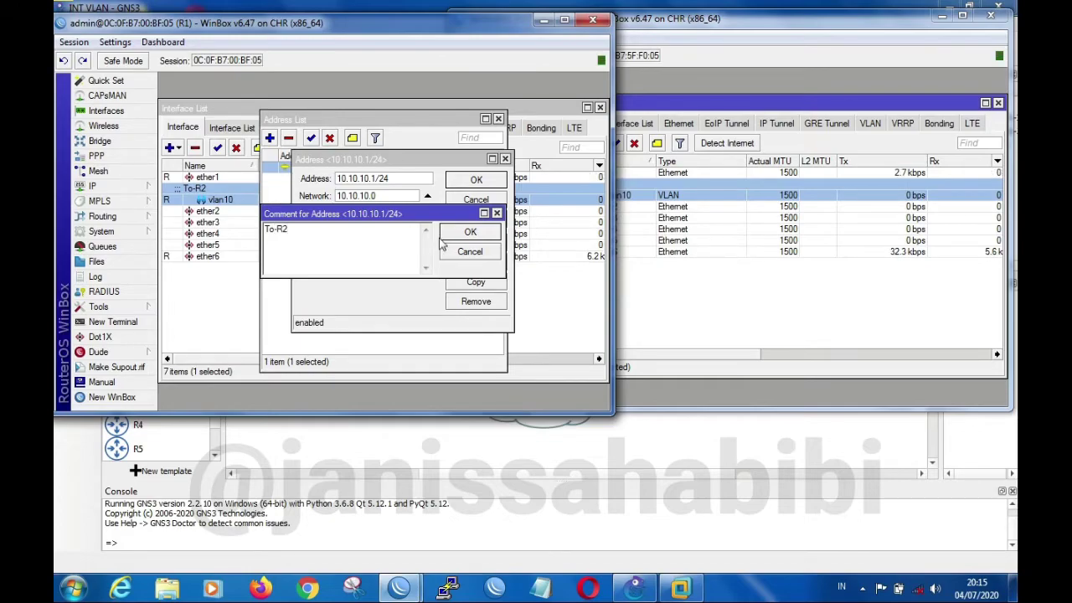
{"action": "left_click", "coordinate": [471, 232]}
{"action": "left_click", "coordinate": [476, 222]}
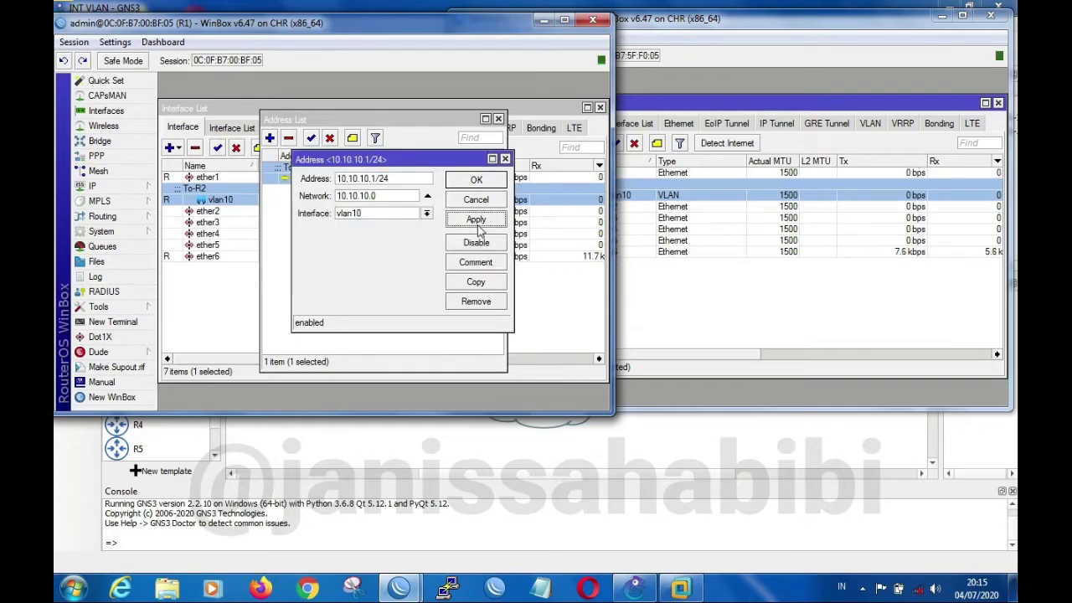
{"action": "left_click", "coordinate": [478, 180]}
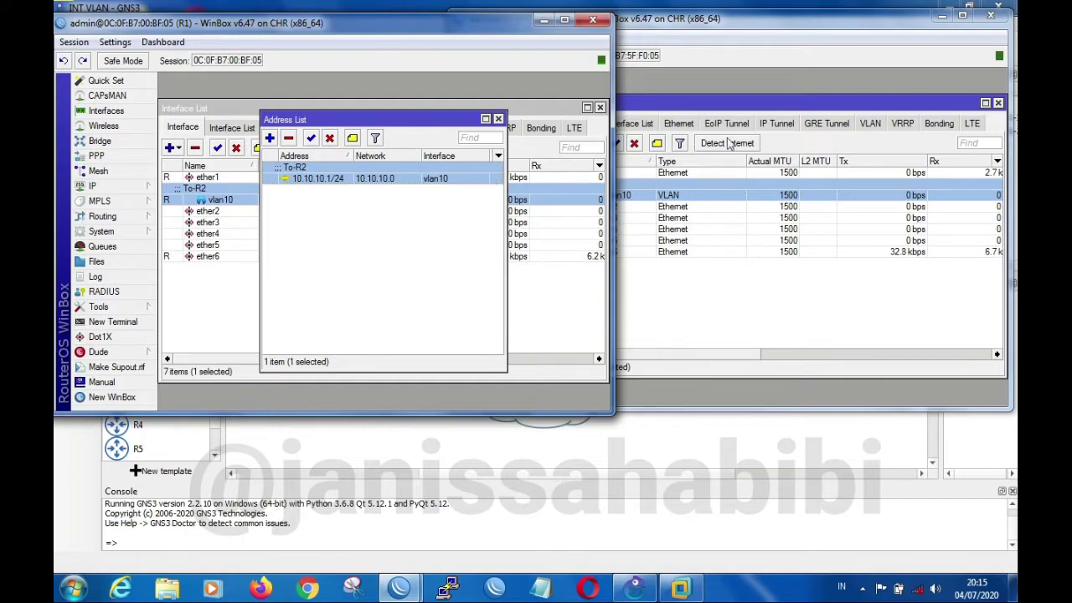
Switch to R2's WinBox window and start a new IP address 10.10.10.2/24 on the vlan10 interface
{"action": "left_click", "coordinate": [702, 168]}
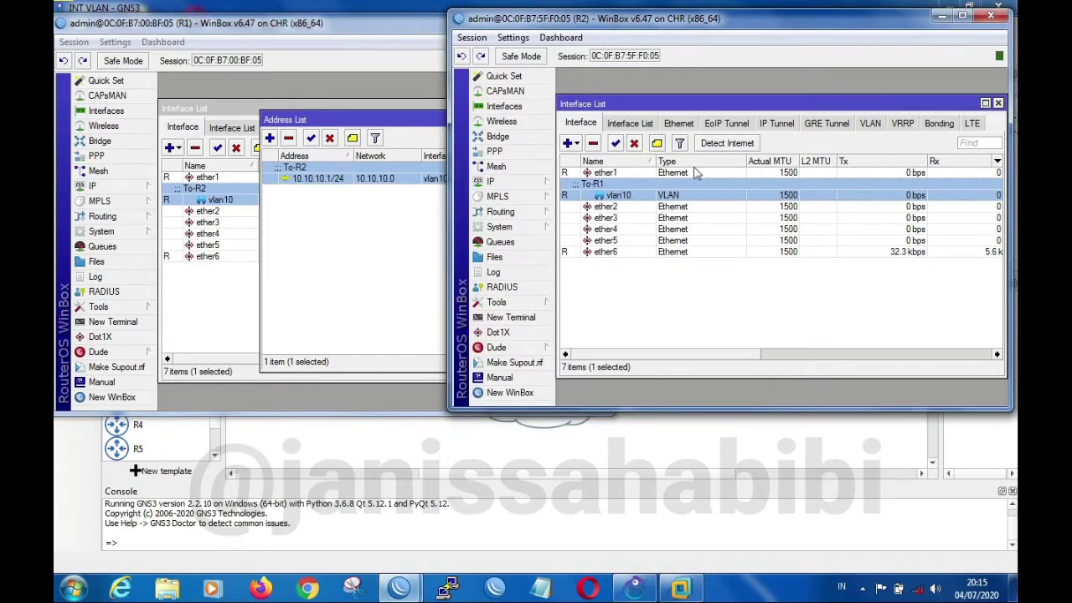
{"action": "left_click", "coordinate": [526, 179]}
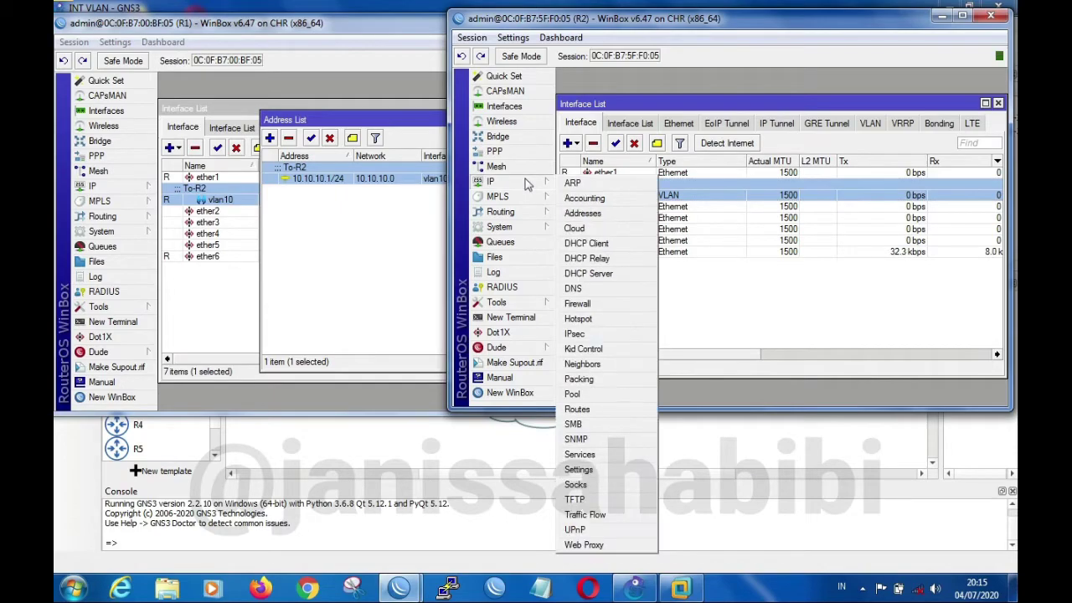
{"action": "left_click", "coordinate": [584, 214]}
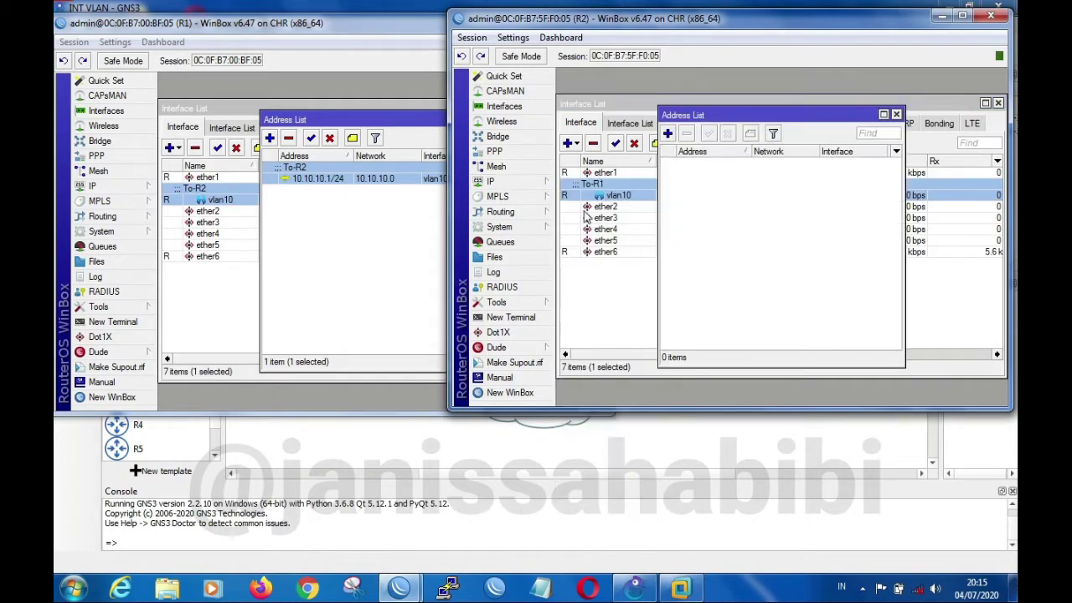
{"action": "left_click", "coordinate": [668, 135]}
{"action": "type", "text": "10.10.10.2/24"}
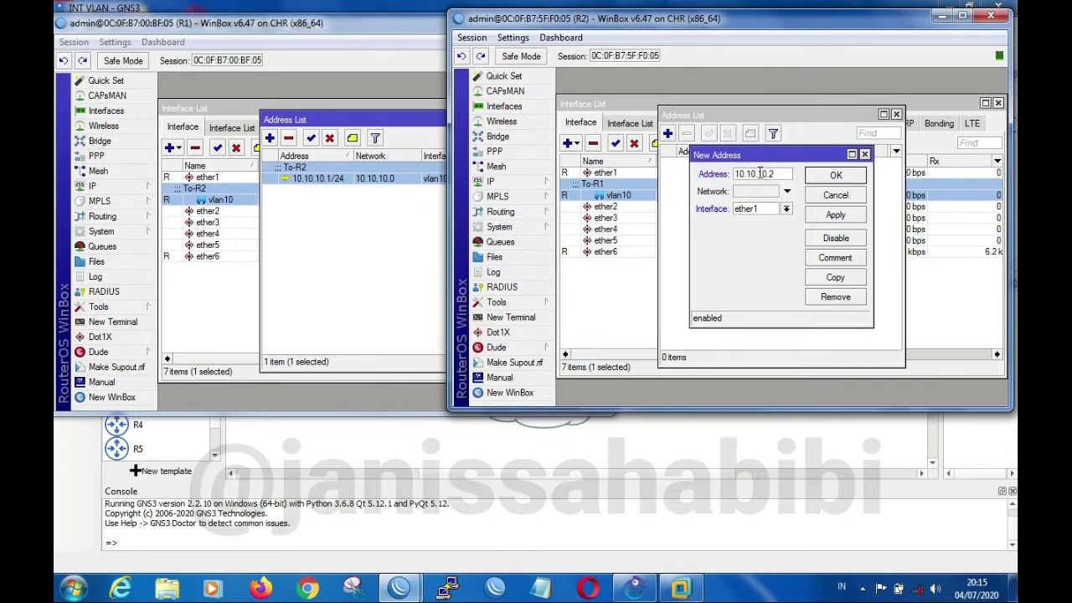
{"action": "left_click", "coordinate": [787, 208]}
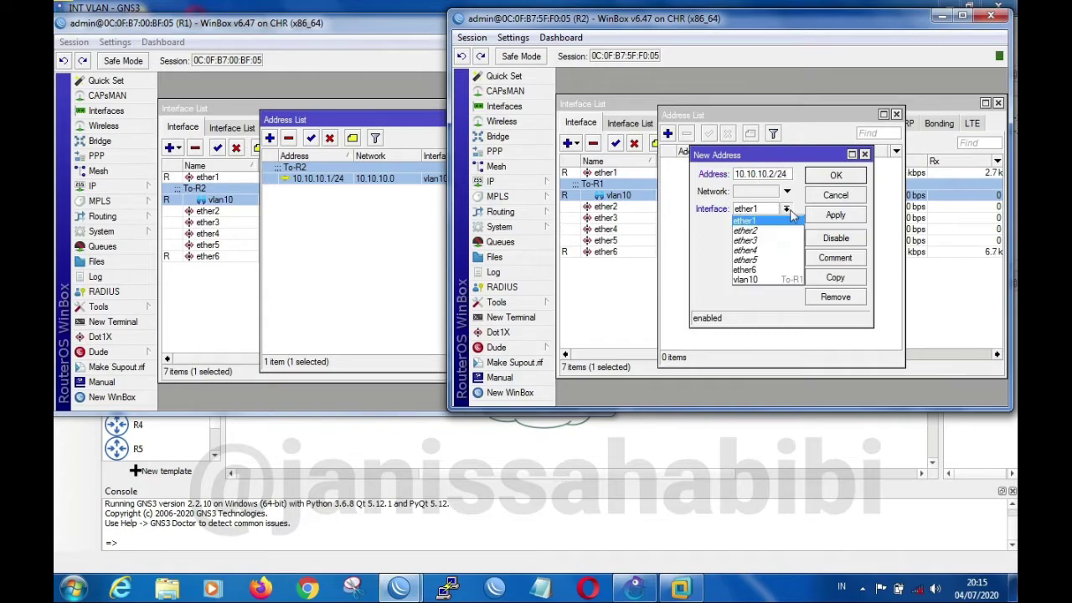
{"action": "left_click", "coordinate": [780, 279]}
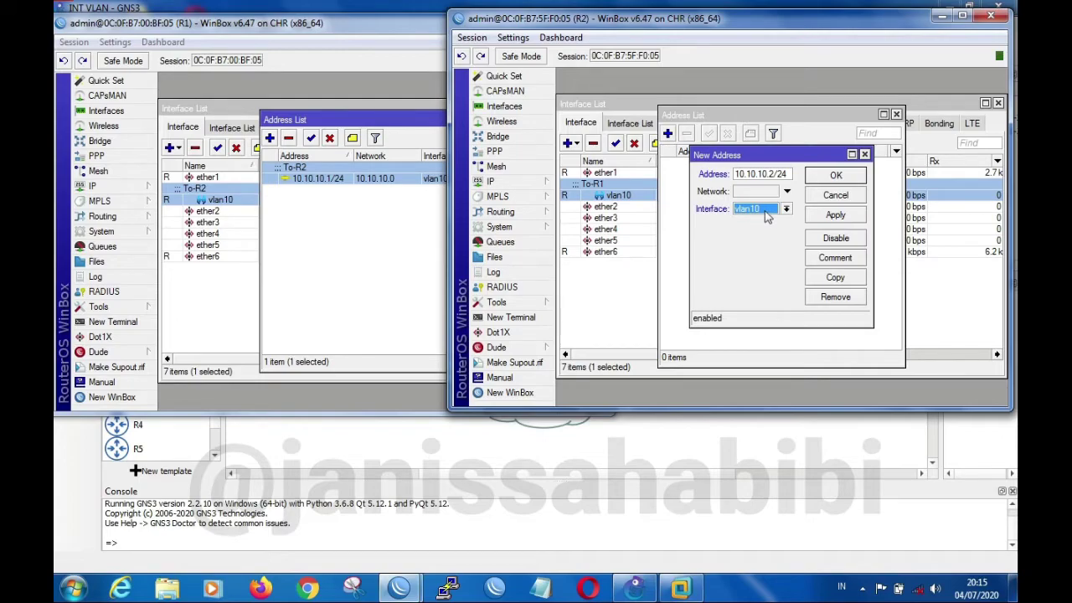
Add the comment To-R1 to R2's new address, save it, and close the address list
{"action": "left_click", "coordinate": [831, 259]}
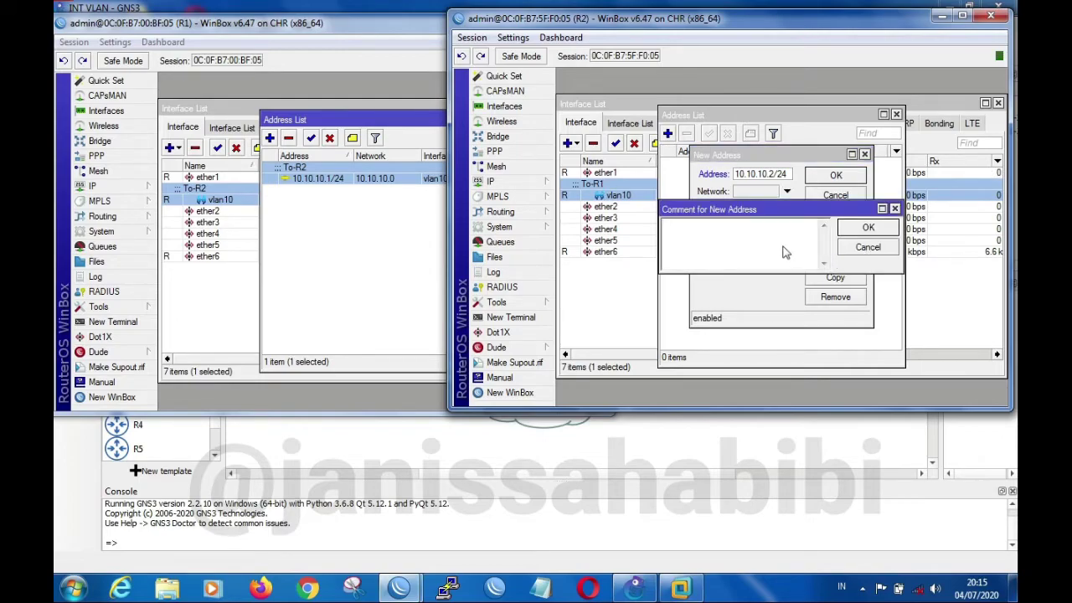
{"action": "type", "text": "To-R1"}
{"action": "left_click", "coordinate": [882, 230]}
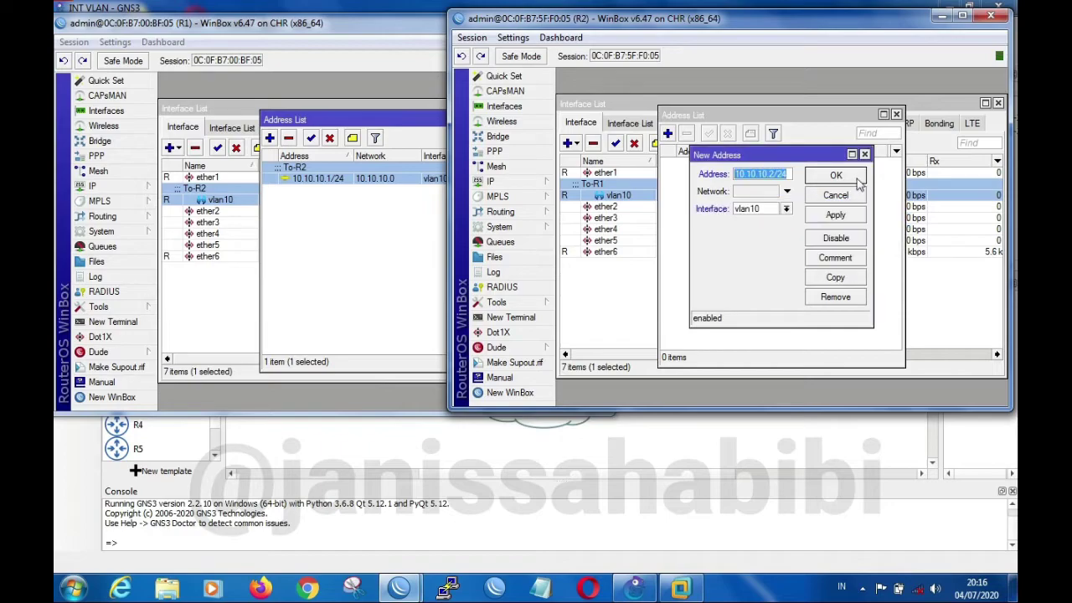
{"action": "left_click", "coordinate": [848, 216]}
{"action": "left_click", "coordinate": [861, 179]}
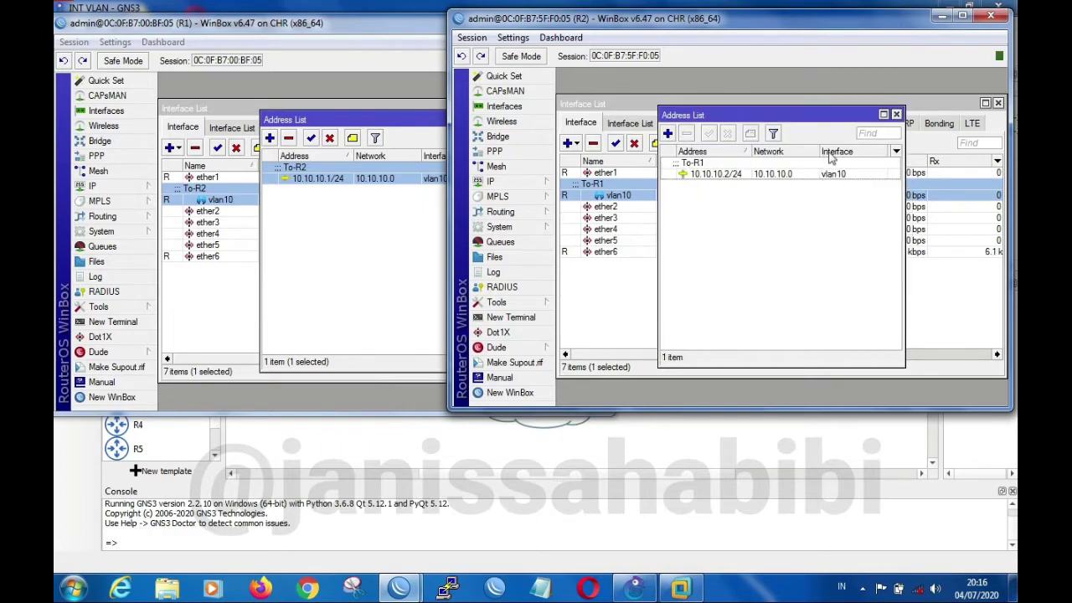
{"action": "left_click", "coordinate": [895, 114]}
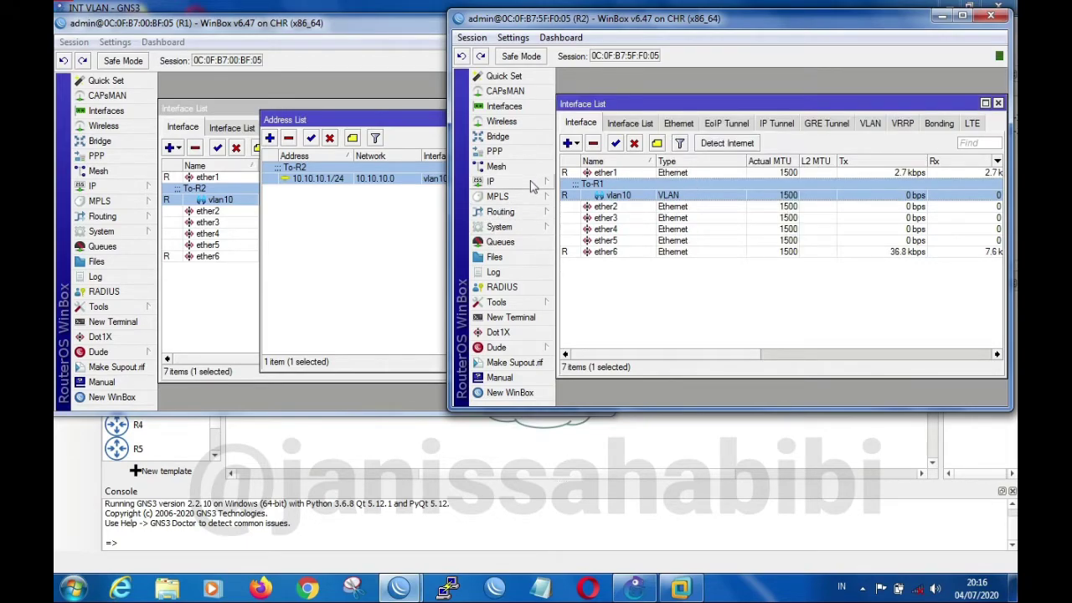
Open a terminal on R1 and display R2's address list beside it to check the vlan10 address
{"action": "left_click", "coordinate": [391, 28]}
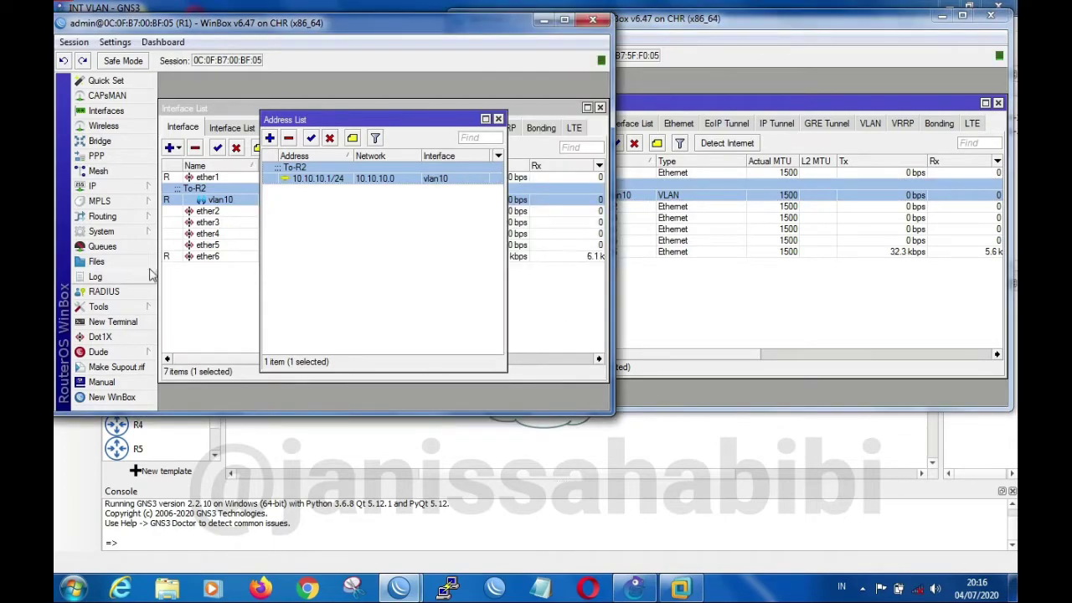
{"action": "left_click", "coordinate": [124, 322]}
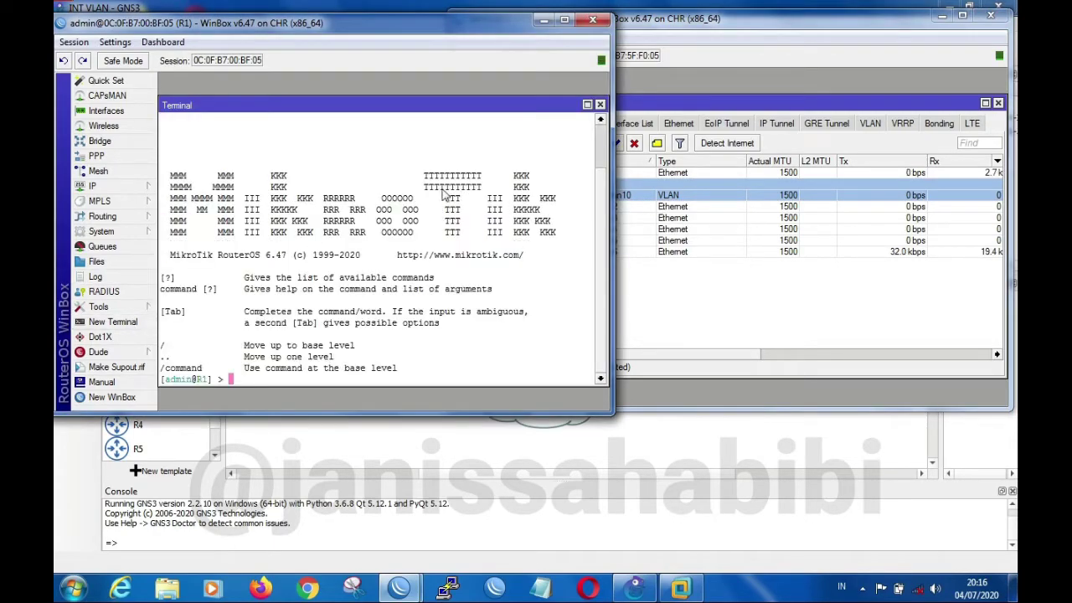
{"action": "left_click", "coordinate": [724, 183]}
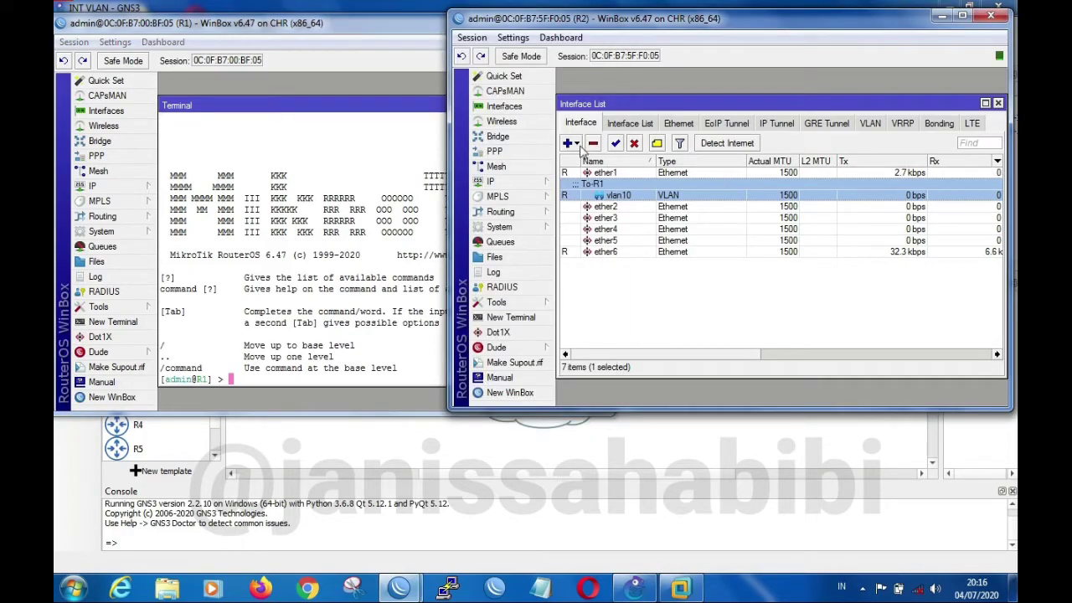
{"action": "left_click", "coordinate": [520, 181]}
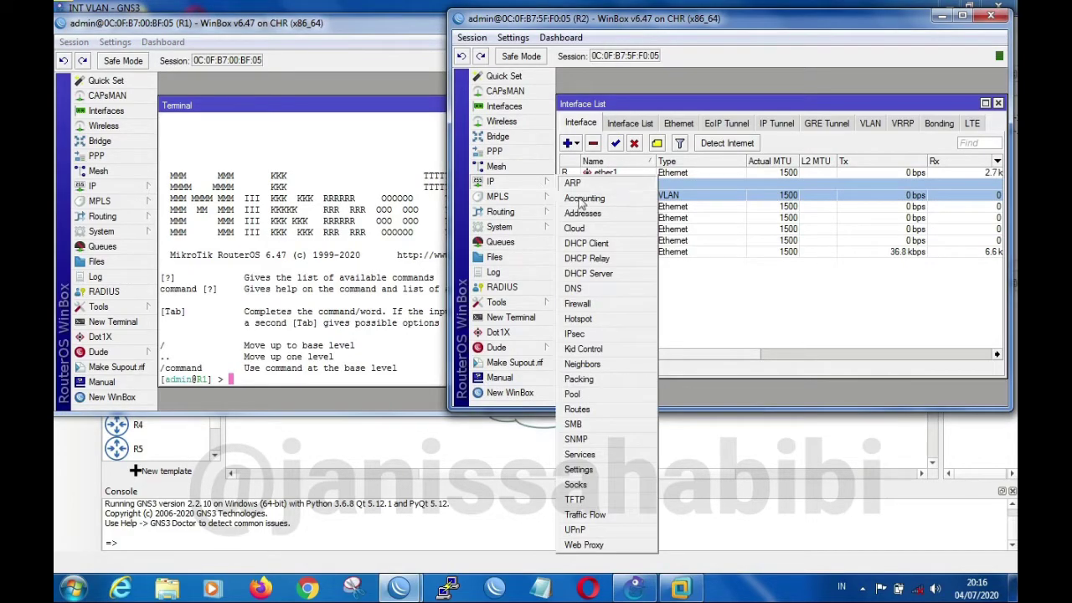
{"action": "left_click", "coordinate": [584, 215]}
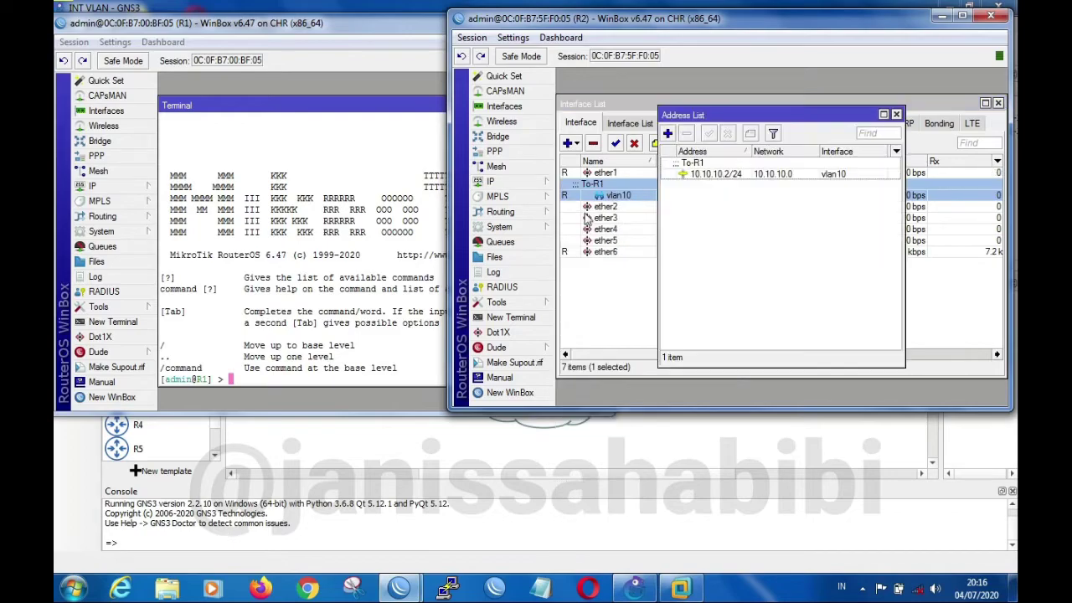
{"action": "left_click", "coordinate": [737, 176]}
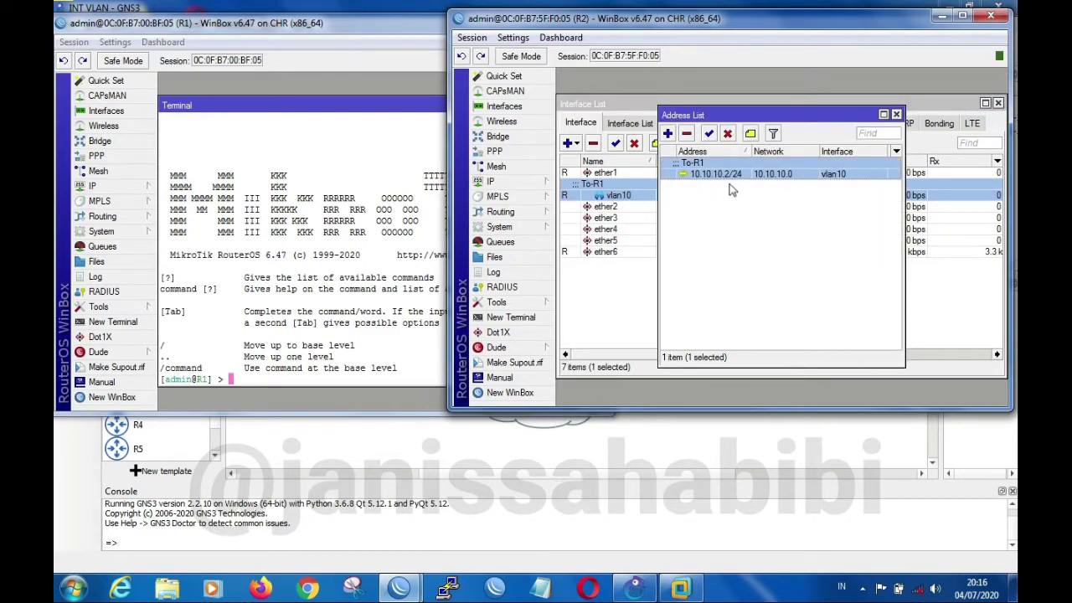
Ping 10.10.10.2 from R1's terminal to test the VLAN link to R2, and close the terminal
{"action": "left_click", "coordinate": [360, 381]}
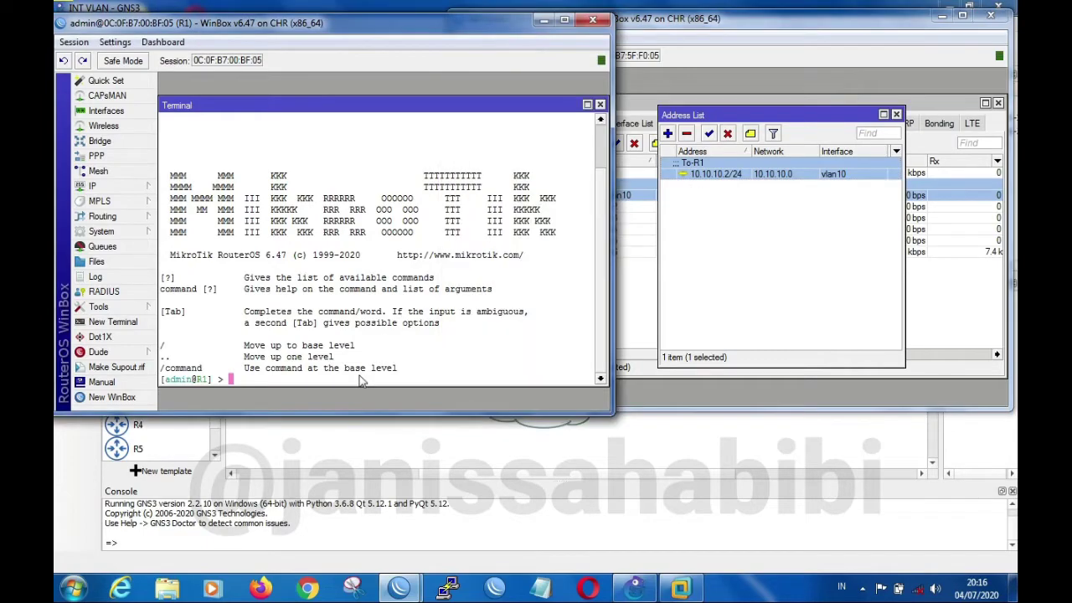
{"action": "type", "text": "10.10.10"}
{"action": "key", "text": "BackSpace"}
{"action": "key", "text": "BackSpace"}
{"action": "key", "text": "BackSpace"}
{"action": "key", "text": "BackSpace"}
{"action": "key", "text": "BackSpace"}
{"action": "key", "text": "BackSpace"}
{"action": "key", "text": "BackSpace"}
{"action": "type", "text": "ping 10.10.10."}
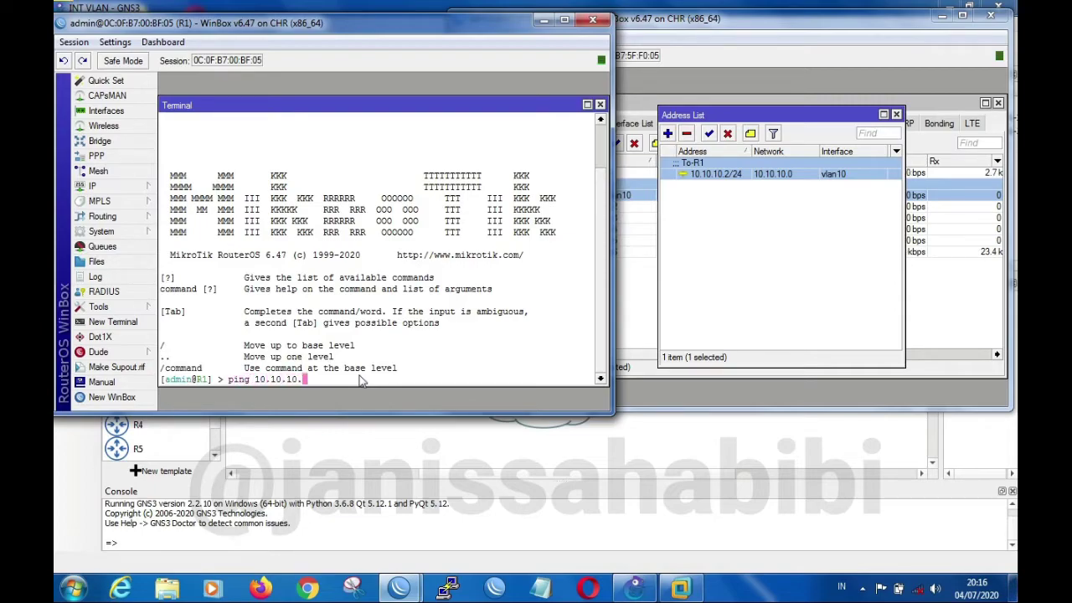
{"action": "key", "text": "Return"}
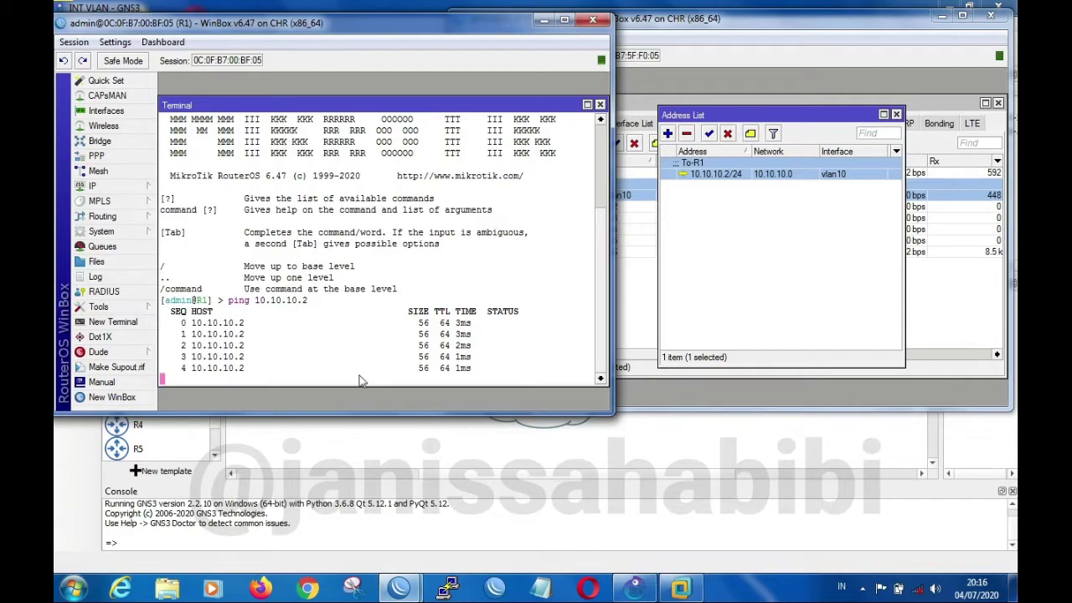
{"action": "left_click", "coordinate": [600, 105]}
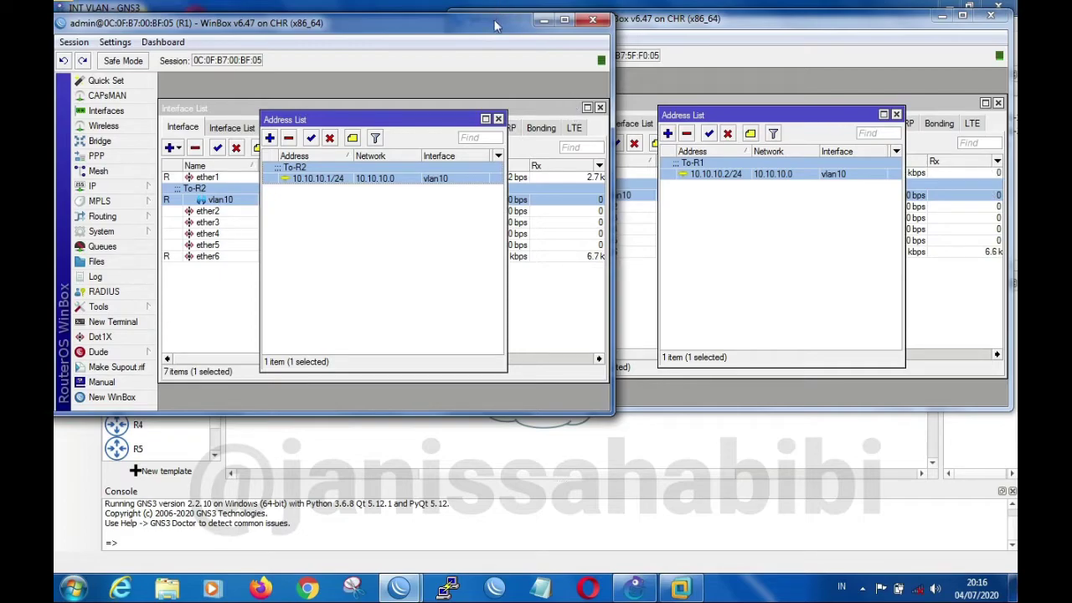
Close R1's address list and examine the physical interfaces in its interface list, from ether1 to ether5
{"action": "left_click", "coordinate": [498, 119]}
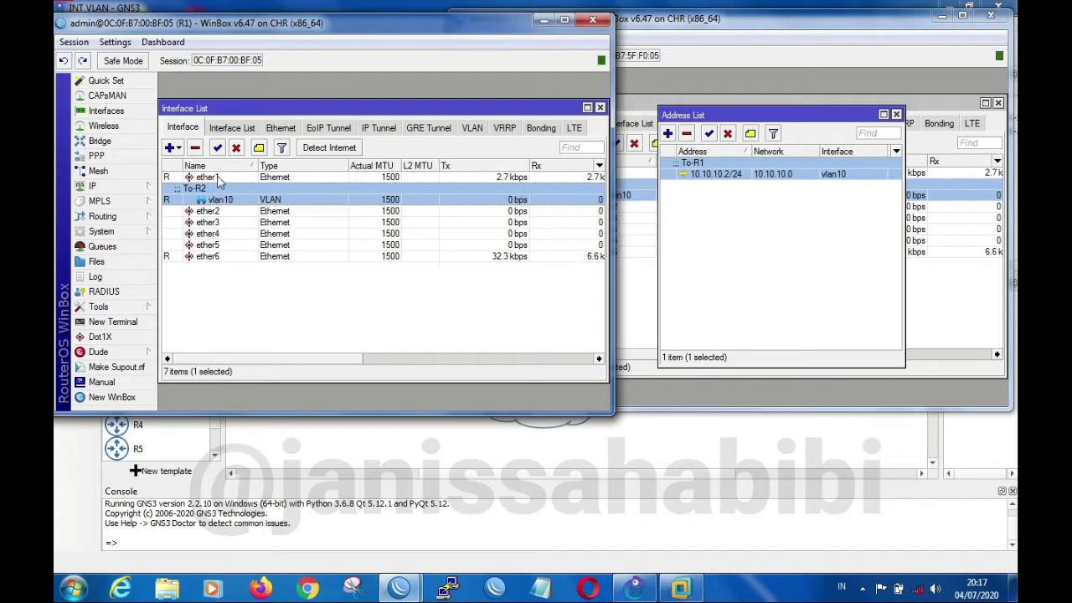
{"action": "left_click", "coordinate": [218, 178]}
{"action": "left_click", "coordinate": [225, 211]}
{"action": "left_click", "coordinate": [225, 222]}
{"action": "left_click", "coordinate": [221, 246]}
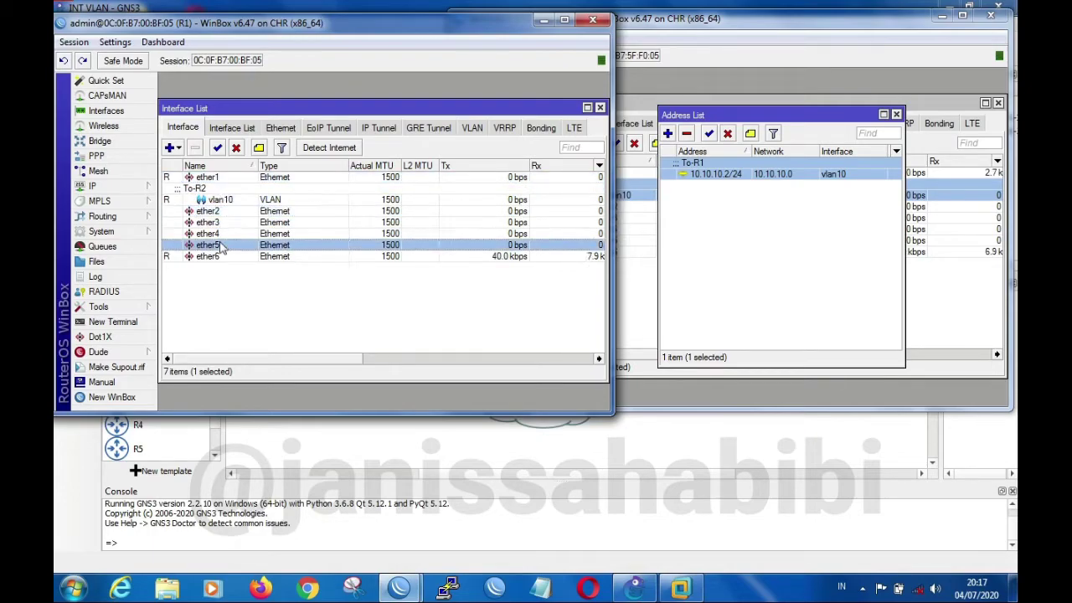
Create a VLAN interface named vlan20 with VLAN ID 20 on R1's ether1
{"action": "left_click", "coordinate": [228, 187]}
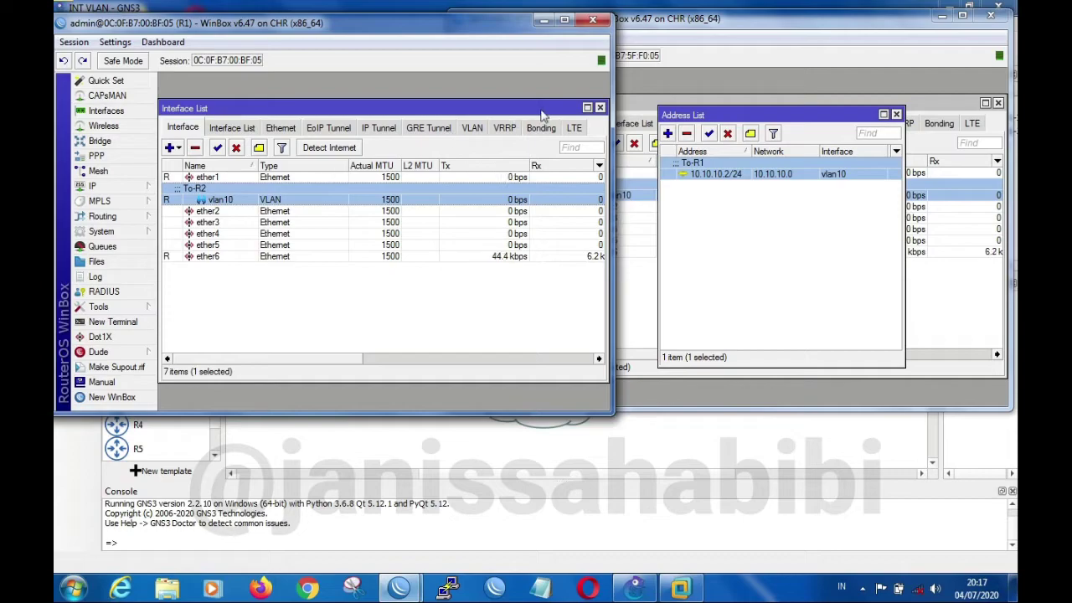
{"action": "left_click", "coordinate": [474, 128]}
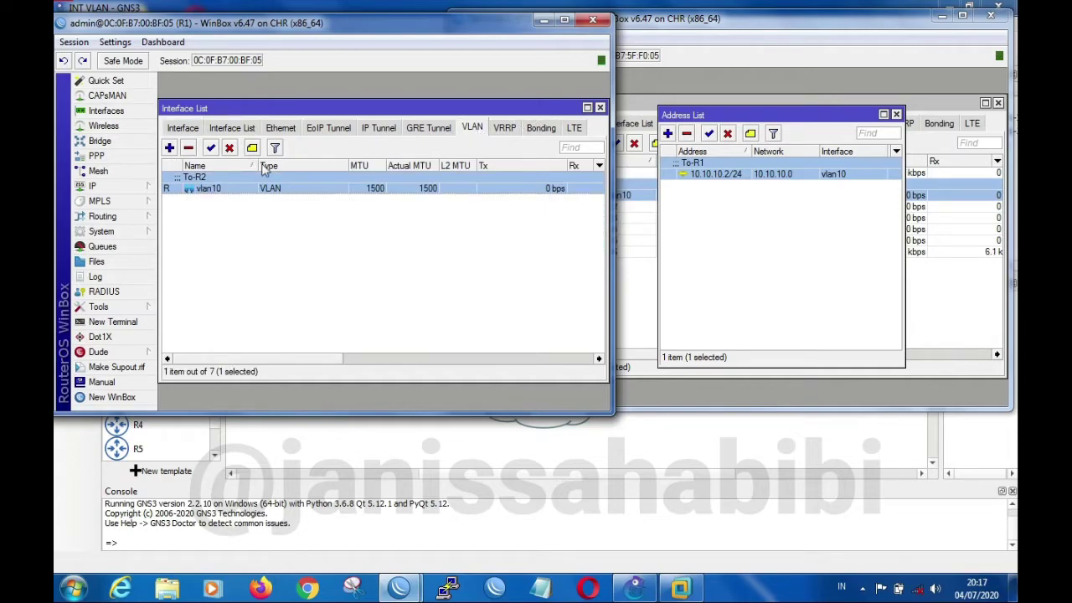
{"action": "left_click", "coordinate": [169, 148]}
{"action": "left_click", "coordinate": [321, 124]}
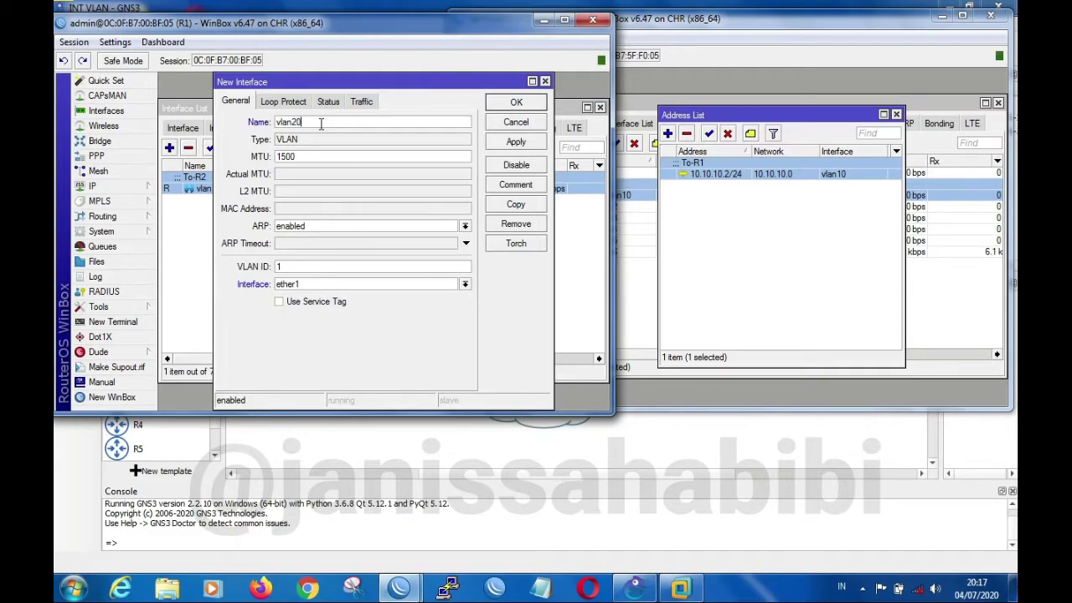
{"action": "left_click", "coordinate": [305, 262]}
{"action": "left_click", "coordinate": [524, 143]}
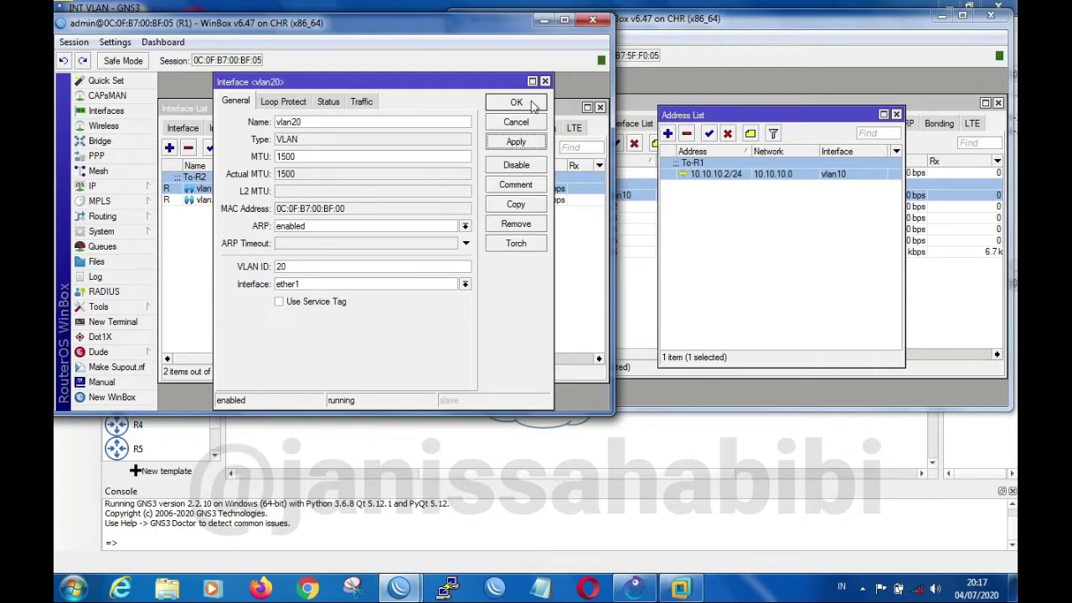
{"action": "left_click", "coordinate": [516, 103]}
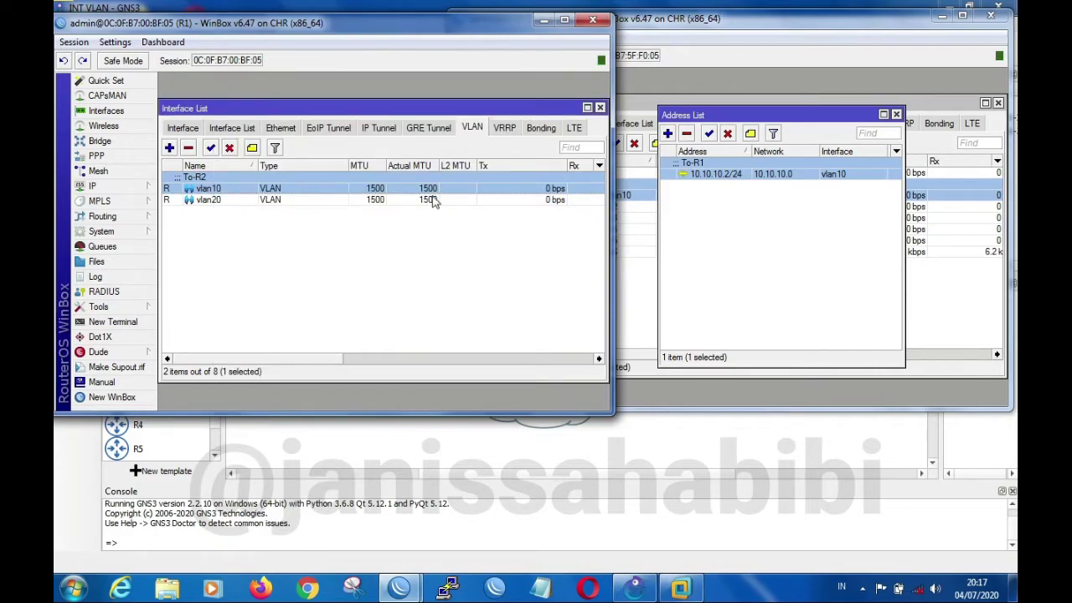
Create a VLAN interface named vlan30 on R1's ether1 and enter its VLAN ID
{"action": "left_click", "coordinate": [181, 128]}
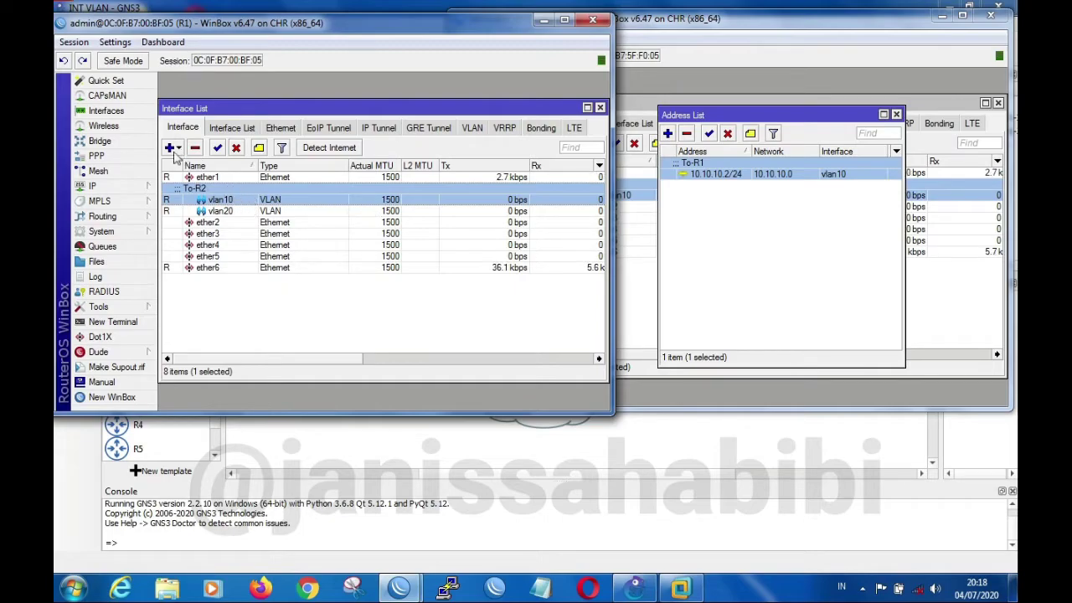
{"action": "left_click", "coordinate": [471, 129]}
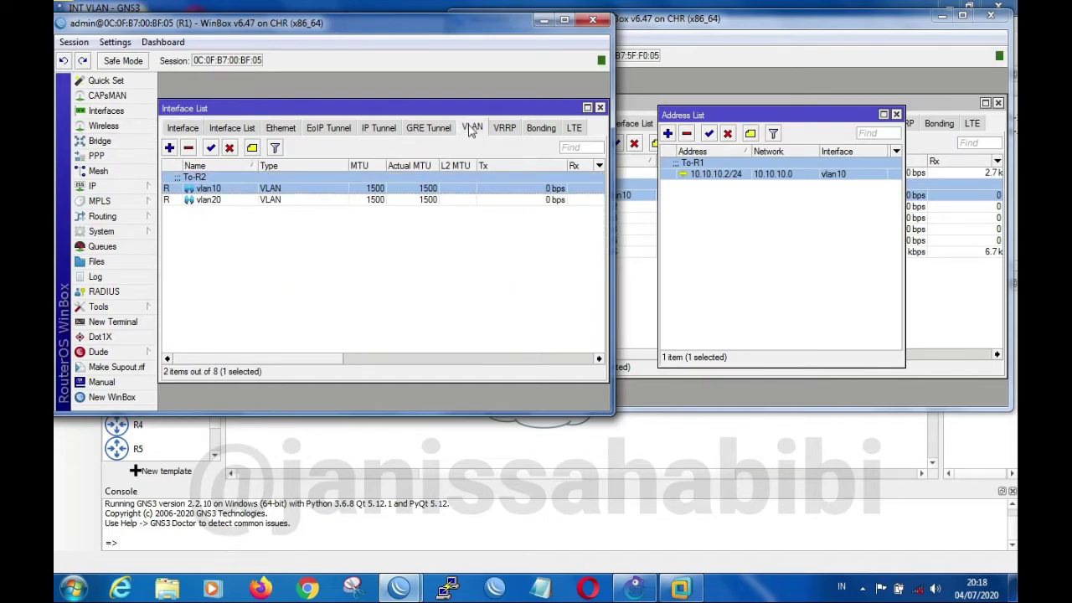
{"action": "left_click", "coordinate": [169, 149]}
{"action": "left_click", "coordinate": [319, 123]}
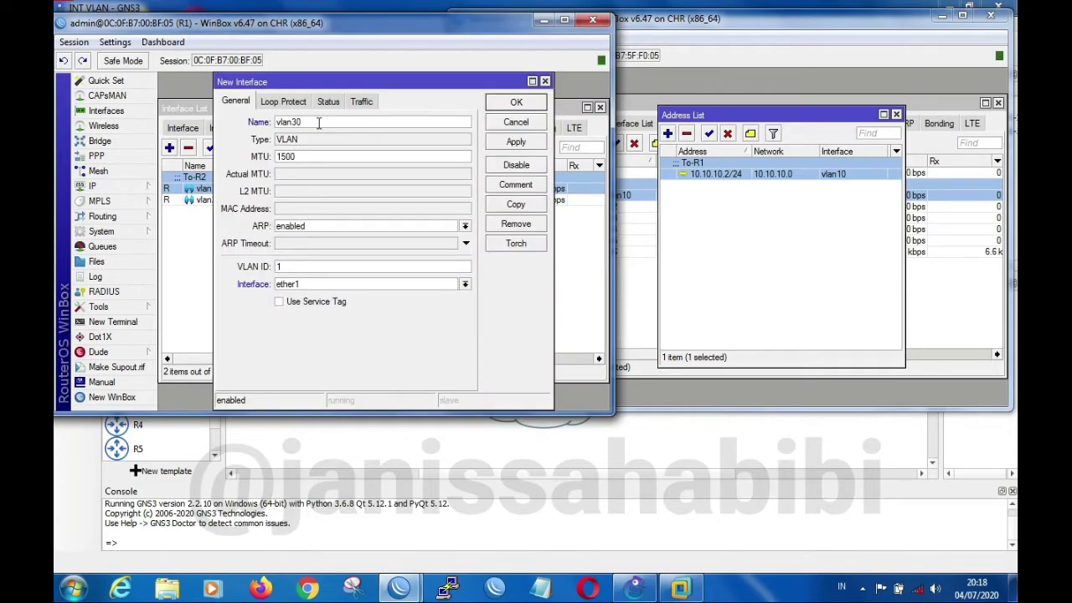
{"action": "left_click", "coordinate": [294, 265]}
{"action": "left_click", "coordinate": [525, 140]}
{"action": "left_click", "coordinate": [538, 99]}
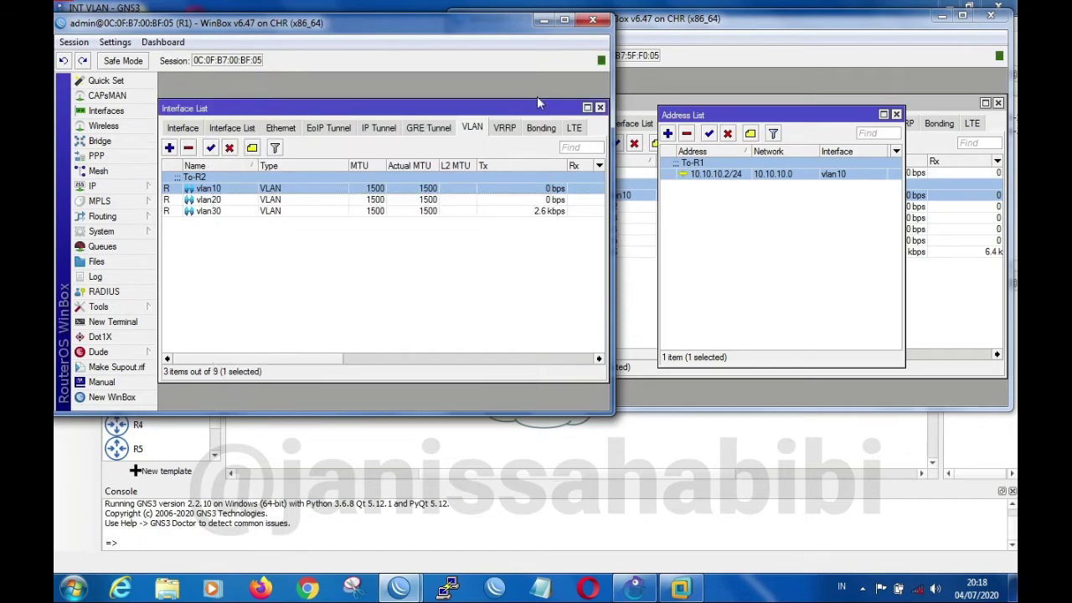
Create a VLAN interface named vlan40 with VLAN ID 40 on R1's ether1
{"action": "left_click", "coordinate": [170, 147]}
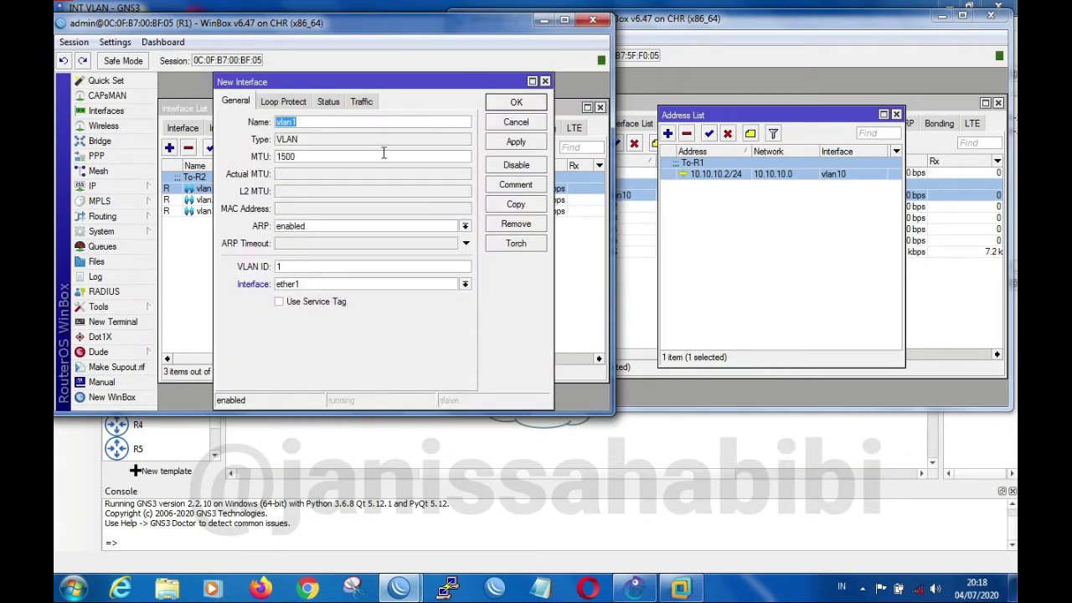
{"action": "left_click", "coordinate": [316, 124]}
{"action": "type", "text": "40"}
{"action": "left_click", "coordinate": [521, 147]}
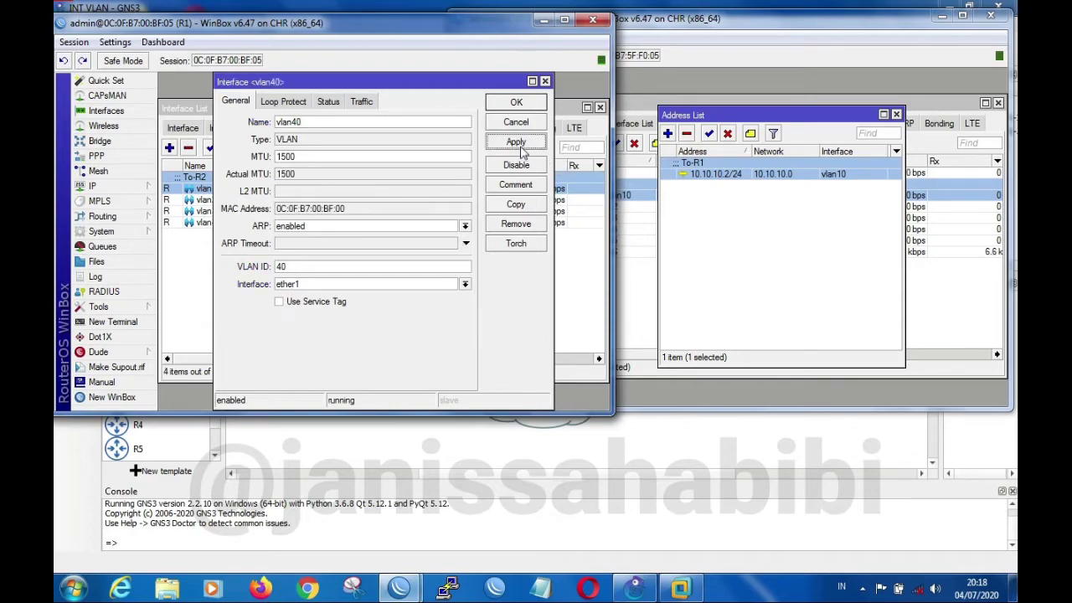
{"action": "left_click", "coordinate": [530, 104]}
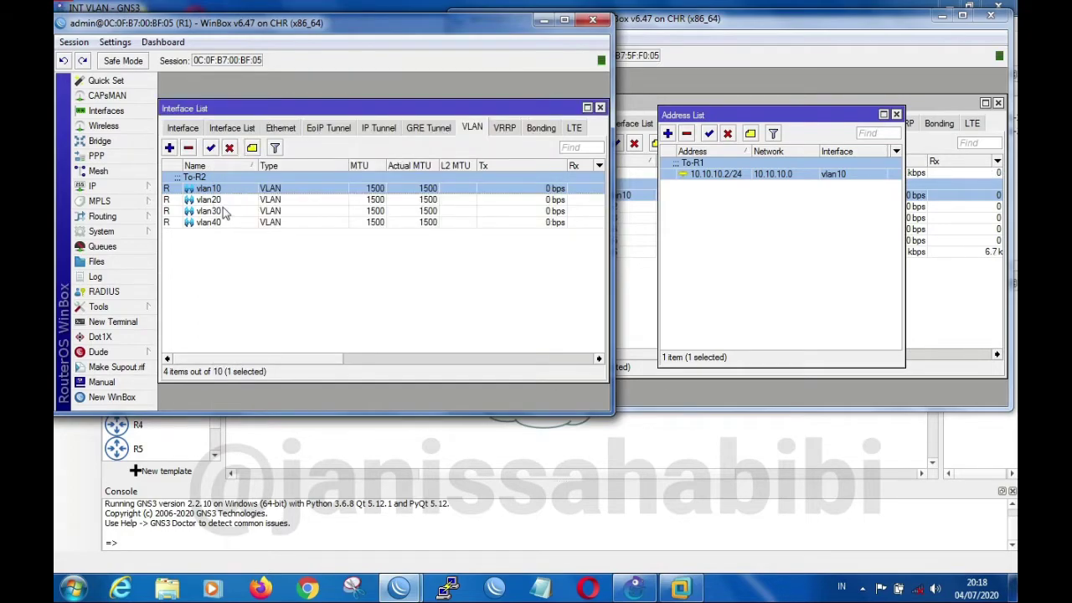
{"action": "left_click", "coordinate": [225, 212]}
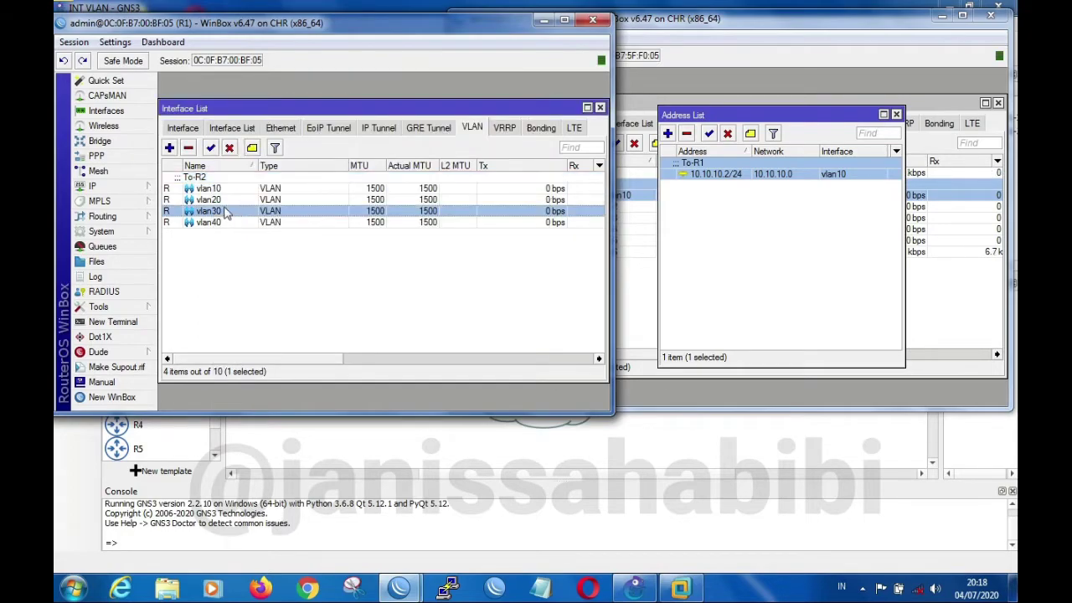
Open R1's IP address list and assign the address 20.20.20.1/24 to the vlan20 interface
{"action": "left_click", "coordinate": [122, 186]}
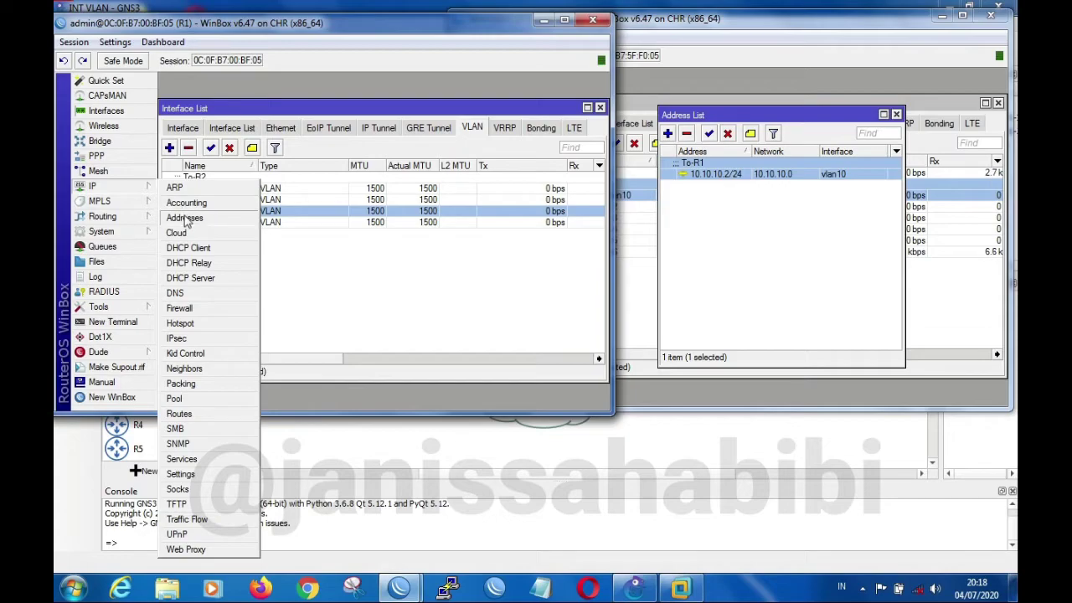
{"action": "left_click", "coordinate": [185, 216]}
{"action": "left_click", "coordinate": [270, 139]}
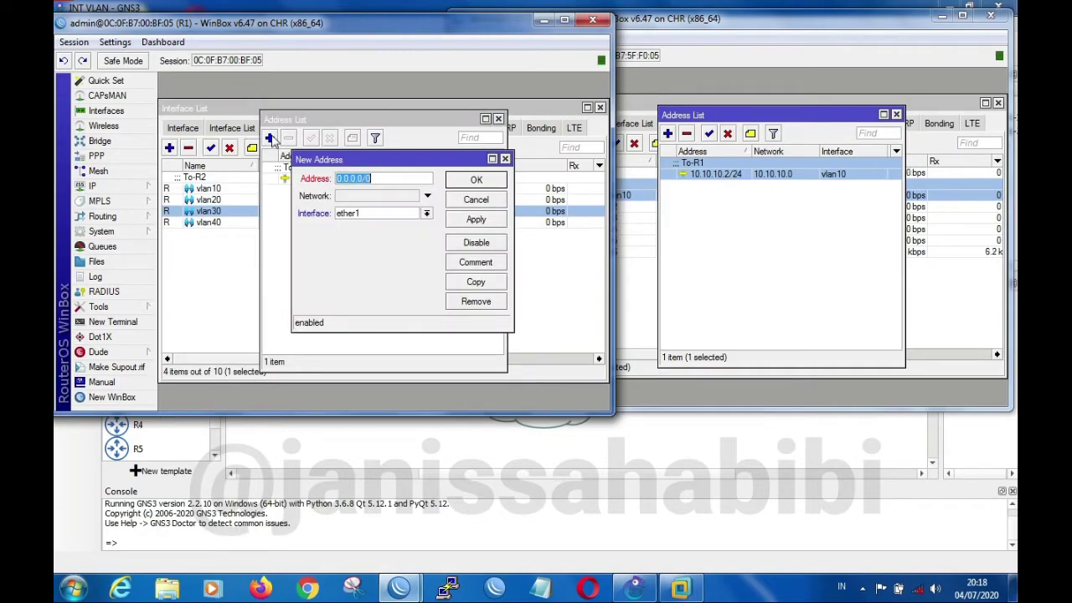
{"action": "type", "text": "20.20.1"}
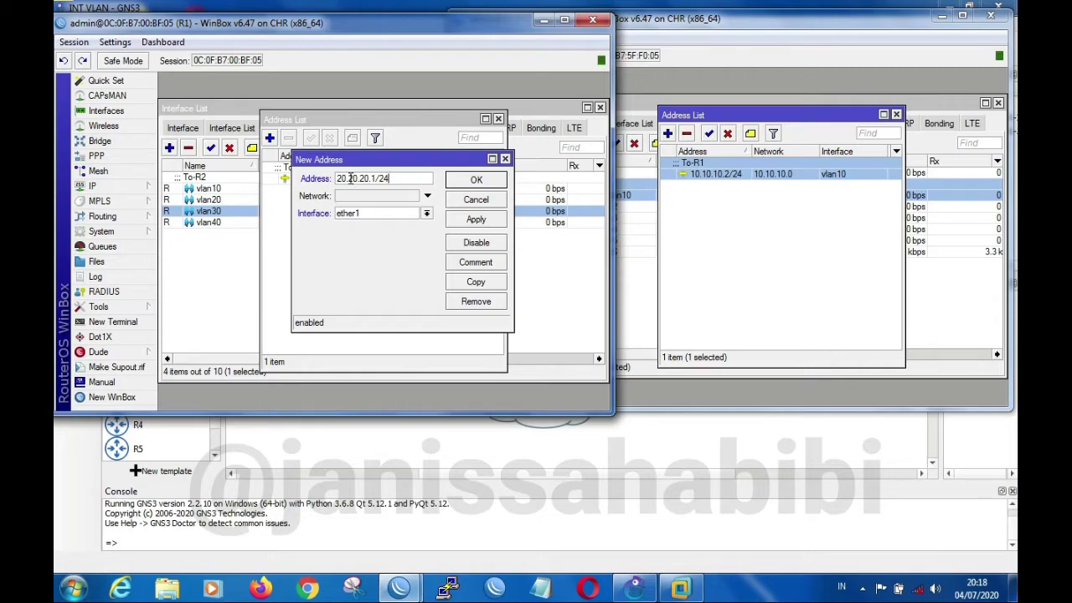
{"action": "left_click", "coordinate": [427, 213]}
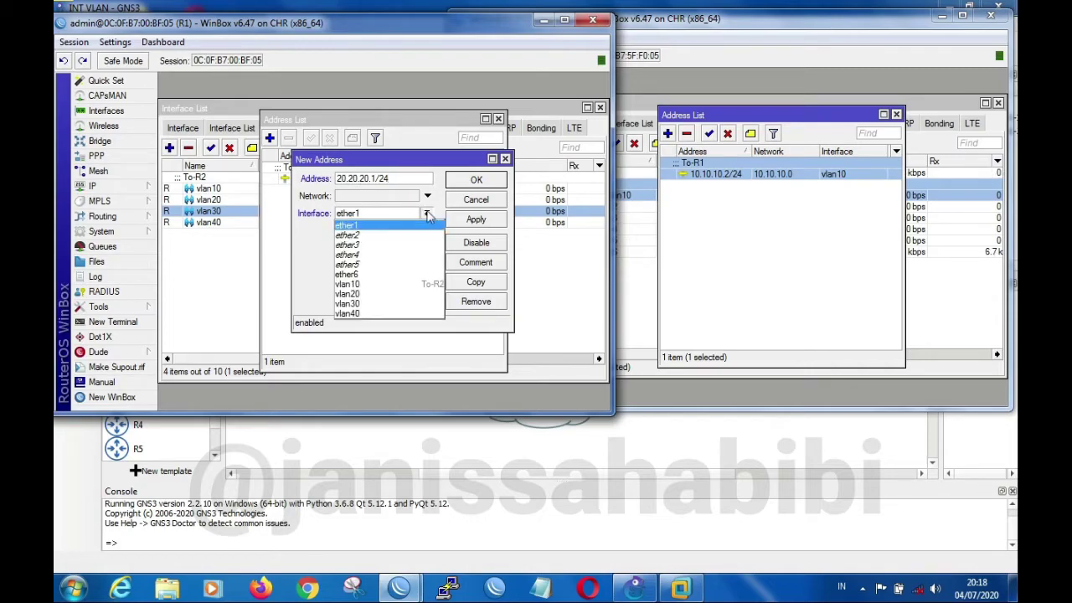
{"action": "left_click", "coordinate": [408, 294]}
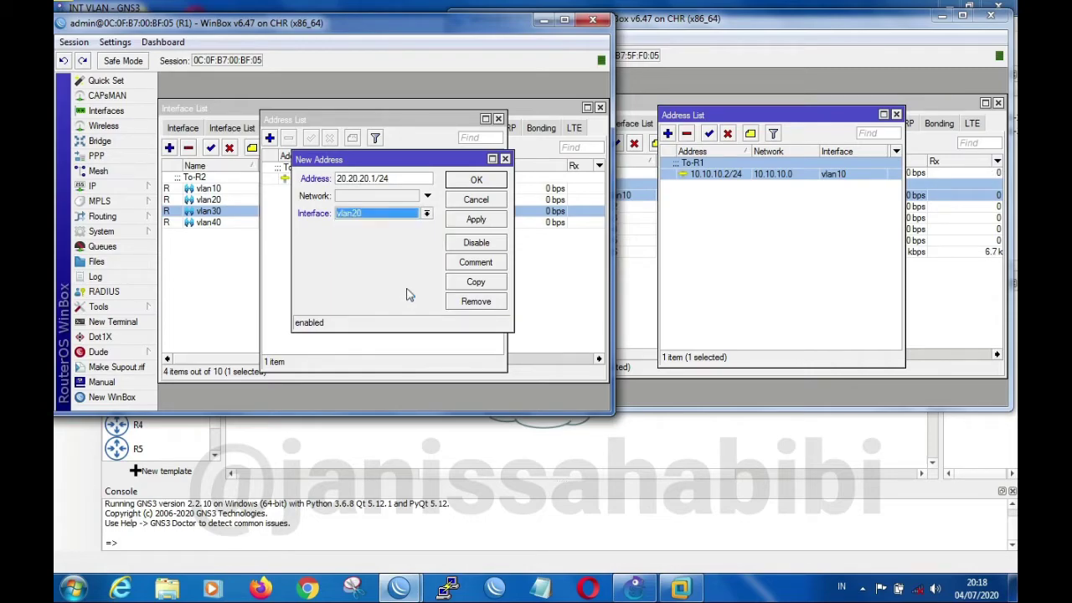
{"action": "left_click", "coordinate": [471, 218]}
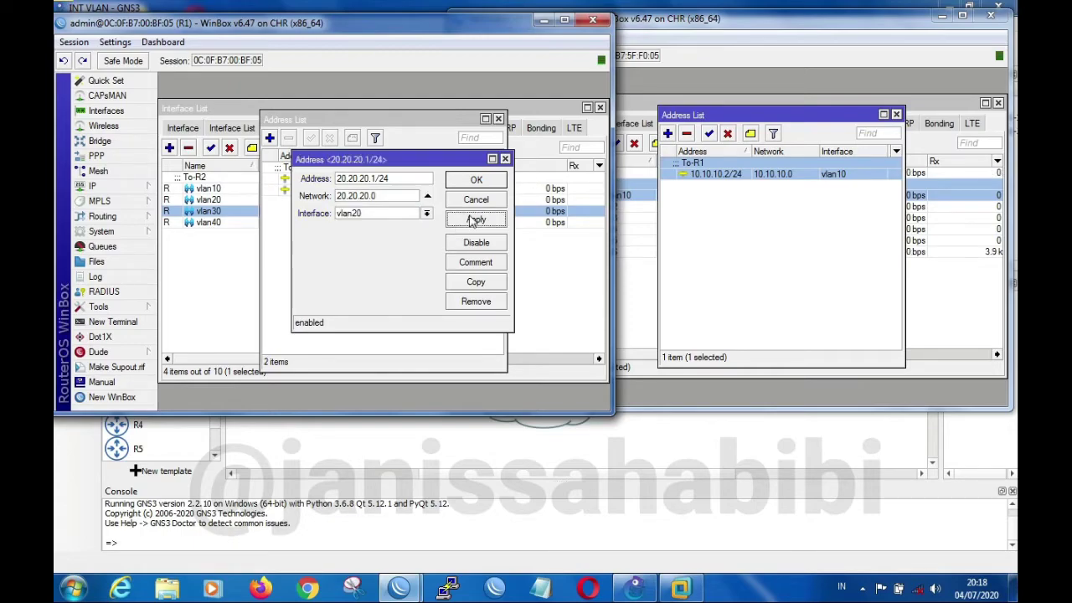
{"action": "left_click", "coordinate": [493, 181]}
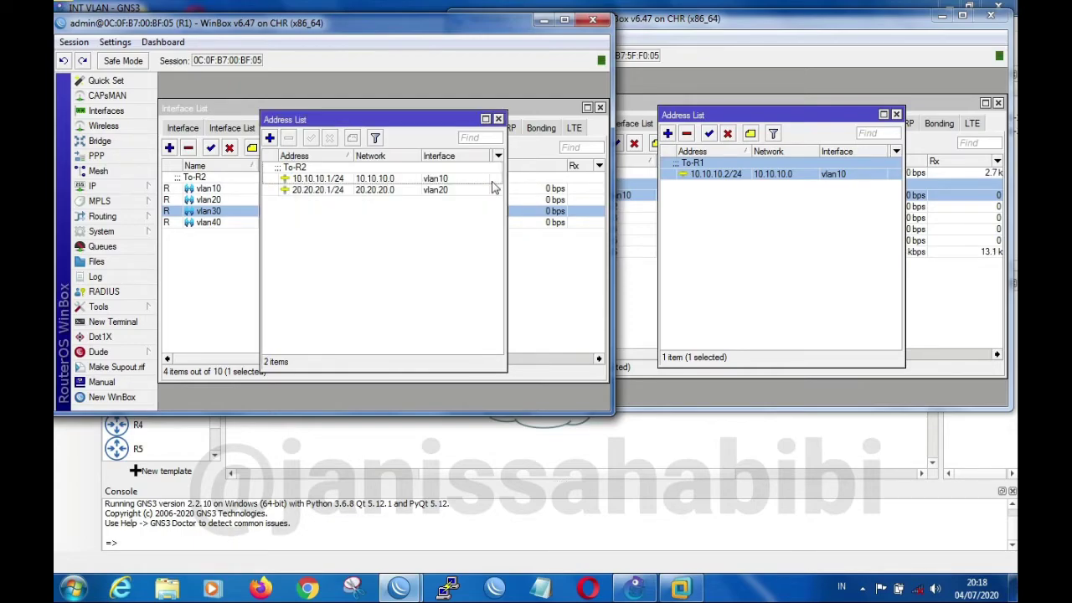
Assign the address 30.30.30.1/24 to R1's vlan30 interface
{"action": "left_click", "coordinate": [270, 139]}
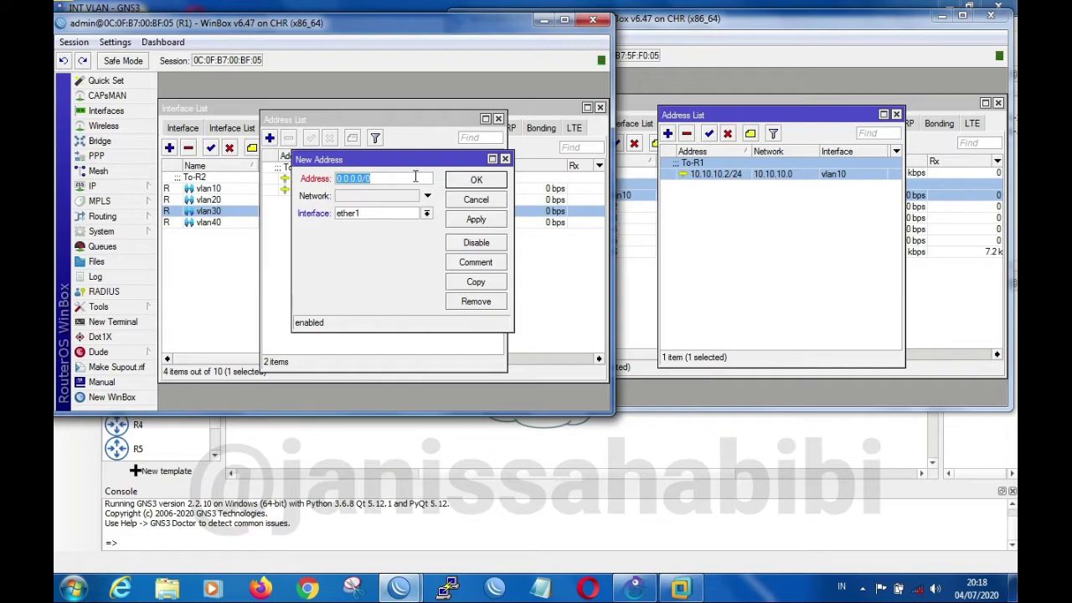
{"action": "type", "text": "30.30"}
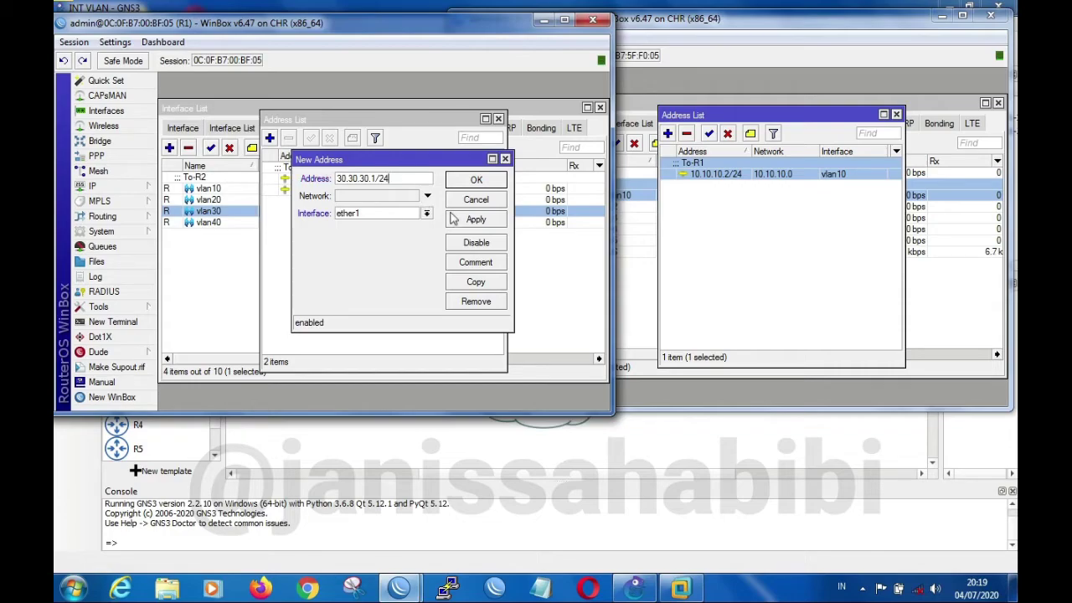
{"action": "left_click", "coordinate": [426, 216]}
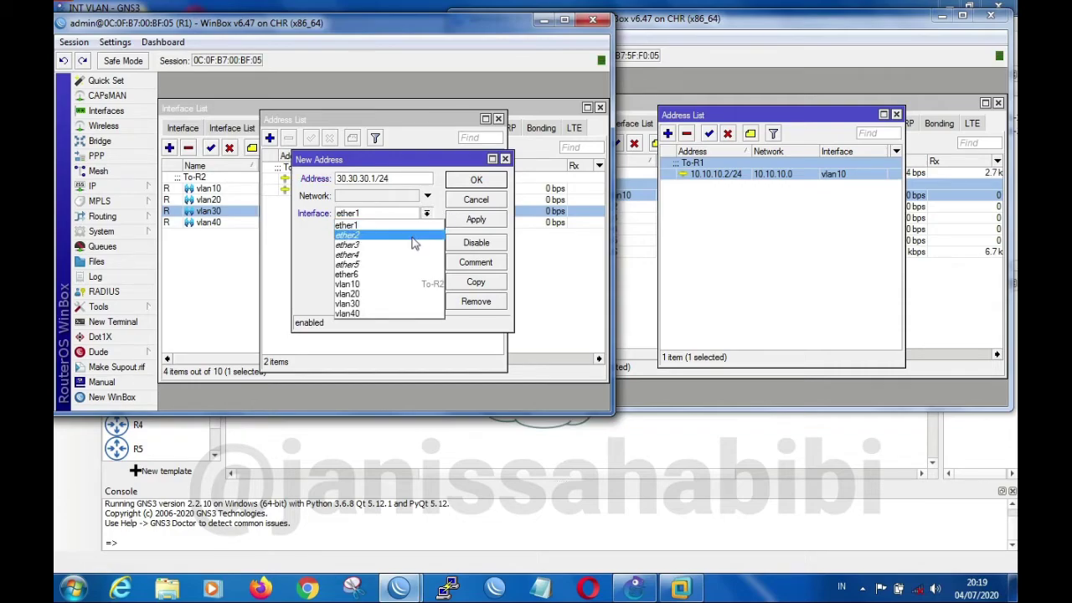
{"action": "left_click", "coordinate": [400, 303]}
{"action": "left_click", "coordinate": [488, 222]}
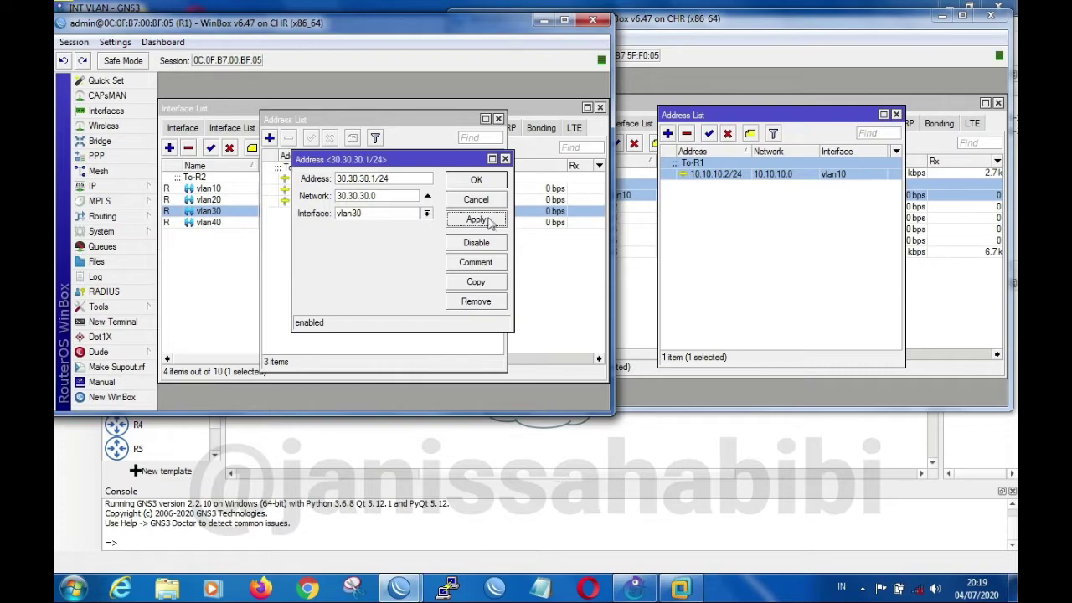
{"action": "left_click", "coordinate": [495, 182]}
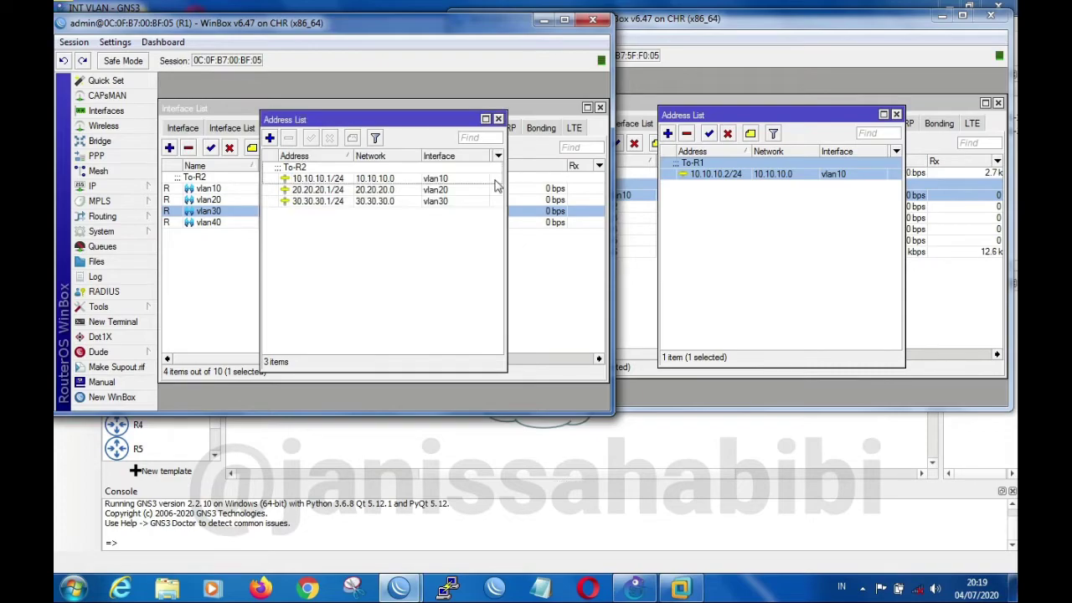
Assign the address 40.40.40.1/24 to R1's vlan40 interface
{"action": "left_click", "coordinate": [270, 138]}
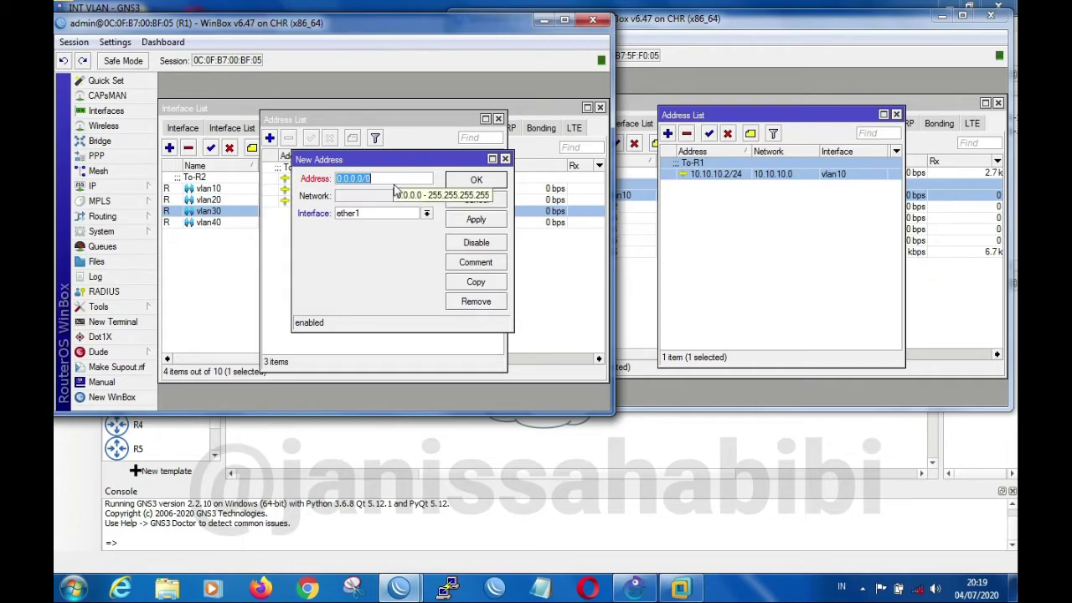
{"action": "type", "text": "40.40.40."}
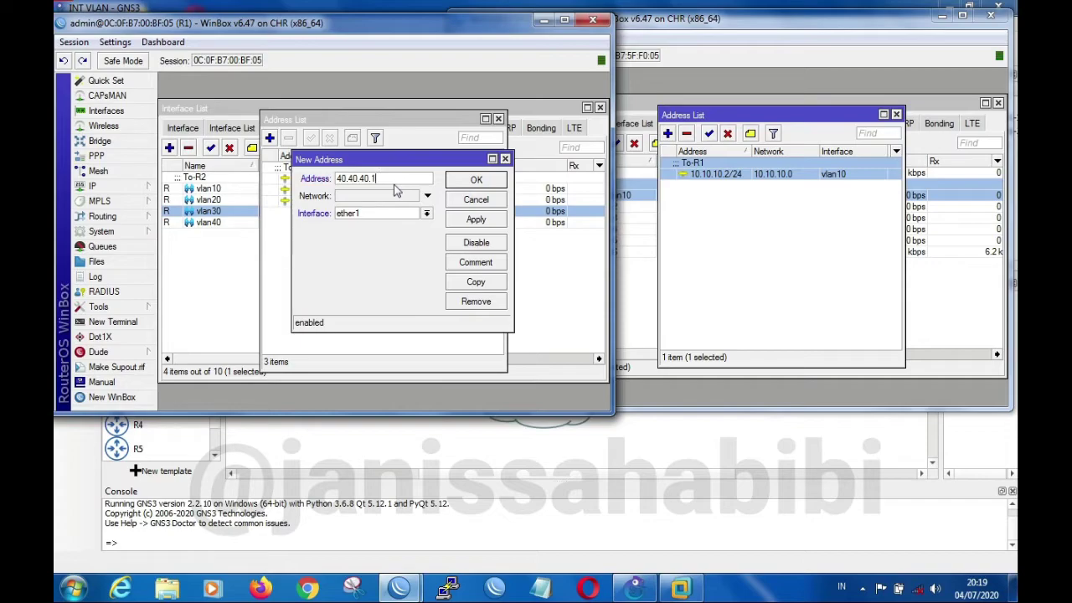
{"action": "type", "text": "1/24"}
{"action": "left_click", "coordinate": [426, 212]}
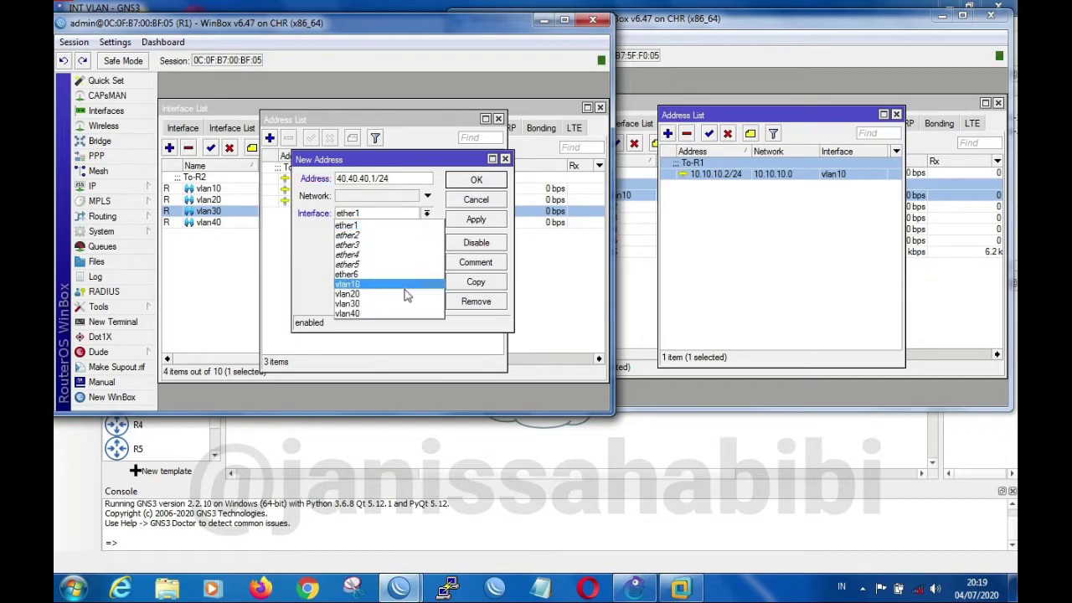
{"action": "left_click", "coordinate": [399, 314]}
{"action": "left_click", "coordinate": [478, 220]}
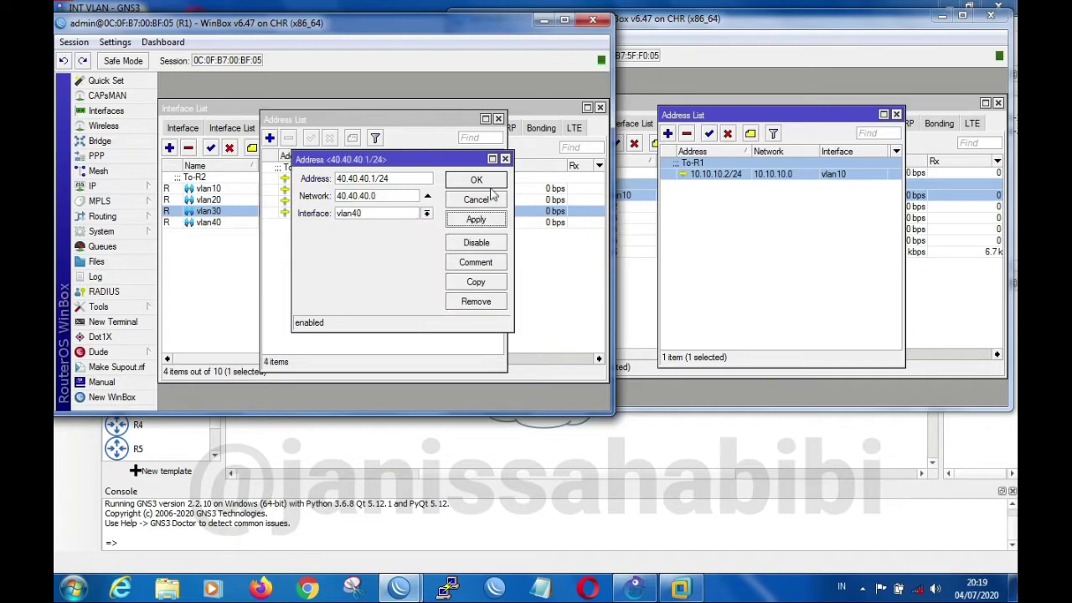
{"action": "left_click", "coordinate": [499, 180]}
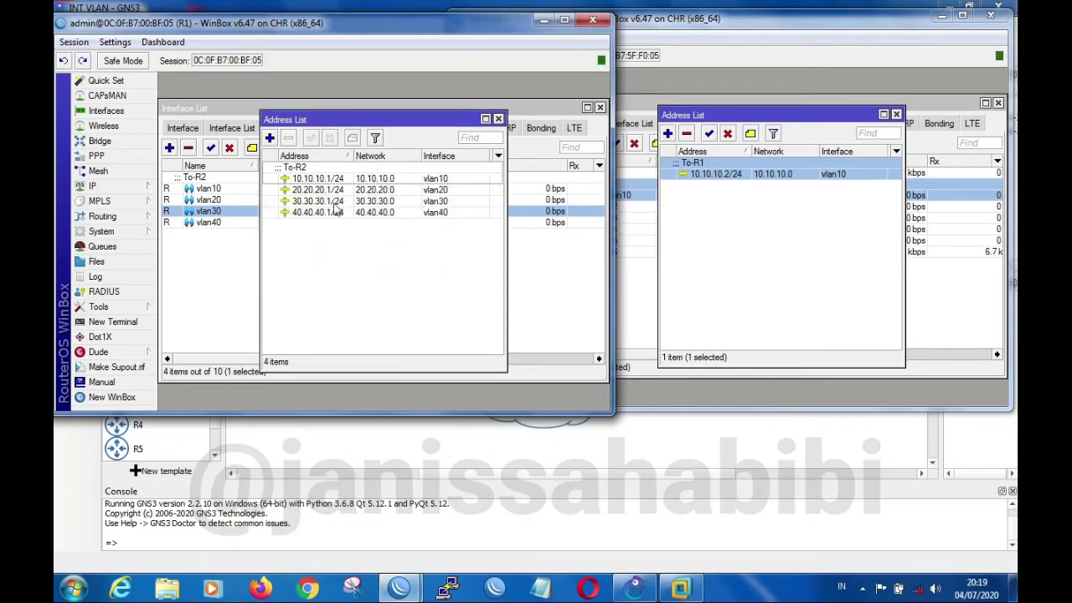
Create a VLAN interface named vlan20 with VLAN ID 20 on R2's ether1
{"action": "left_click", "coordinate": [837, 23]}
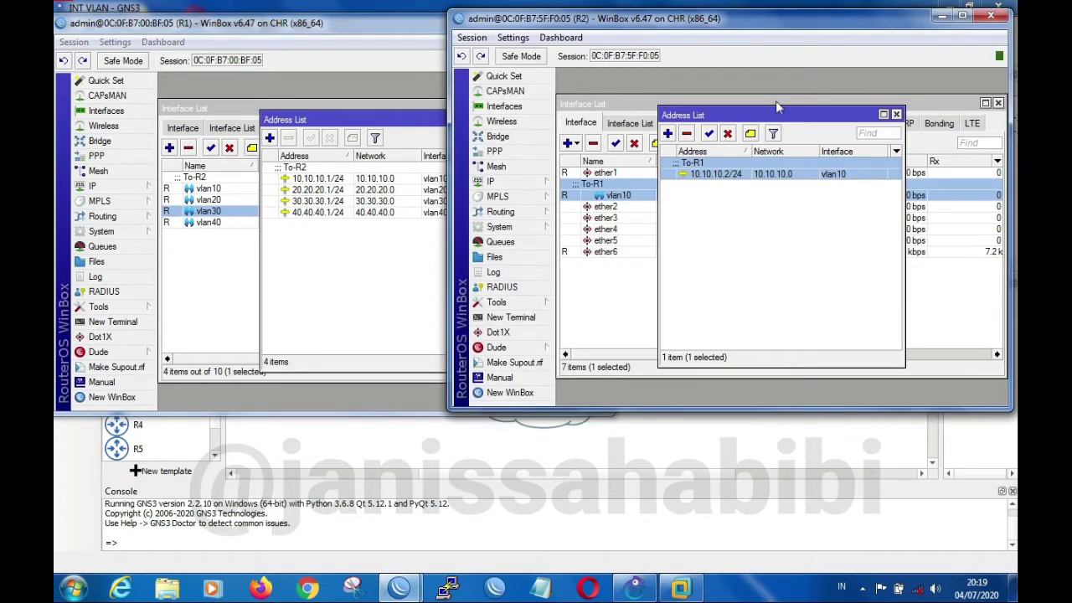
{"action": "left_click", "coordinate": [637, 103]}
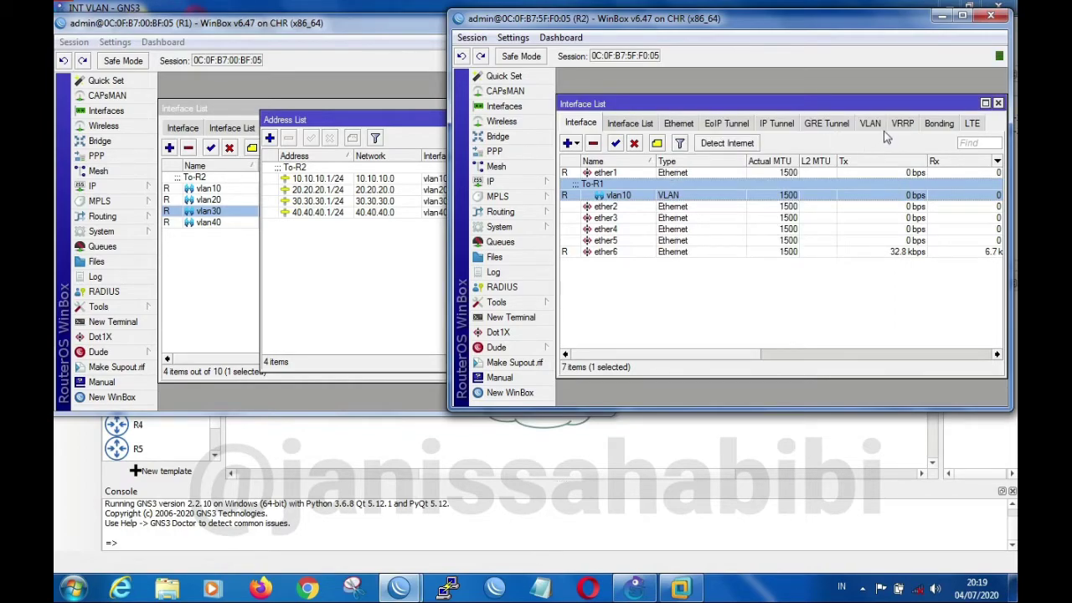
{"action": "left_click", "coordinate": [871, 124]}
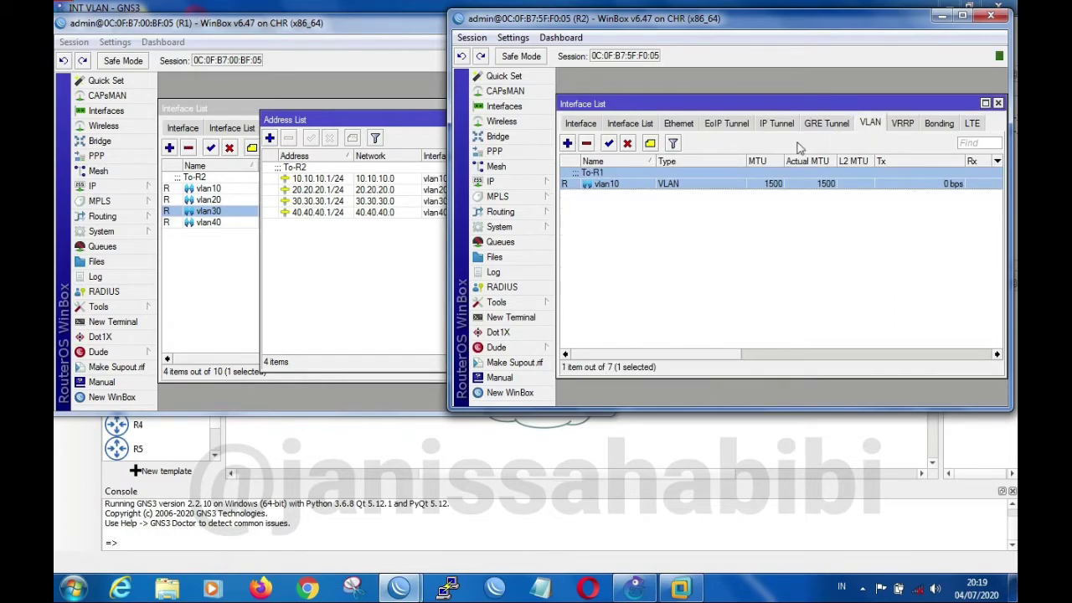
{"action": "left_click", "coordinate": [568, 143]}
{"action": "left_click", "coordinate": [718, 119]}
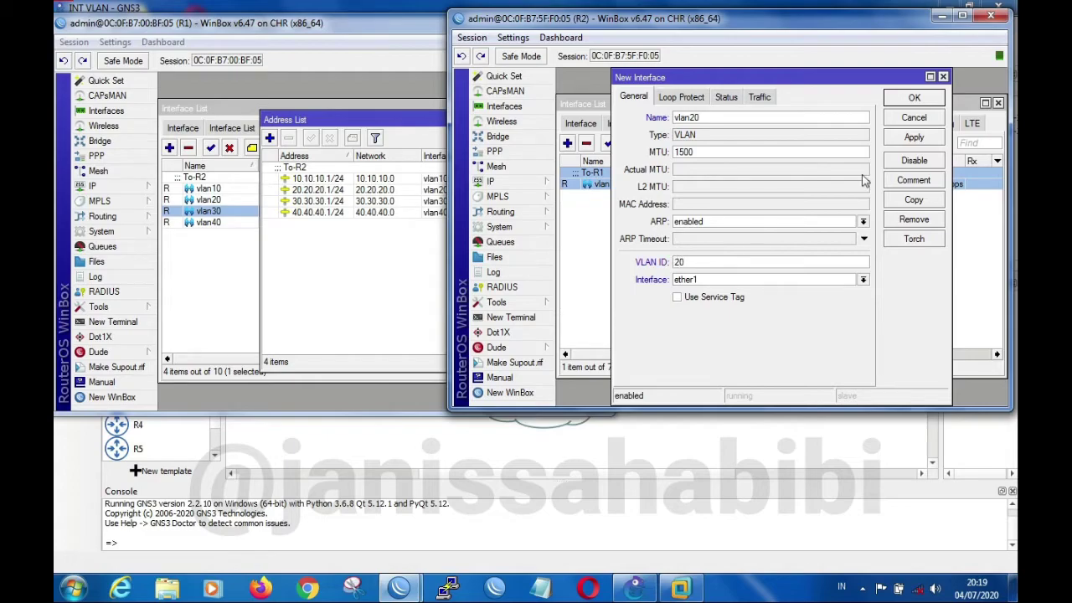
{"action": "left_click", "coordinate": [916, 138]}
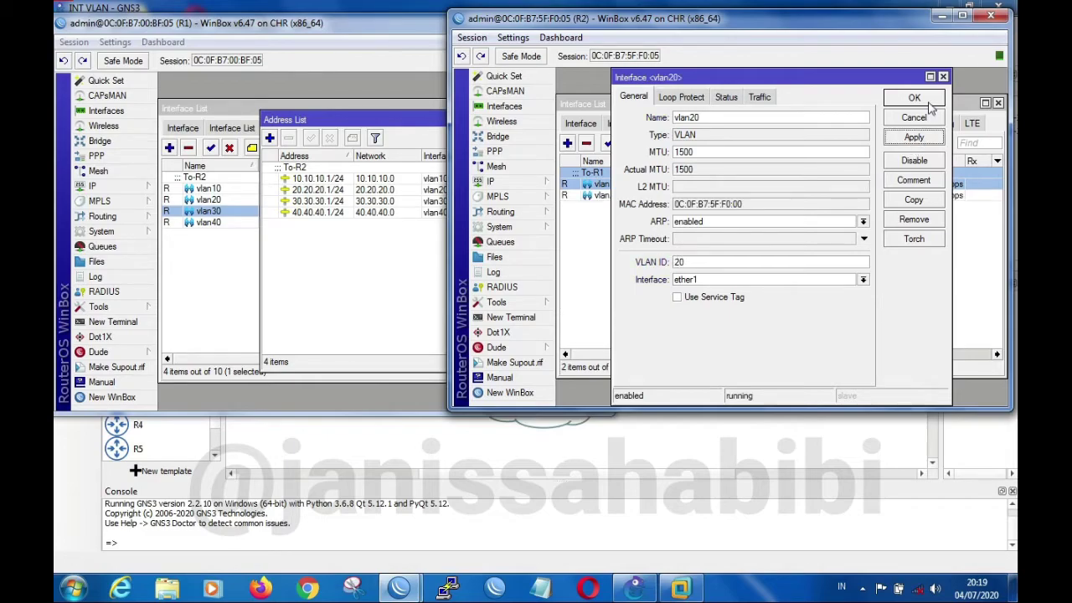
{"action": "left_click", "coordinate": [923, 119]}
Create a VLAN interface named vlan30 with VLAN ID 30 on R2's ether1
{"action": "left_click", "coordinate": [569, 144]}
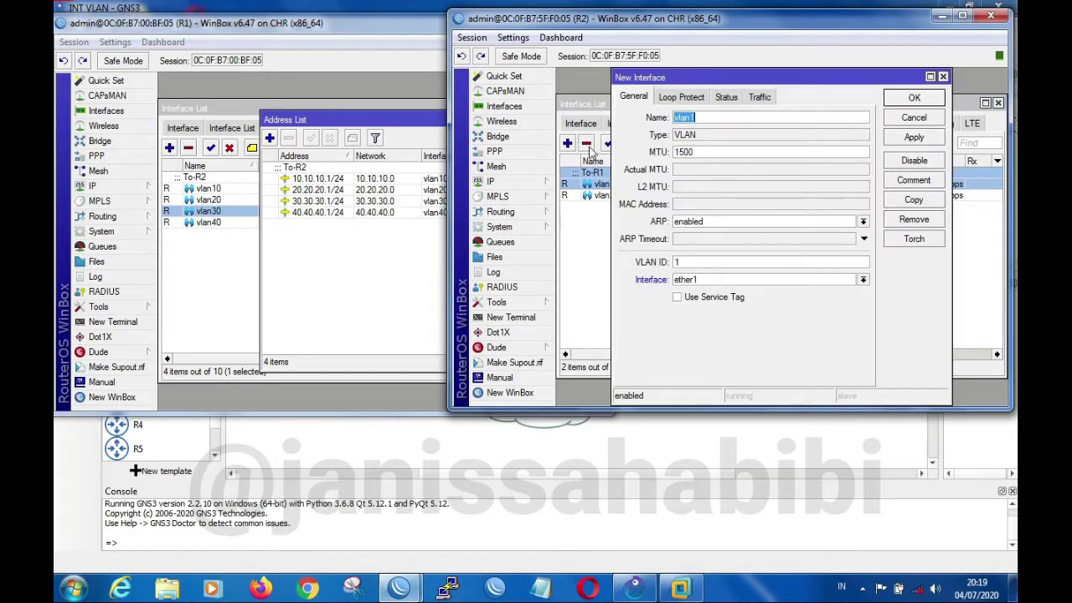
{"action": "left_click", "coordinate": [716, 115]}
{"action": "left_click", "coordinate": [915, 137]}
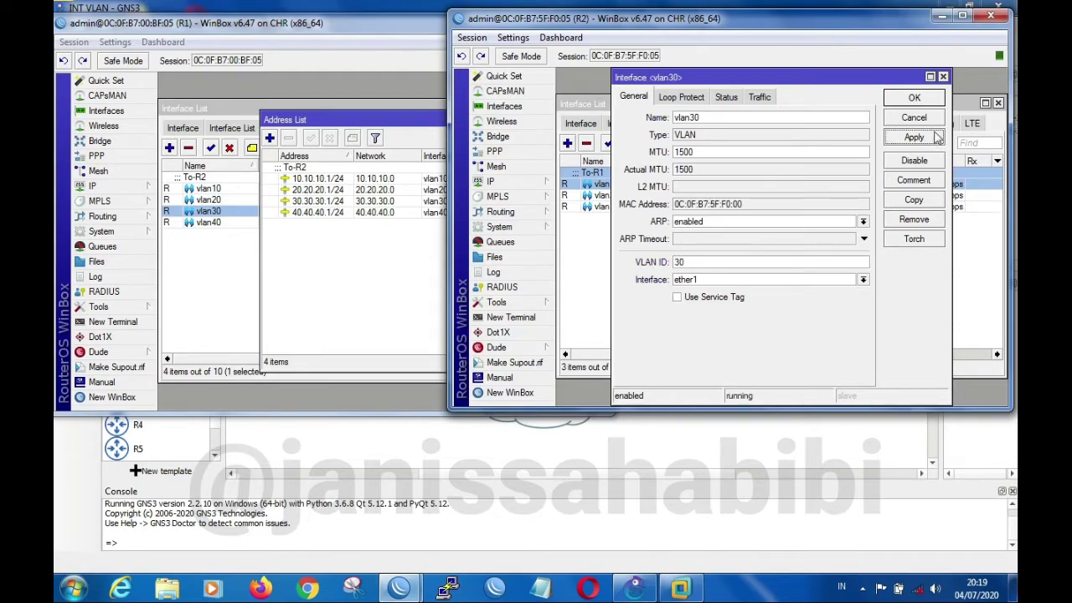
{"action": "left_click", "coordinate": [915, 97]}
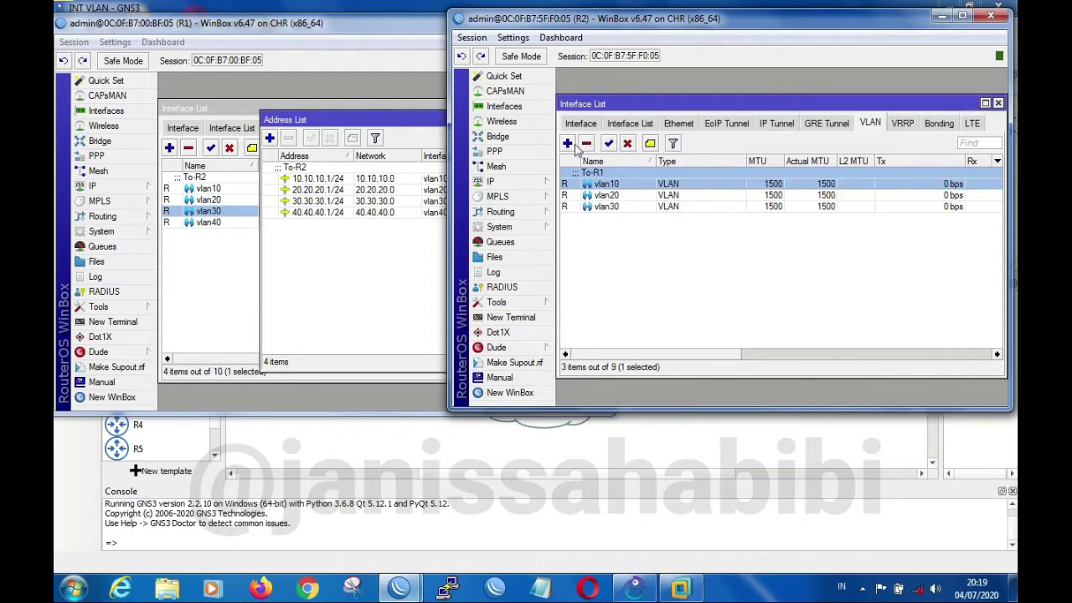
Create a VLAN interface named vlan40 with VLAN ID 40 on R2's ether1
{"action": "left_click", "coordinate": [568, 145]}
{"action": "left_click", "coordinate": [753, 117]}
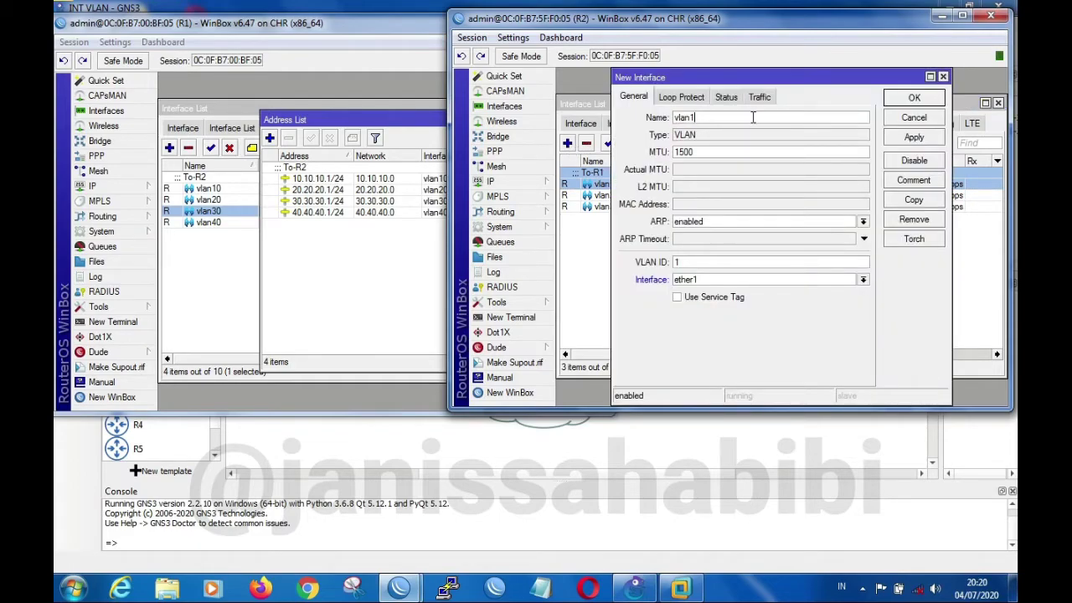
{"action": "left_click", "coordinate": [688, 260]}
{"action": "left_click", "coordinate": [930, 139]}
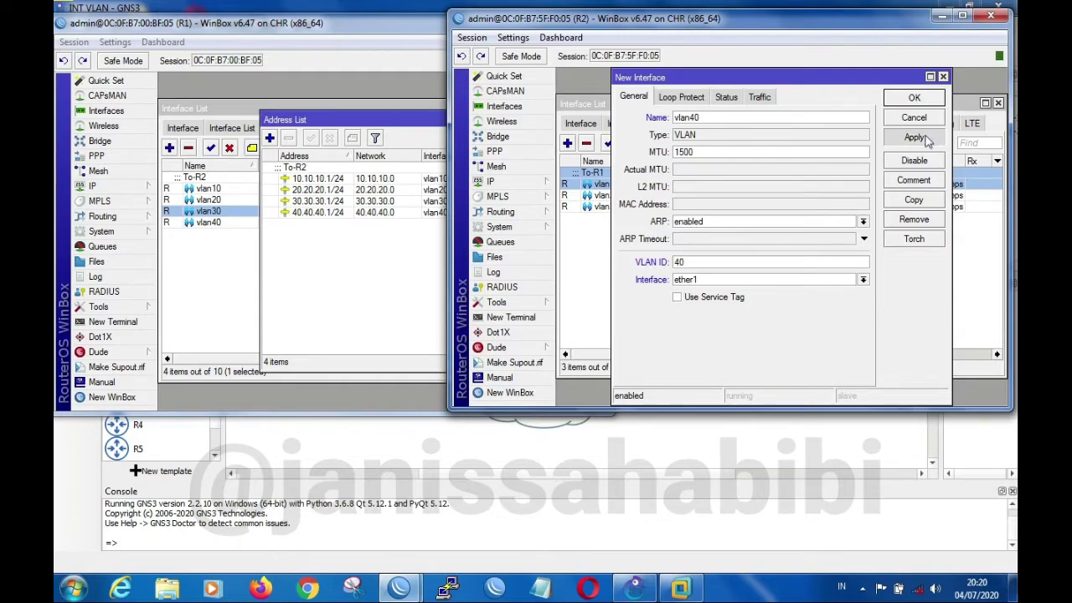
{"action": "left_click", "coordinate": [935, 101]}
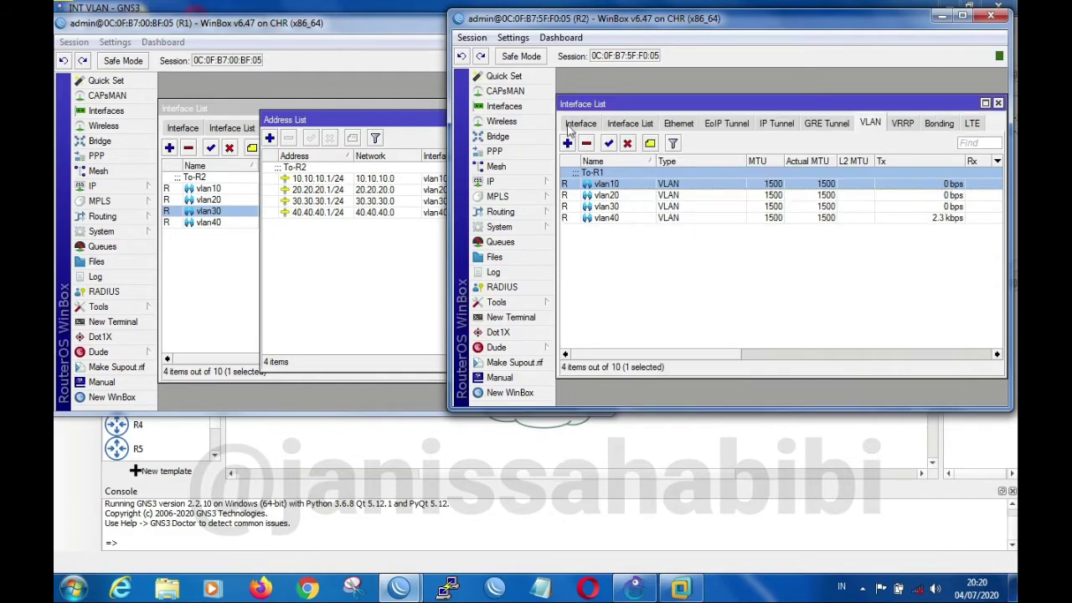
Open R2's IP address list and assign the address 20.20.20.2/24 to the vlan20 interface
{"action": "left_click", "coordinate": [518, 183]}
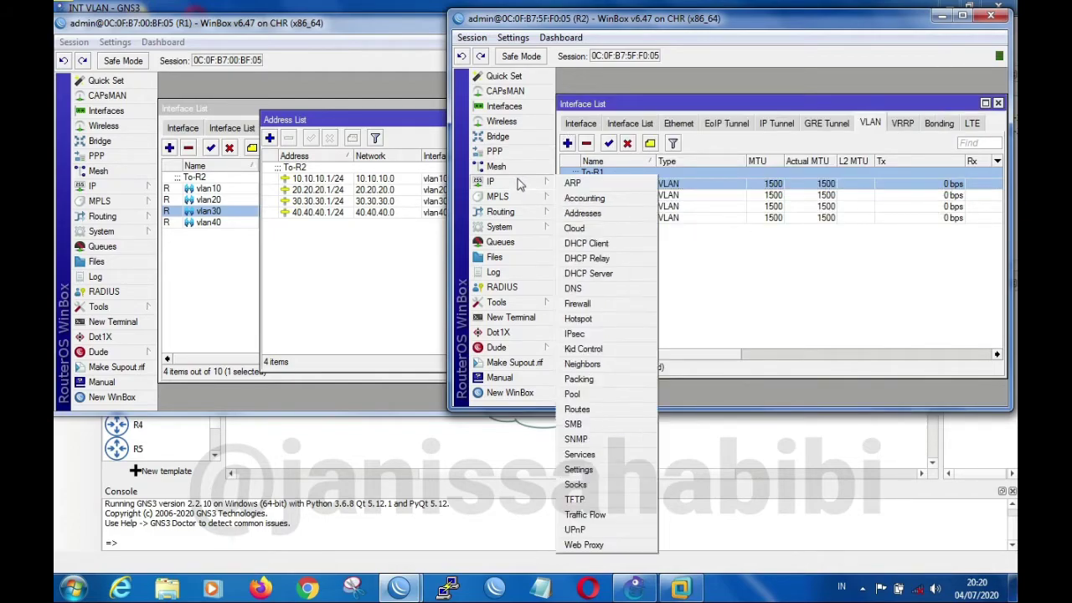
{"action": "left_click", "coordinate": [591, 206]}
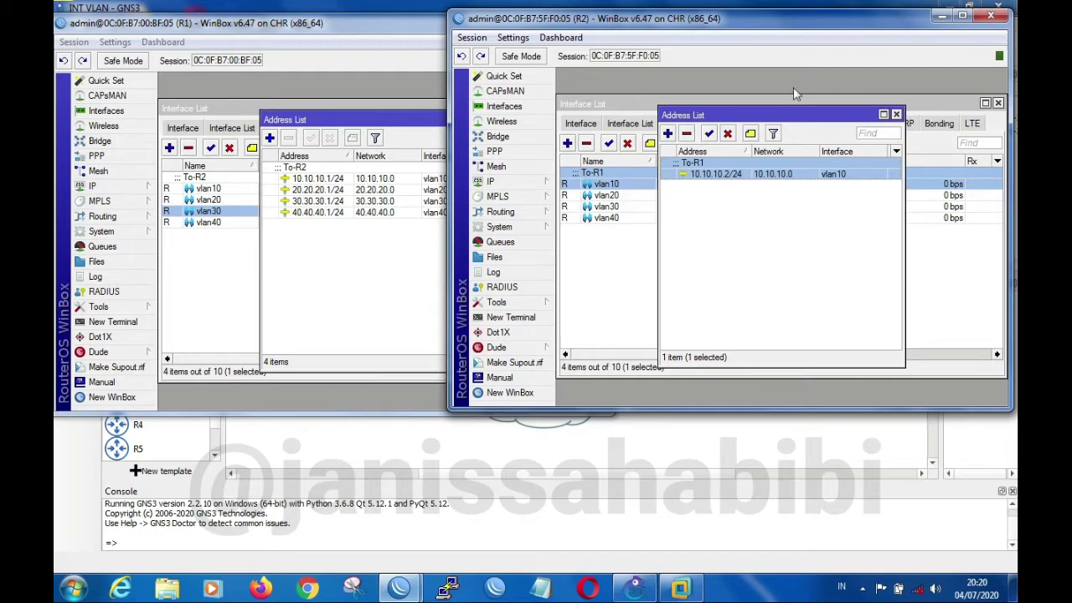
{"action": "left_click", "coordinate": [668, 133]}
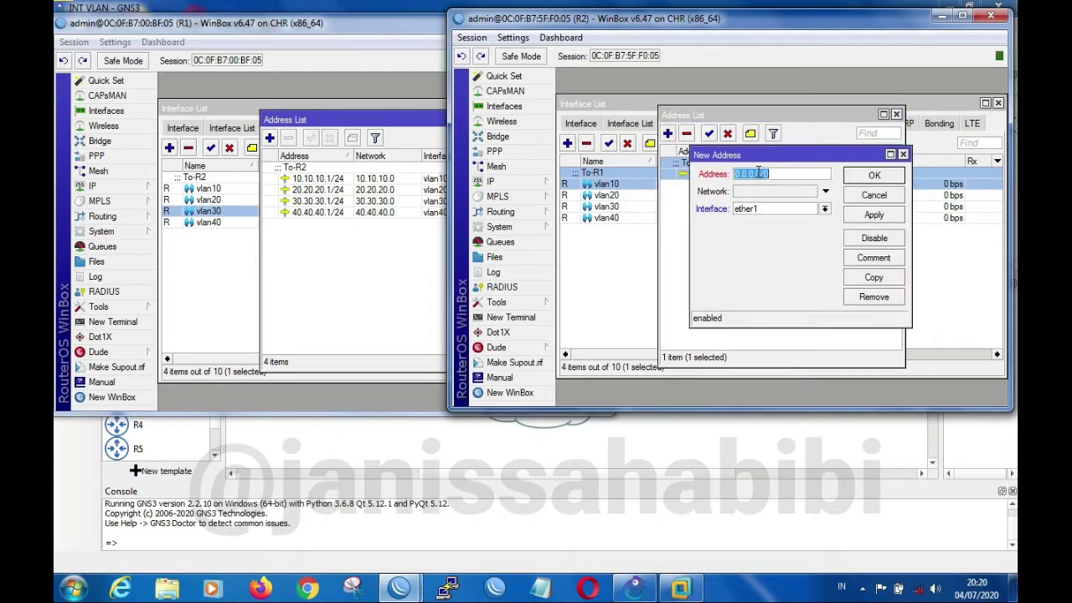
{"action": "type", "text": "20.20.20.2/24"}
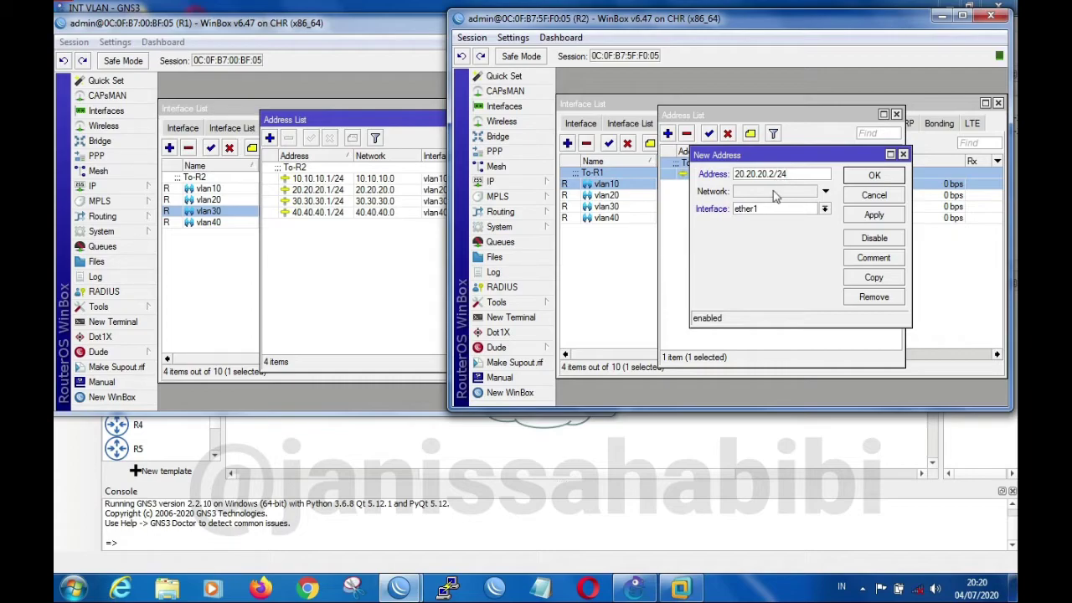
{"action": "left_click", "coordinate": [828, 209]}
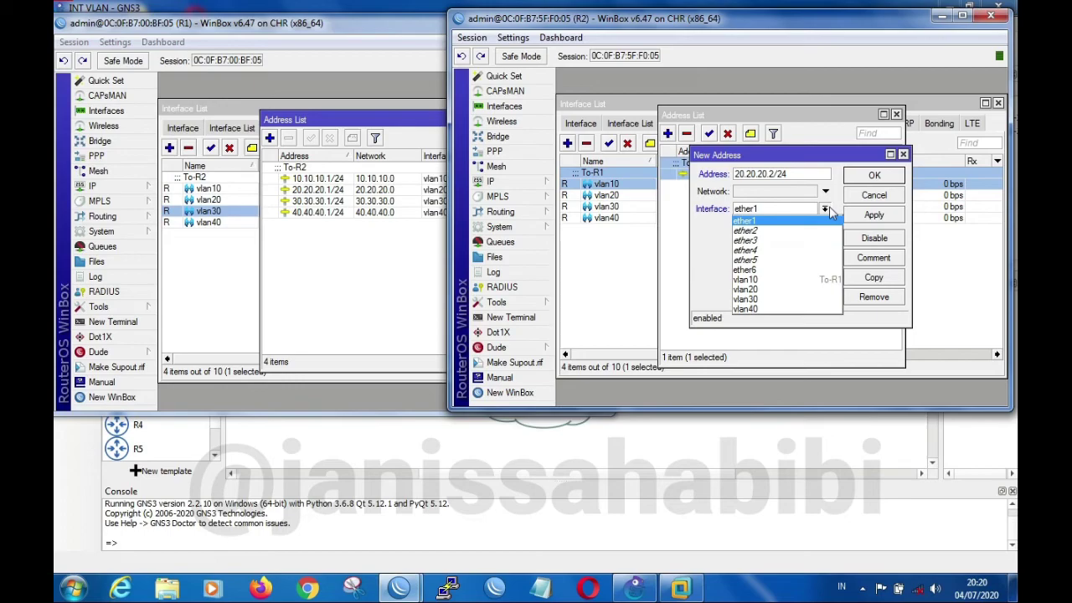
{"action": "left_click", "coordinate": [778, 290]}
{"action": "left_click", "coordinate": [879, 216]}
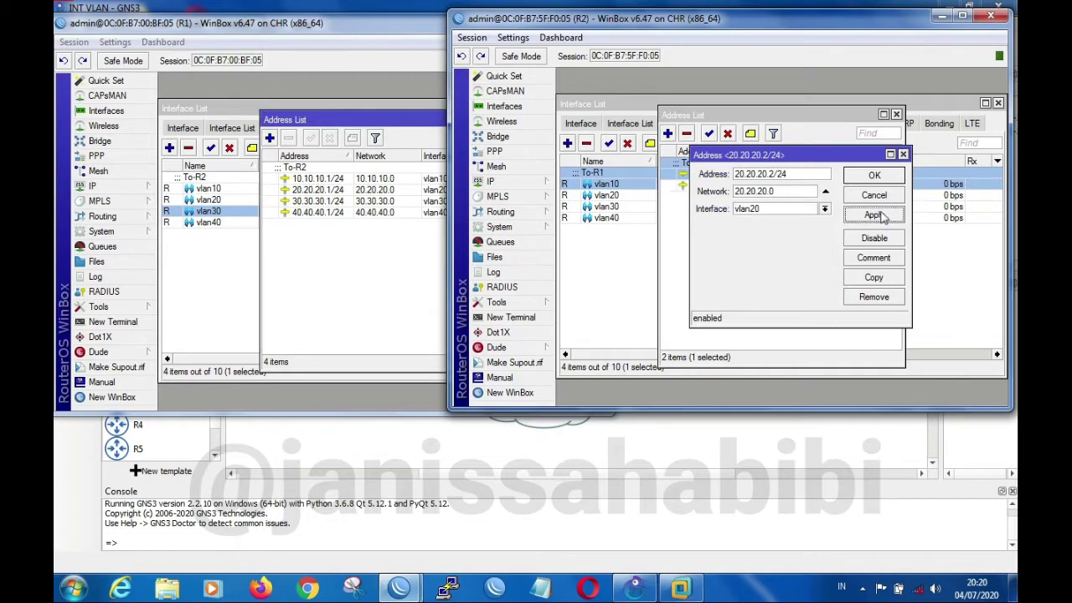
{"action": "left_click", "coordinate": [885, 176]}
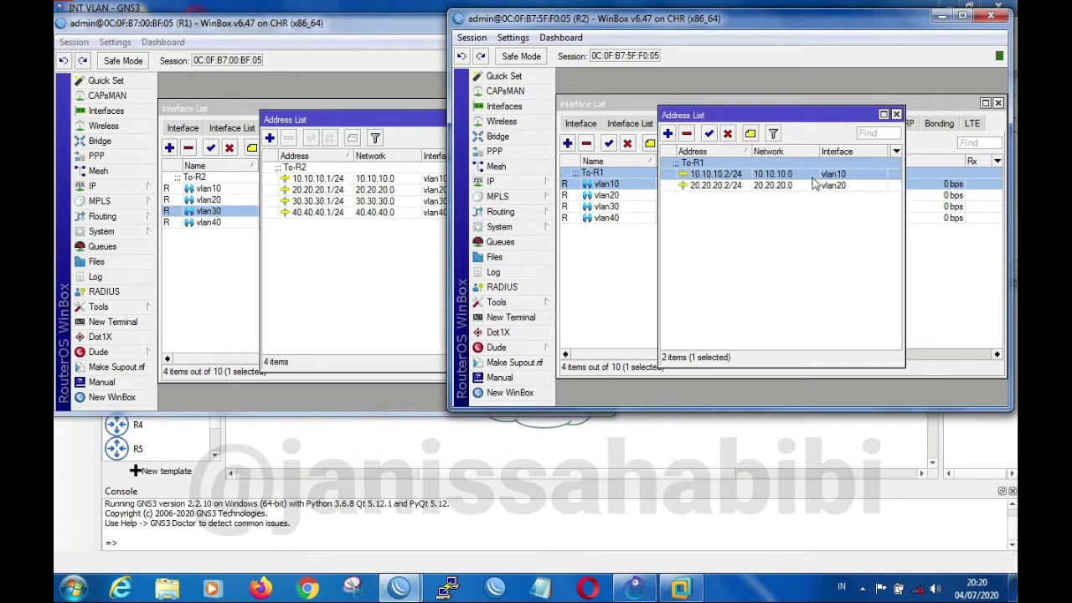
Assign the address 30.30.30.2/24 to R2's vlan30 interface
{"action": "left_click", "coordinate": [669, 135]}
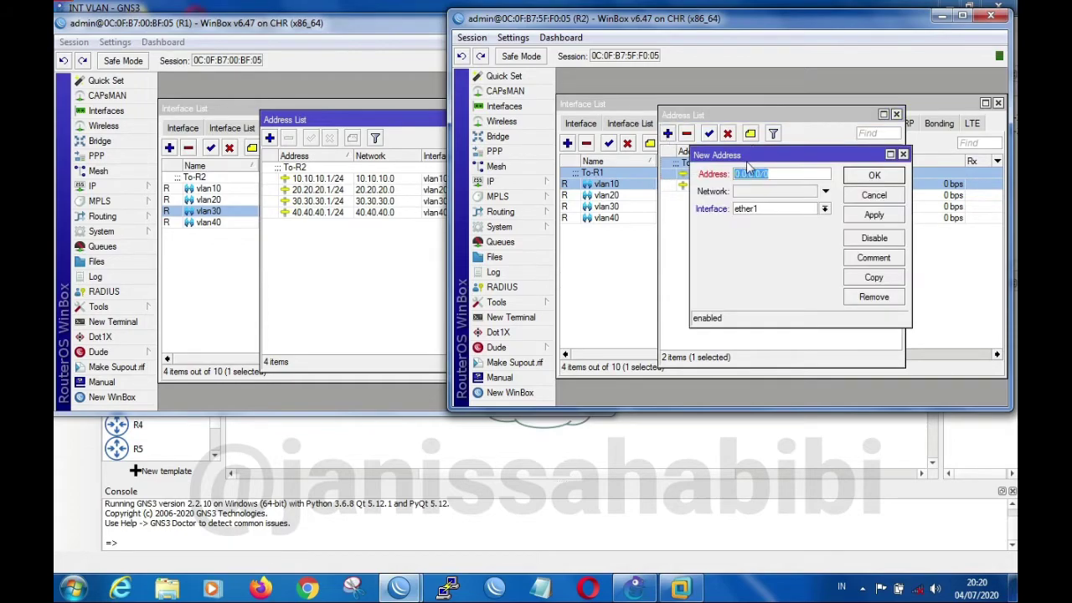
{"action": "type", "text": "30.30.30"}
{"action": "left_click", "coordinate": [826, 209]}
{"action": "left_click", "coordinate": [825, 210]}
{"action": "left_click", "coordinate": [826, 209]}
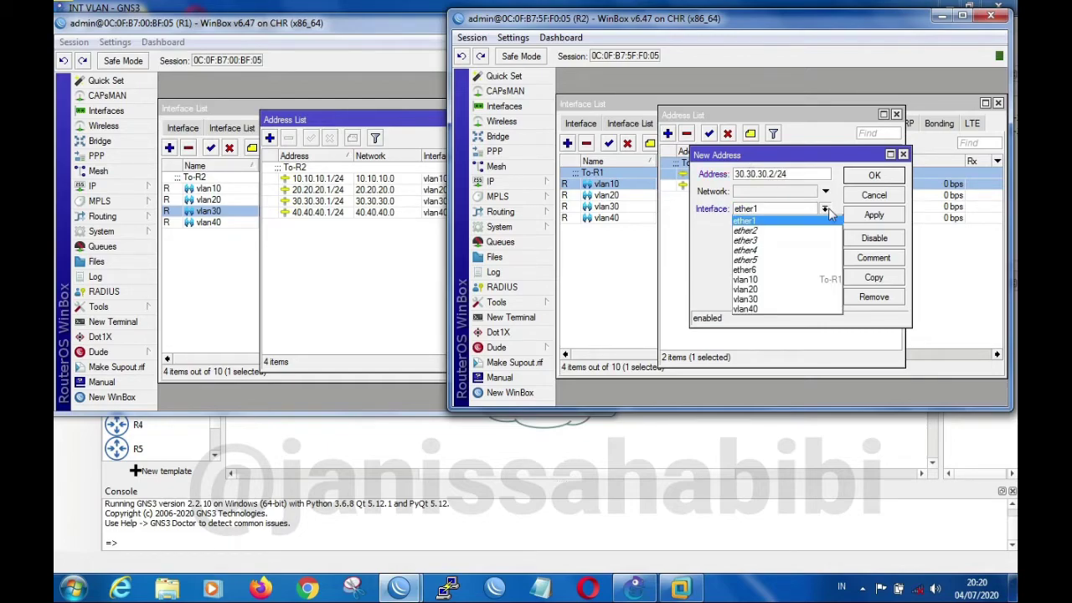
{"action": "left_click", "coordinate": [785, 297]}
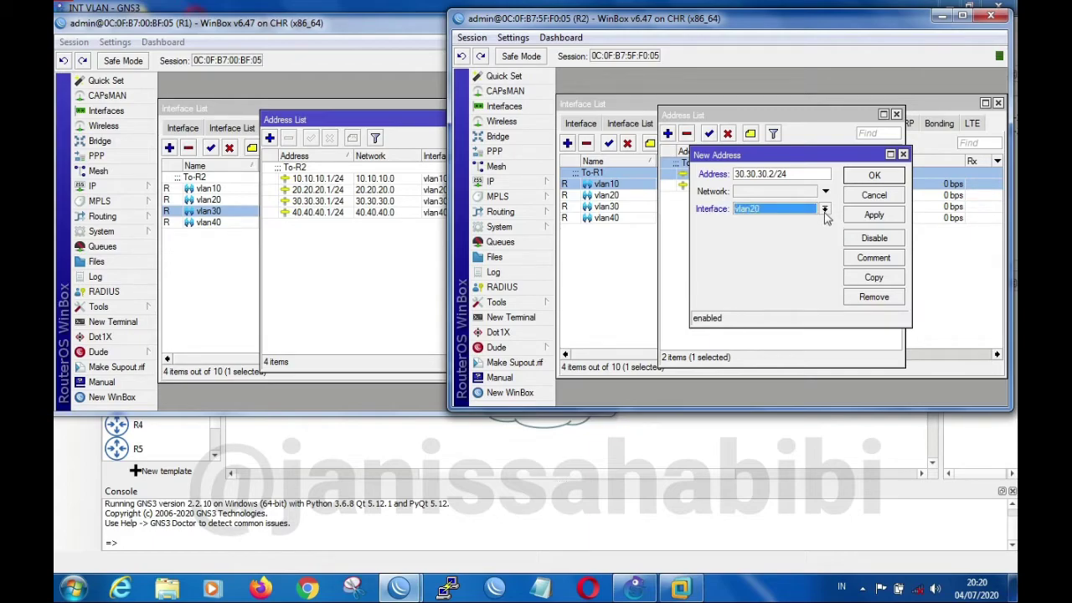
{"action": "left_click", "coordinate": [826, 209]}
{"action": "left_click", "coordinate": [792, 300]}
{"action": "left_click", "coordinate": [876, 218]}
{"action": "left_click", "coordinate": [889, 177]}
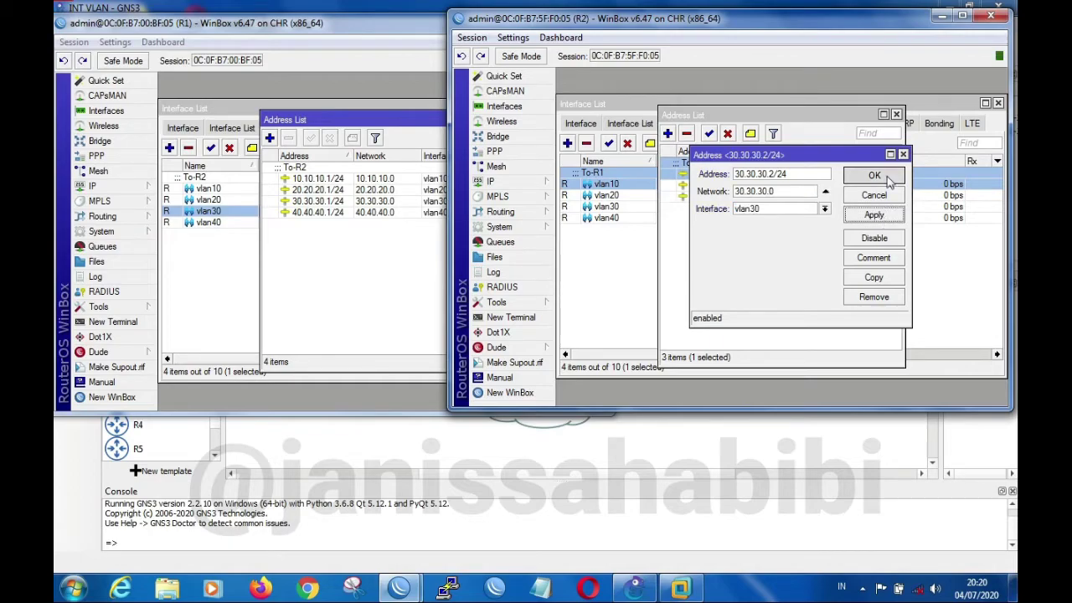
Assign the address 40.40.40.2/24 to R2's vlan40 interface
{"action": "left_click", "coordinate": [667, 133]}
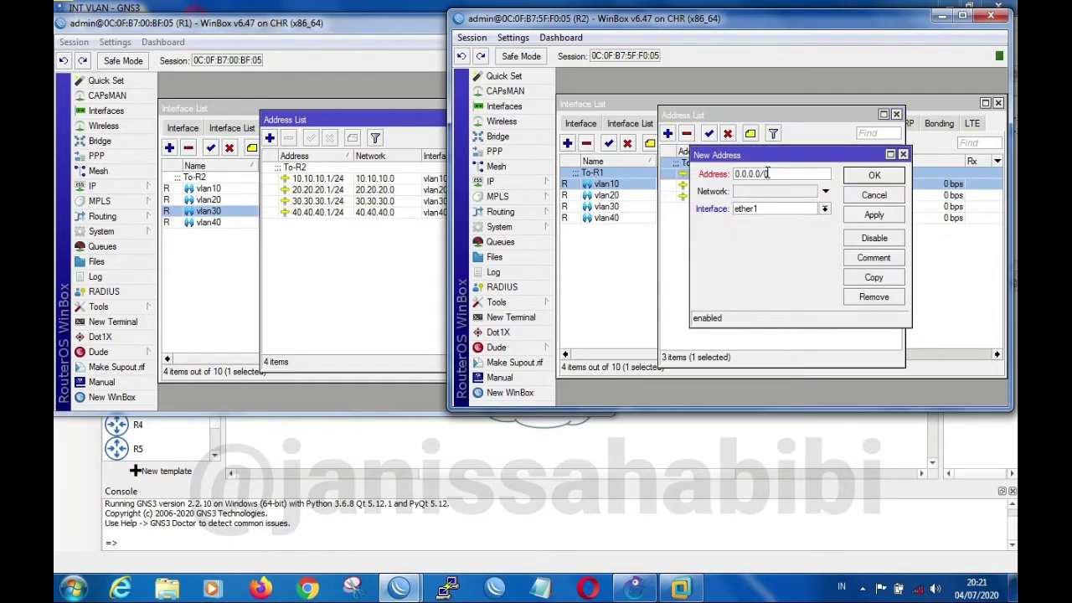
{"action": "type", "text": "40.40.40"}
{"action": "left_click", "coordinate": [826, 209]}
{"action": "left_click", "coordinate": [797, 309]}
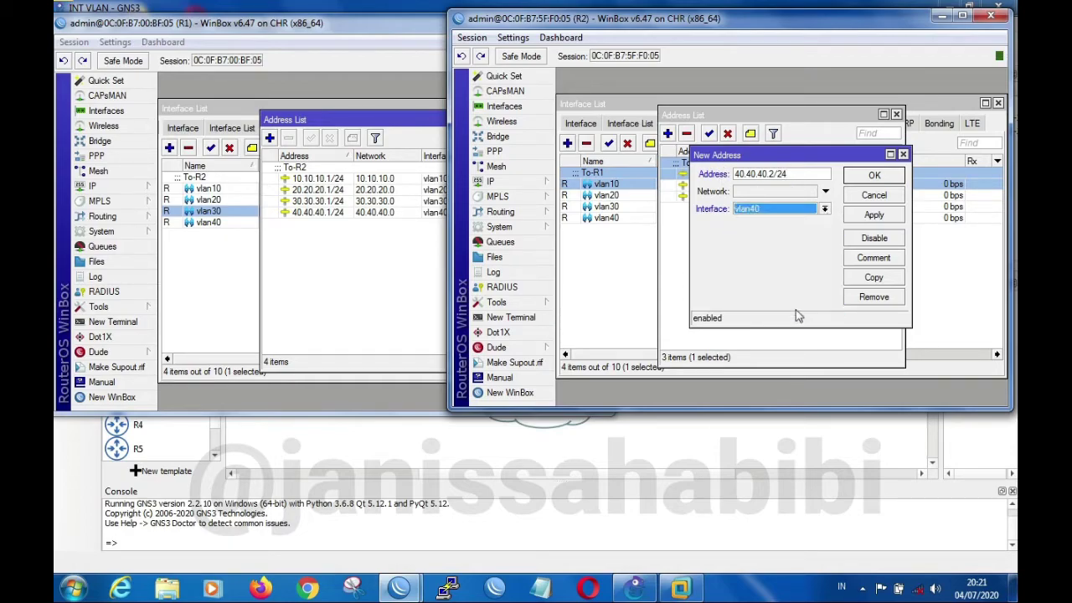
{"action": "left_click", "coordinate": [889, 217]}
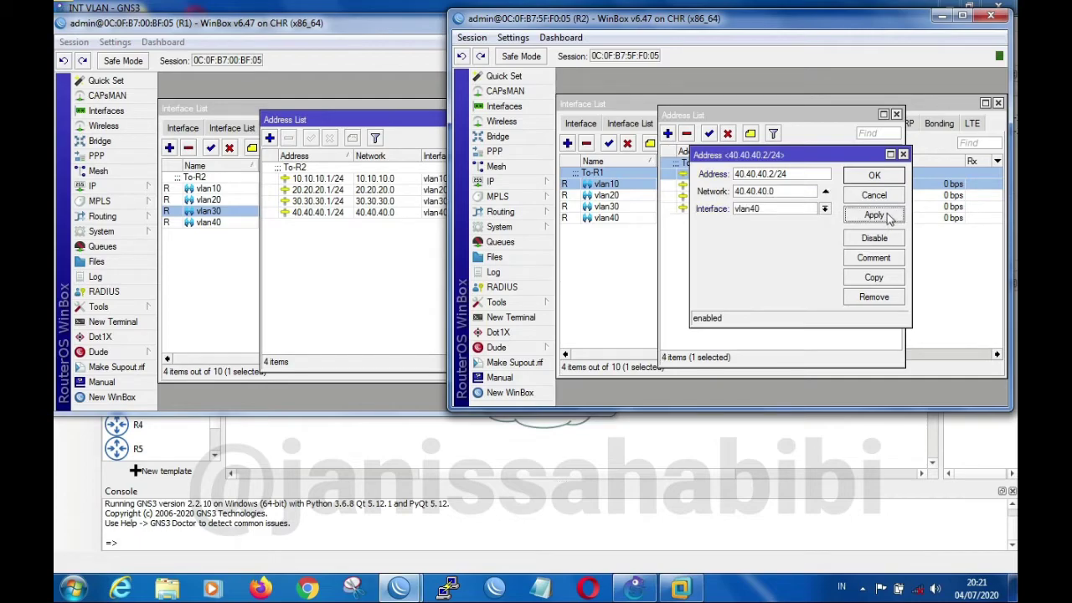
{"action": "left_click", "coordinate": [888, 176]}
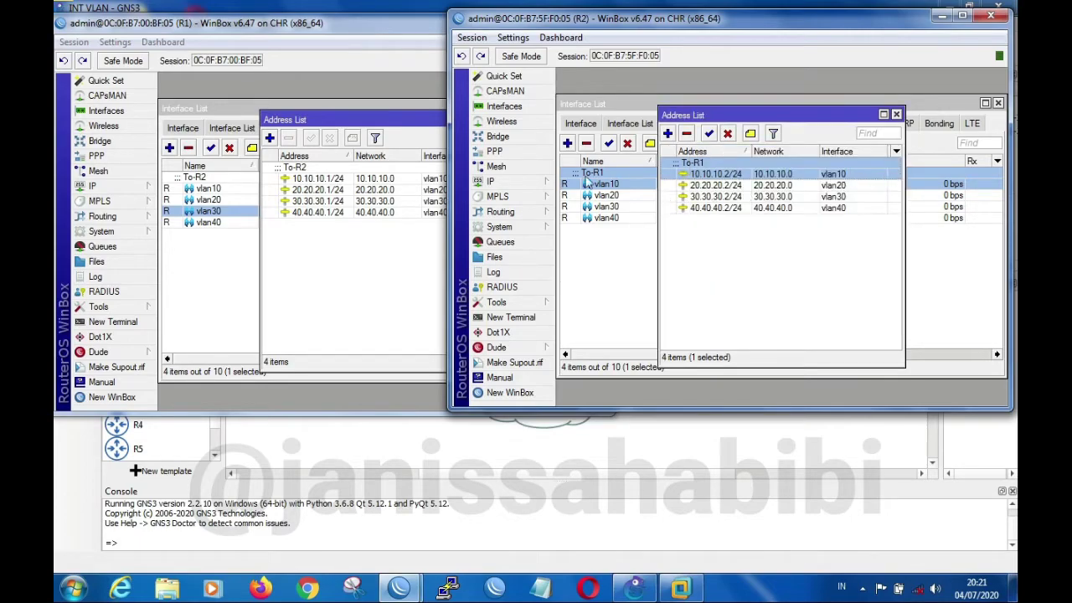
Examine R2's IP neighbor list for the vlan10 to vlan40 entries and the details of the ether1 neighbor
{"action": "left_click", "coordinate": [540, 188]}
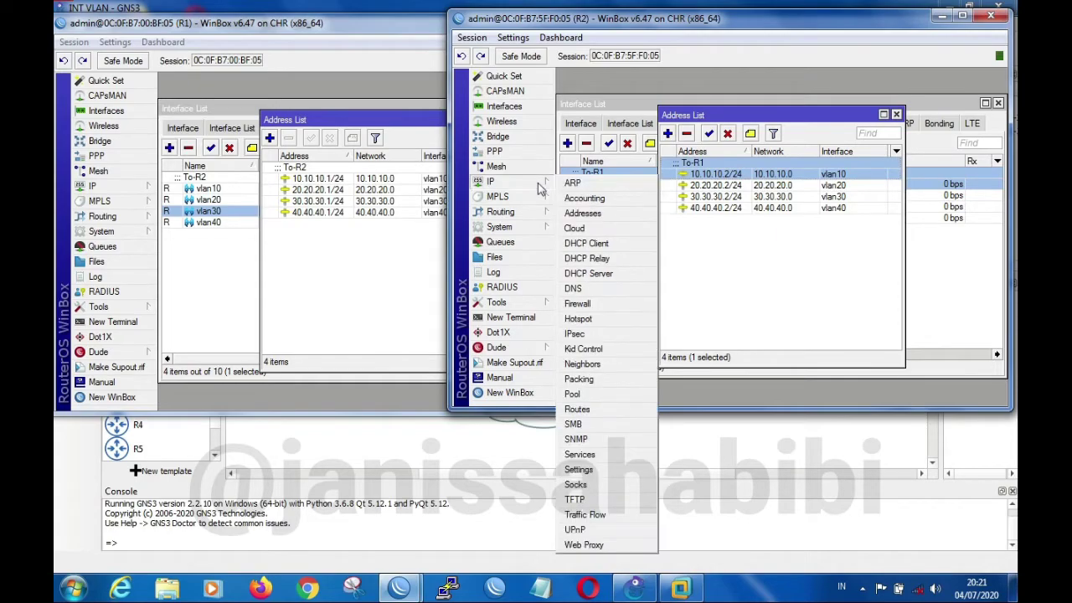
{"action": "left_click", "coordinate": [583, 363]}
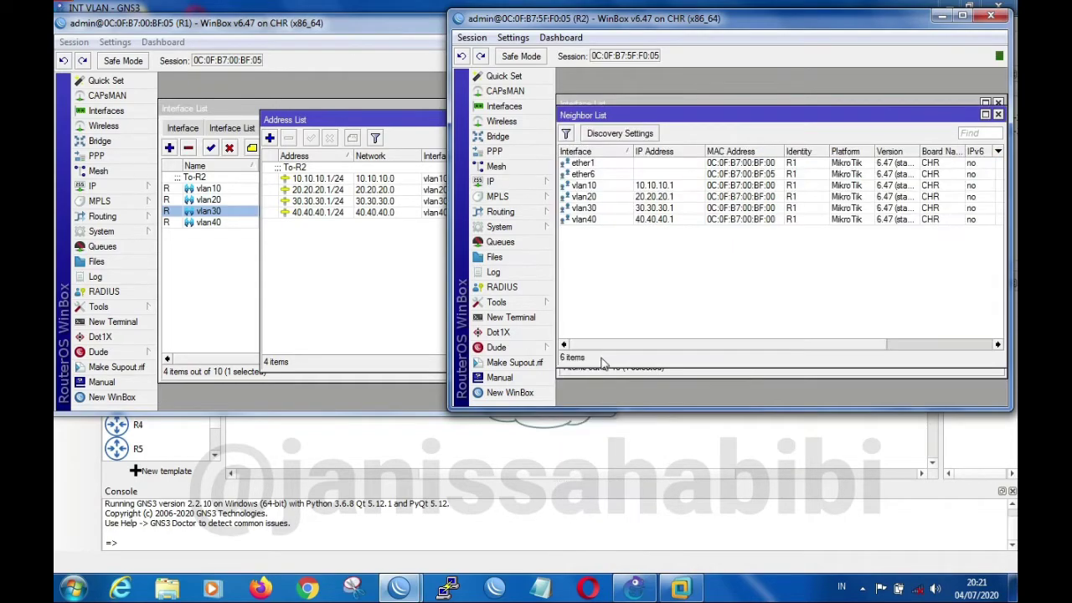
{"action": "left_click", "coordinate": [618, 186]}
{"action": "left_click", "coordinate": [613, 197]}
{"action": "left_click", "coordinate": [612, 209]}
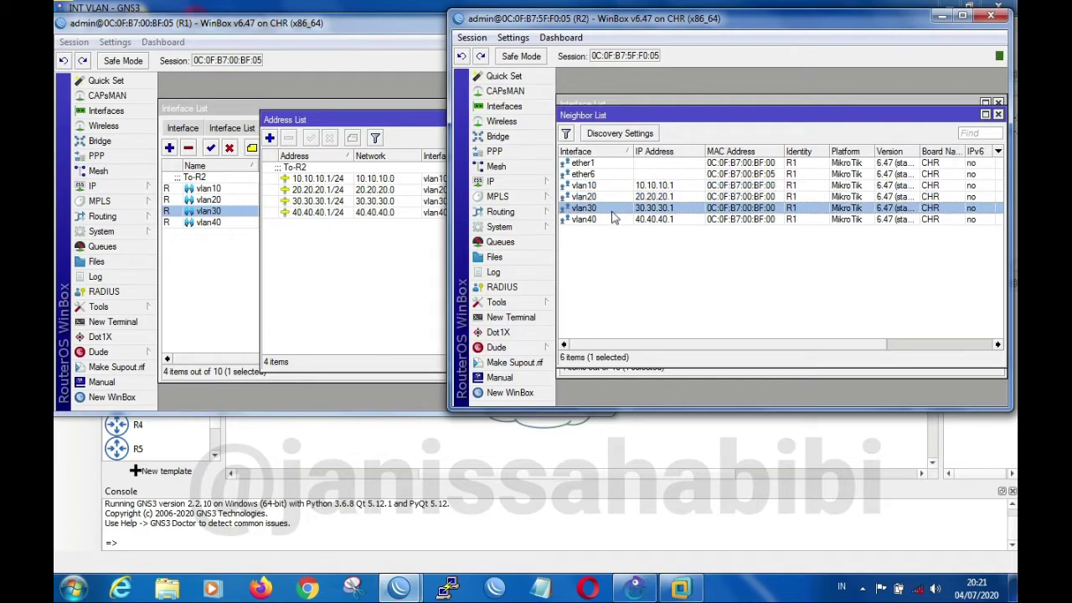
{"action": "double_click", "coordinate": [612, 209]}
{"action": "left_click", "coordinate": [614, 206]}
{"action": "left_click", "coordinate": [612, 197]}
{"action": "left_click", "coordinate": [613, 208]}
{"action": "left_click", "coordinate": [614, 220]}
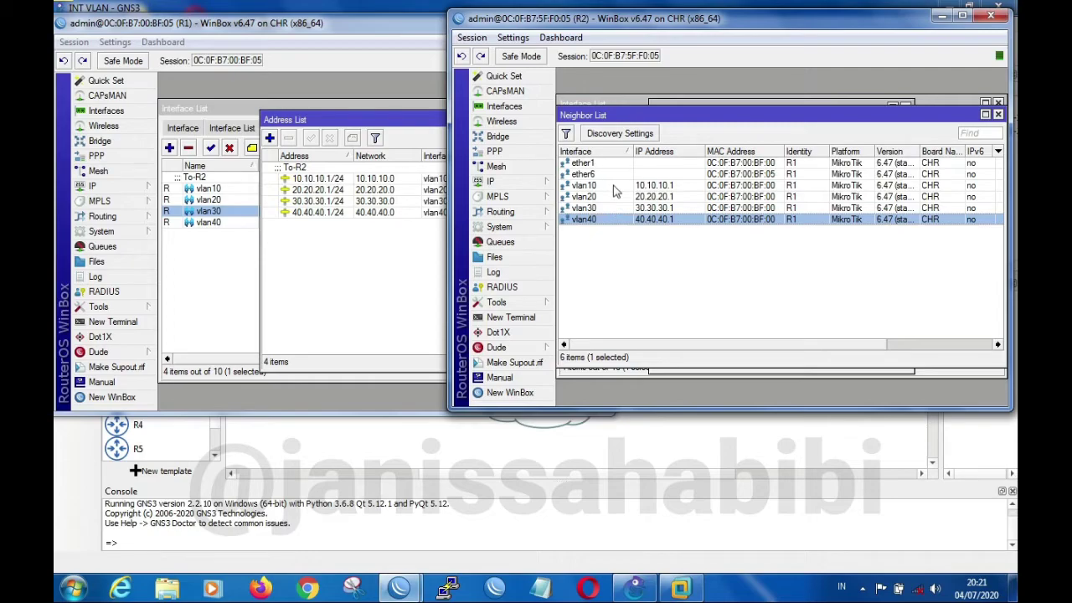
{"action": "left_click", "coordinate": [616, 185]}
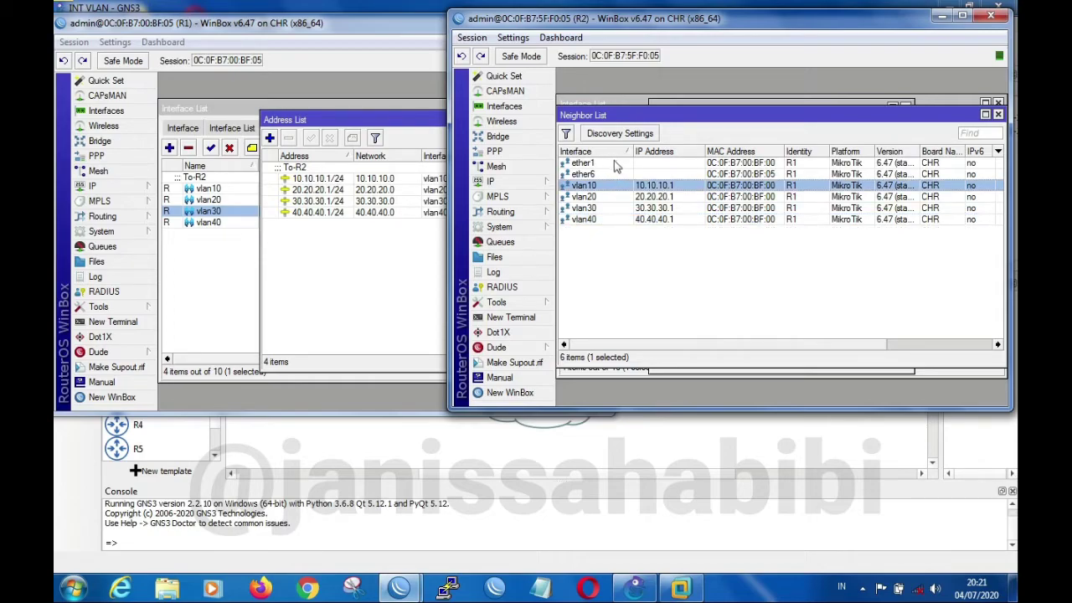
{"action": "double_click", "coordinate": [613, 164]}
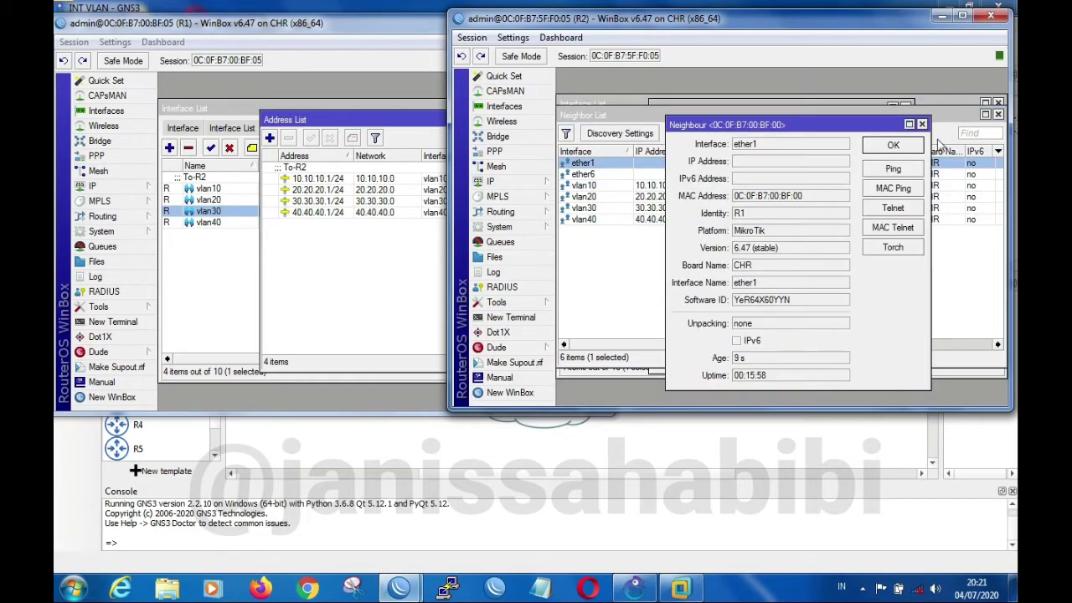
{"action": "left_click", "coordinate": [922, 124]}
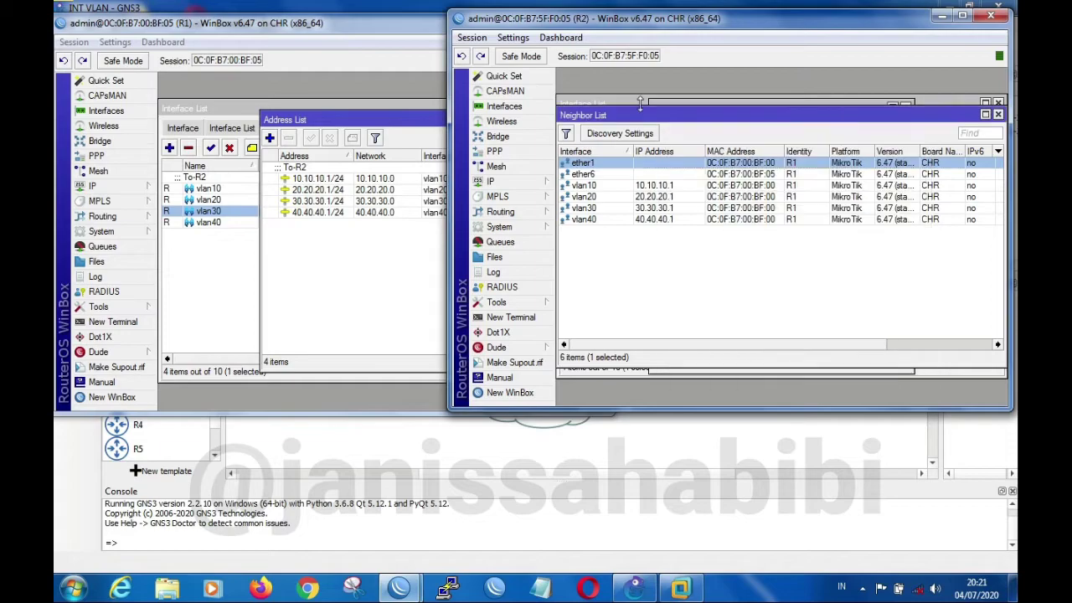
Show the full list of R2's interfaces and check the VLANs beneath ether1
{"action": "left_click", "coordinate": [519, 108]}
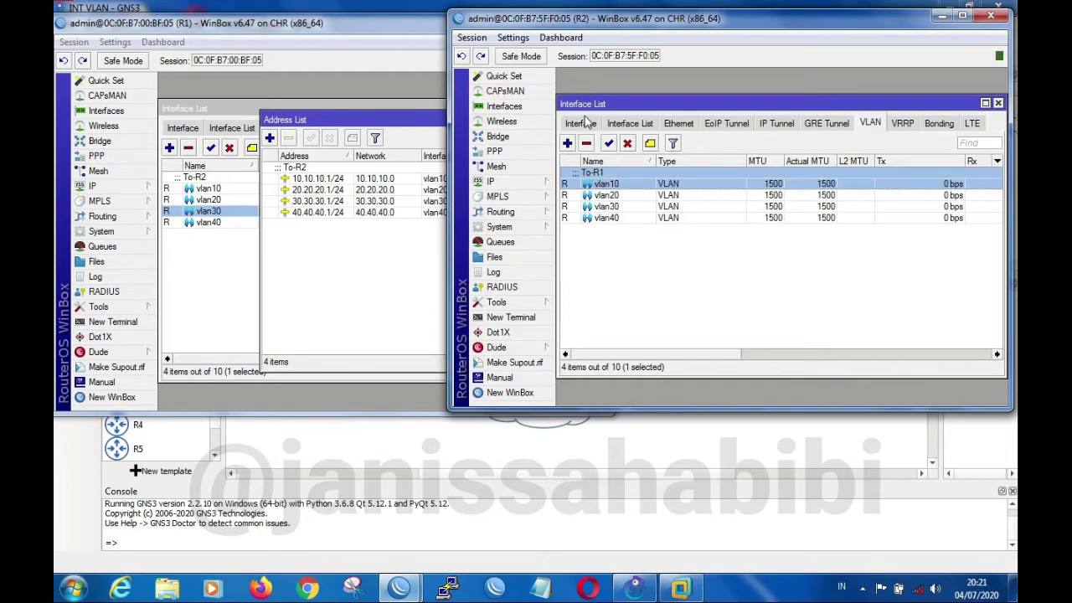
{"action": "left_click", "coordinate": [586, 121]}
{"action": "left_click", "coordinate": [604, 173]}
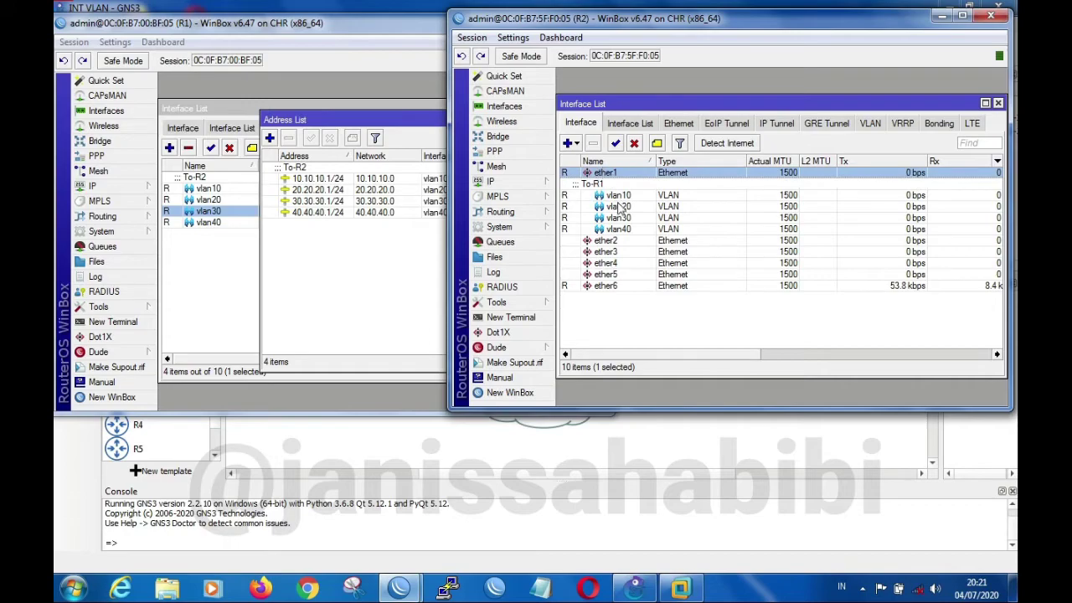
Check R2's VLAN interfaces beneath ether1, and review its IP neighbor list entries for vlan10 to vlan40
{"action": "left_click", "coordinate": [620, 207]}
{"action": "left_click", "coordinate": [621, 218]}
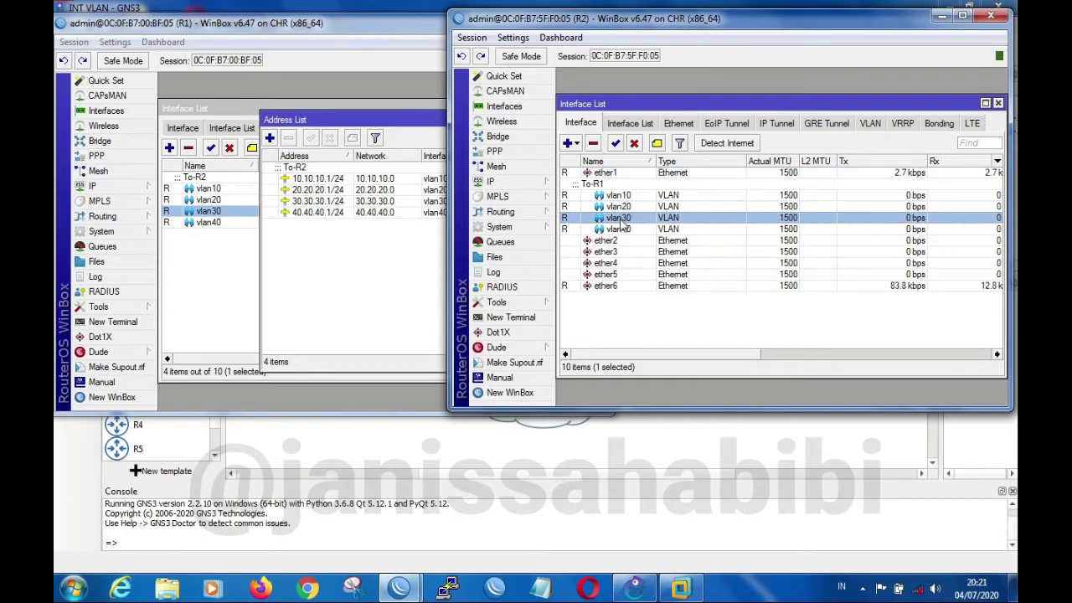
{"action": "left_click", "coordinate": [623, 195]}
{"action": "left_click", "coordinate": [527, 188]}
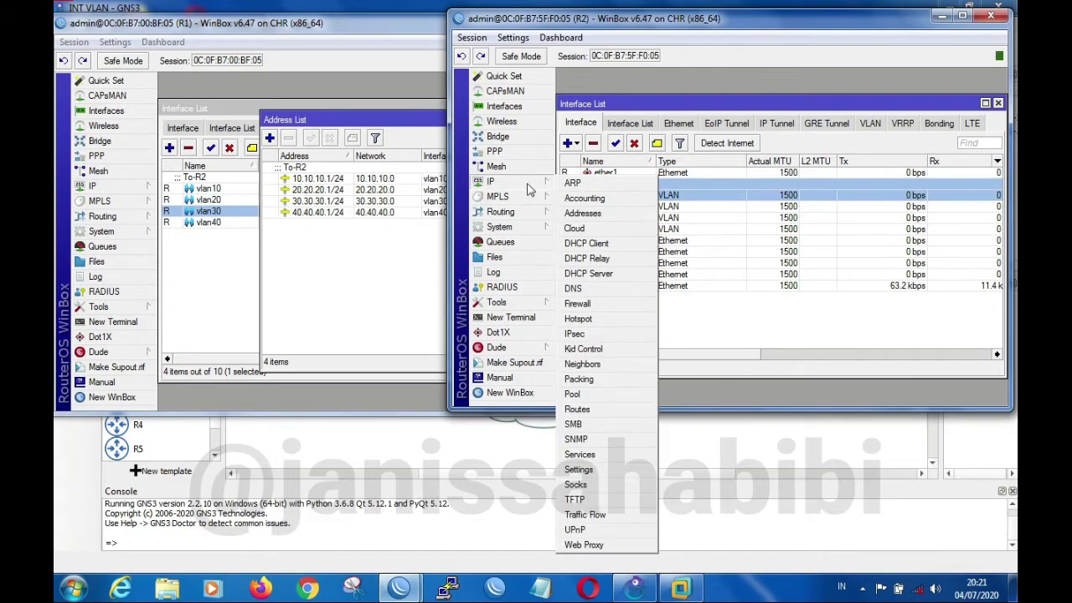
{"action": "left_click", "coordinate": [591, 366]}
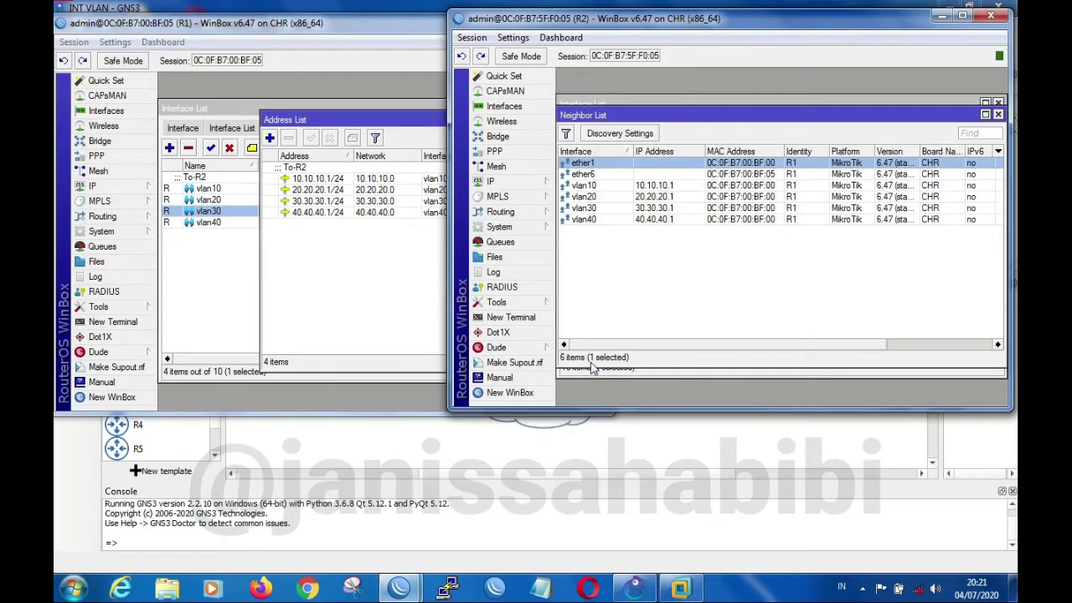
{"action": "left_click", "coordinate": [610, 186]}
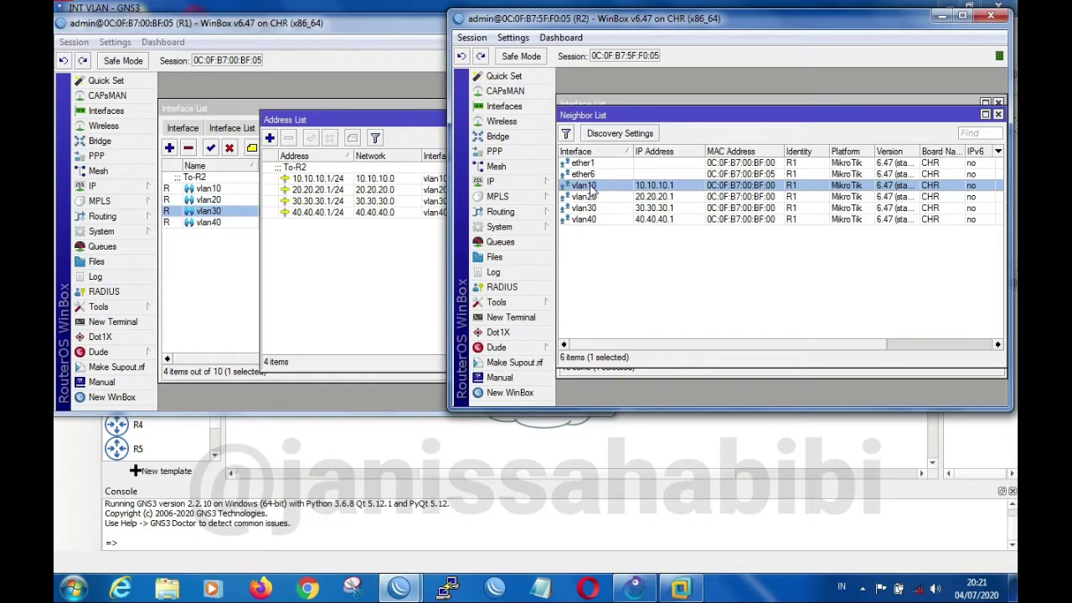
{"action": "left_click", "coordinate": [597, 197]}
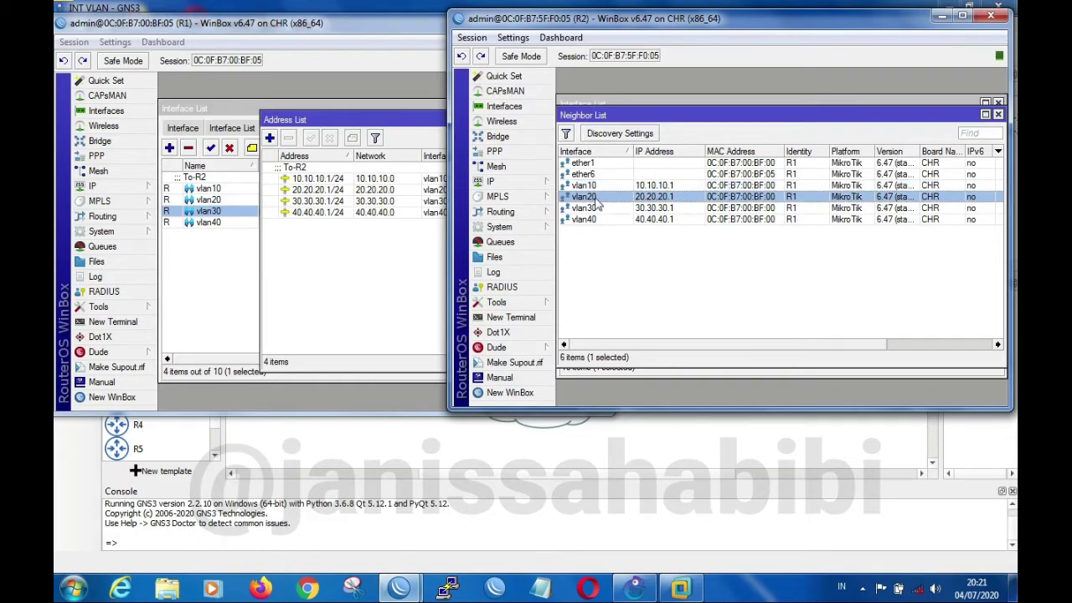
{"action": "left_click", "coordinate": [596, 211]}
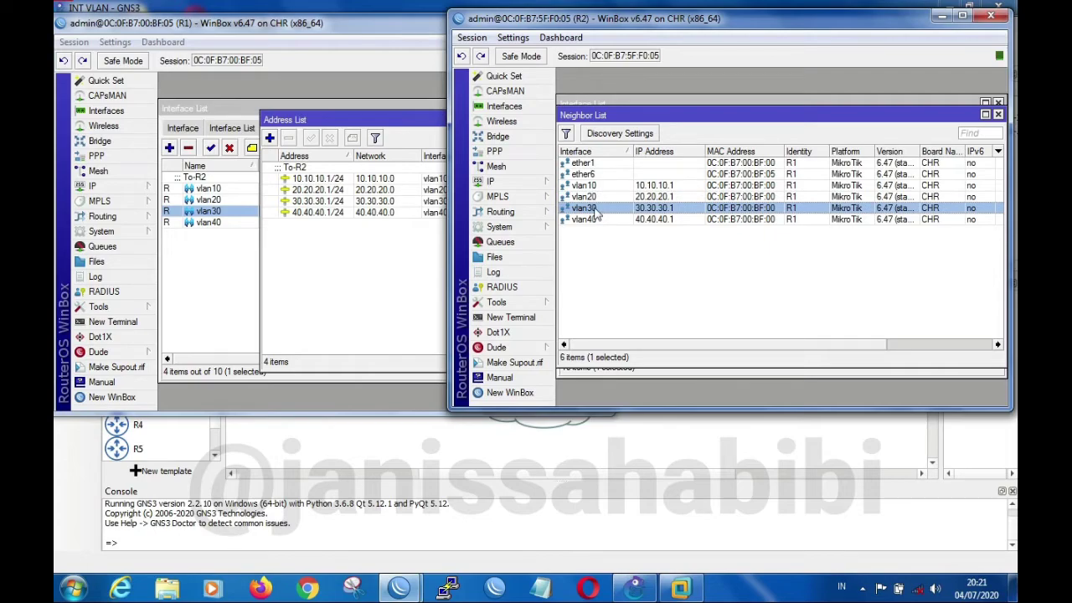
{"action": "left_click", "coordinate": [591, 220]}
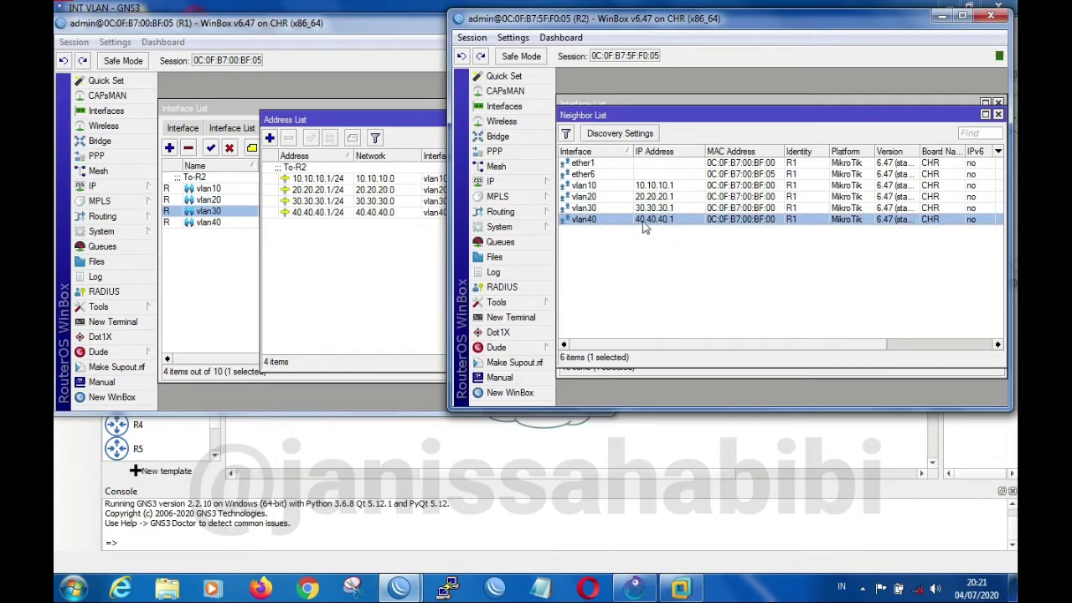
Ping R1 from R2's neighbor details at 40.40.40.1 over vlan40 and at 30.30.30.1 over vlan30
{"action": "double_click", "coordinate": [667, 219]}
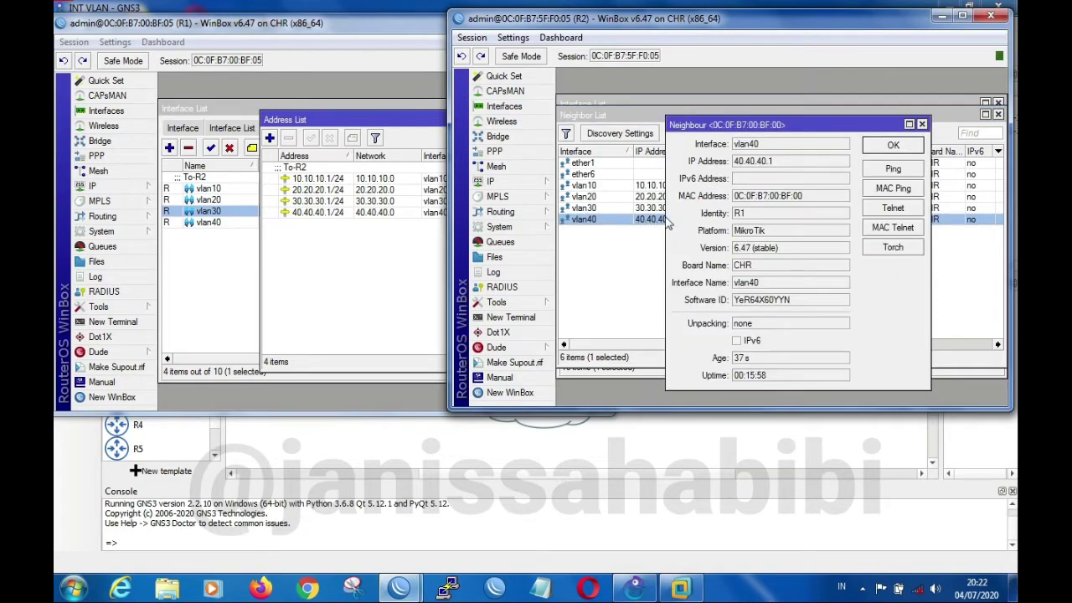
{"action": "left_click_drag", "start_coordinate": [854, 123], "coordinate": [915, 90]}
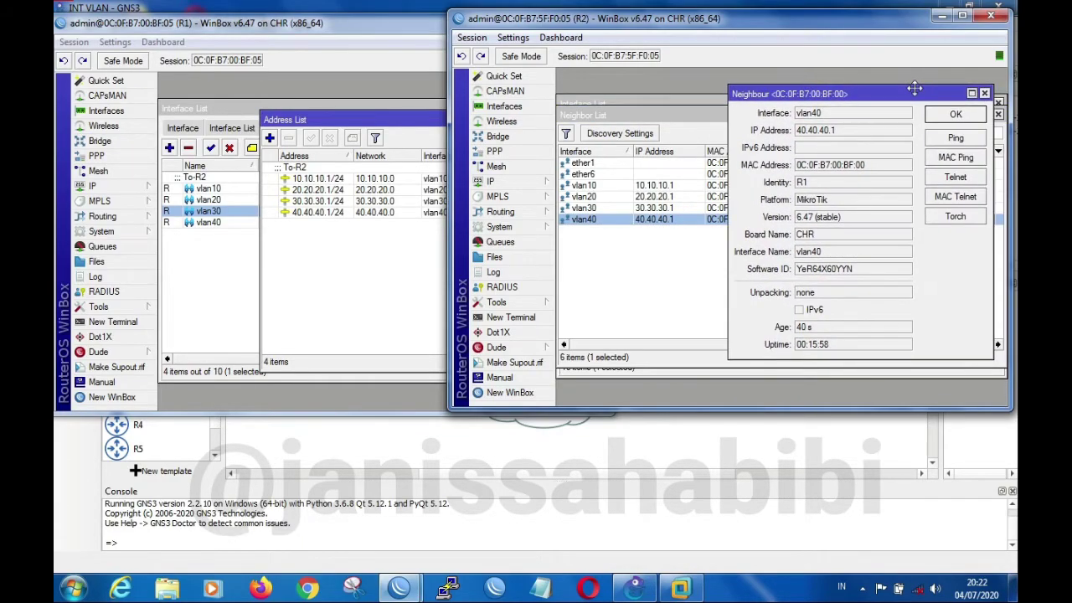
{"action": "left_click", "coordinate": [944, 142]}
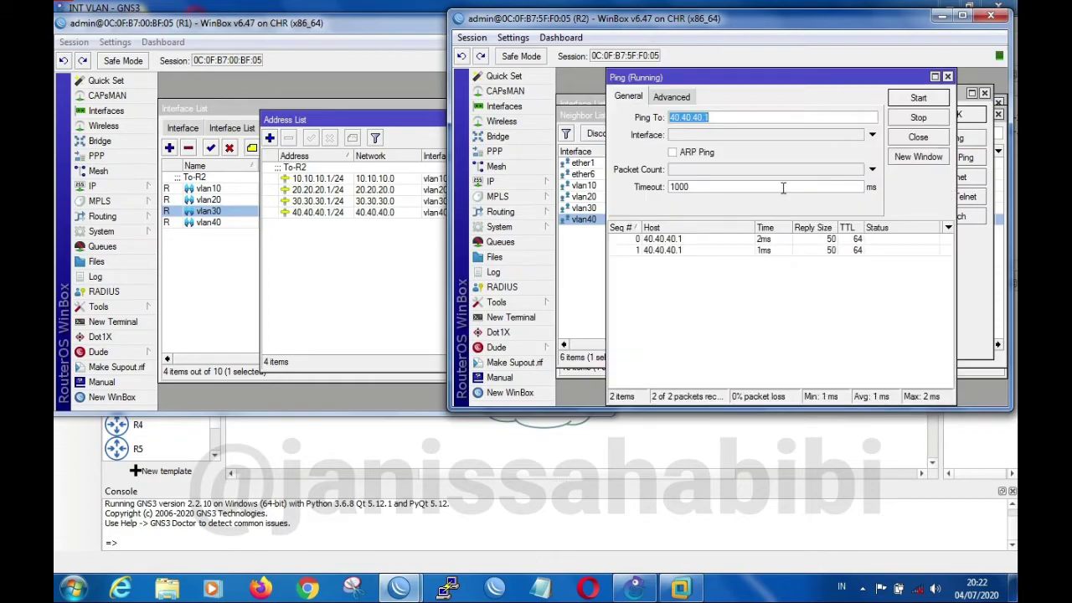
{"action": "left_click", "coordinate": [948, 76]}
{"action": "double_click", "coordinate": [612, 208]}
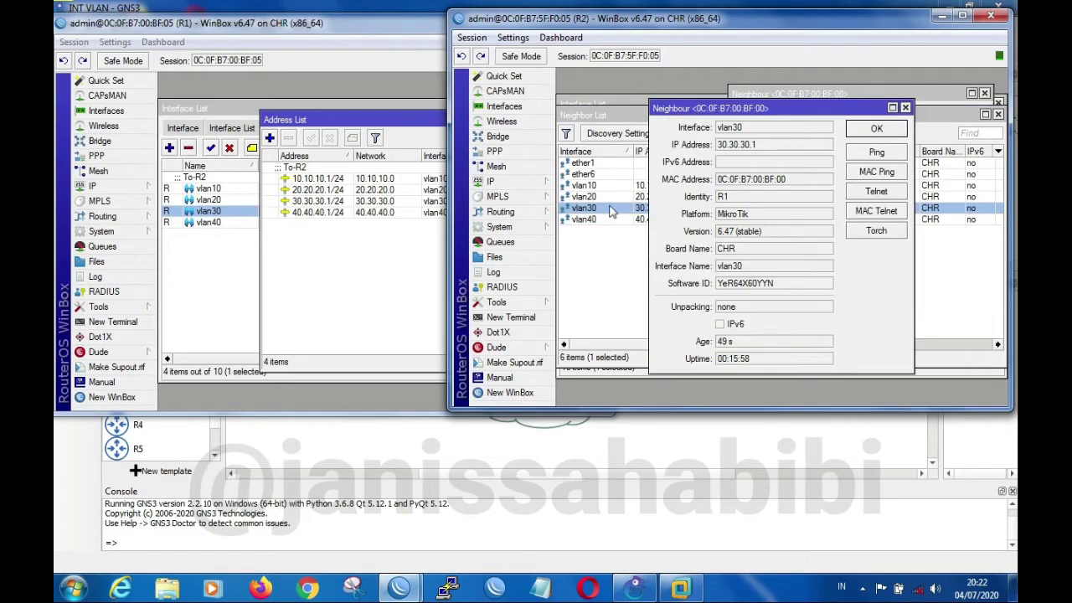
{"action": "left_click", "coordinate": [893, 154]}
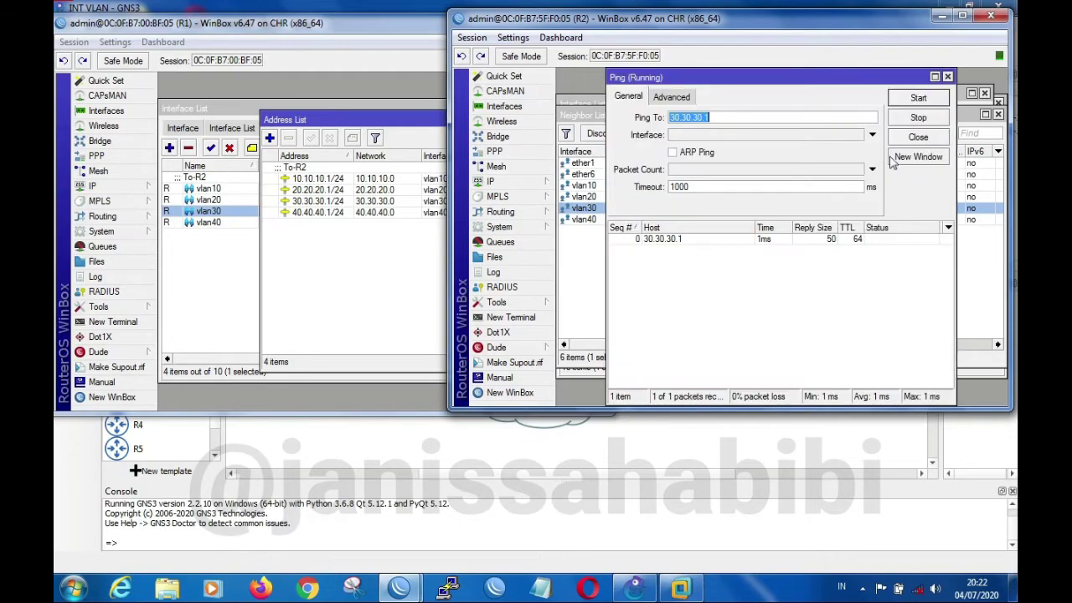
{"action": "left_click", "coordinate": [949, 77]}
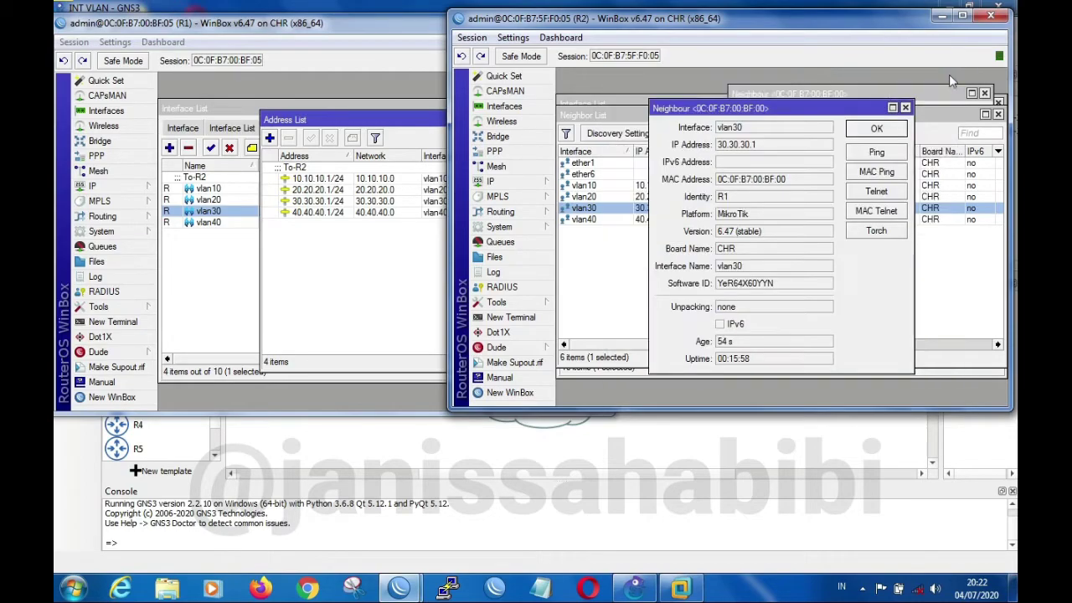
Ping R1 from R2's neighbor details at 20.20.20.1 over vlan20 and at 10.10.10.1 over vlan10
{"action": "left_click", "coordinate": [594, 198]}
{"action": "double_click", "coordinate": [595, 198]}
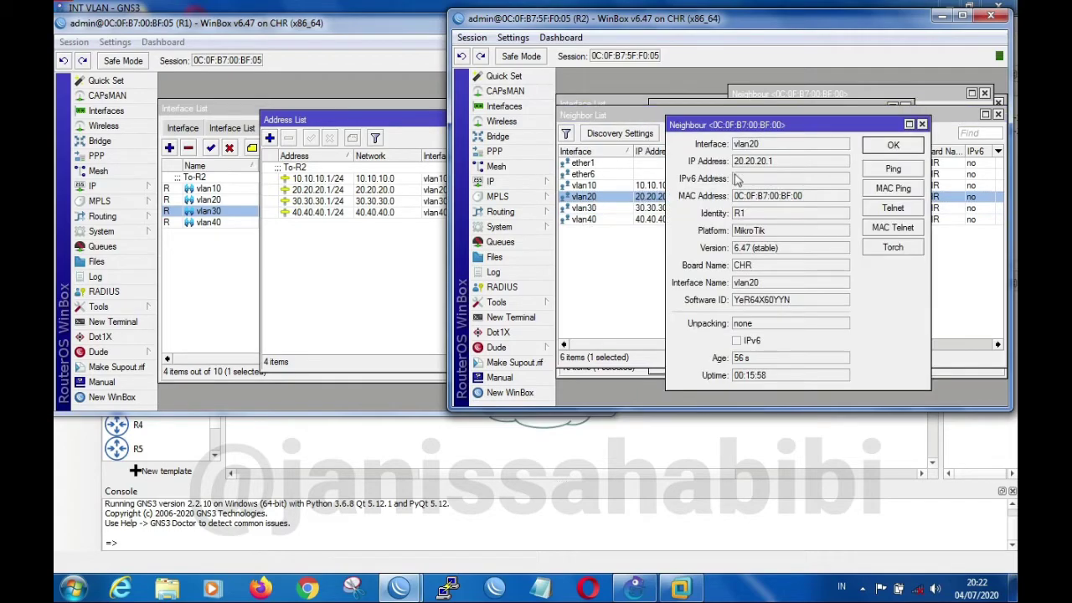
{"action": "left_click", "coordinate": [872, 171]}
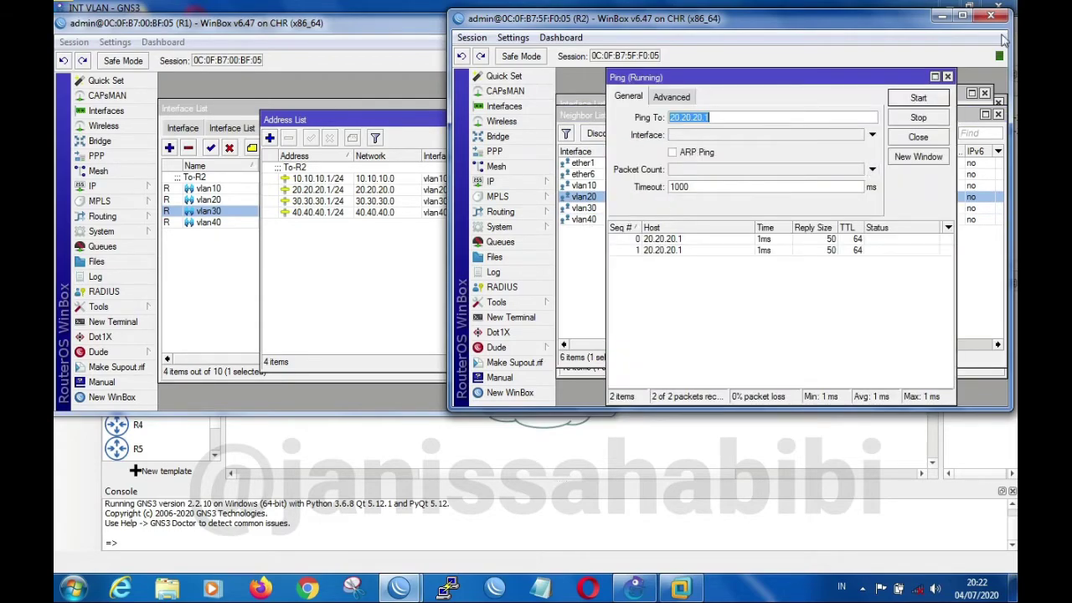
{"action": "left_click", "coordinate": [948, 77]}
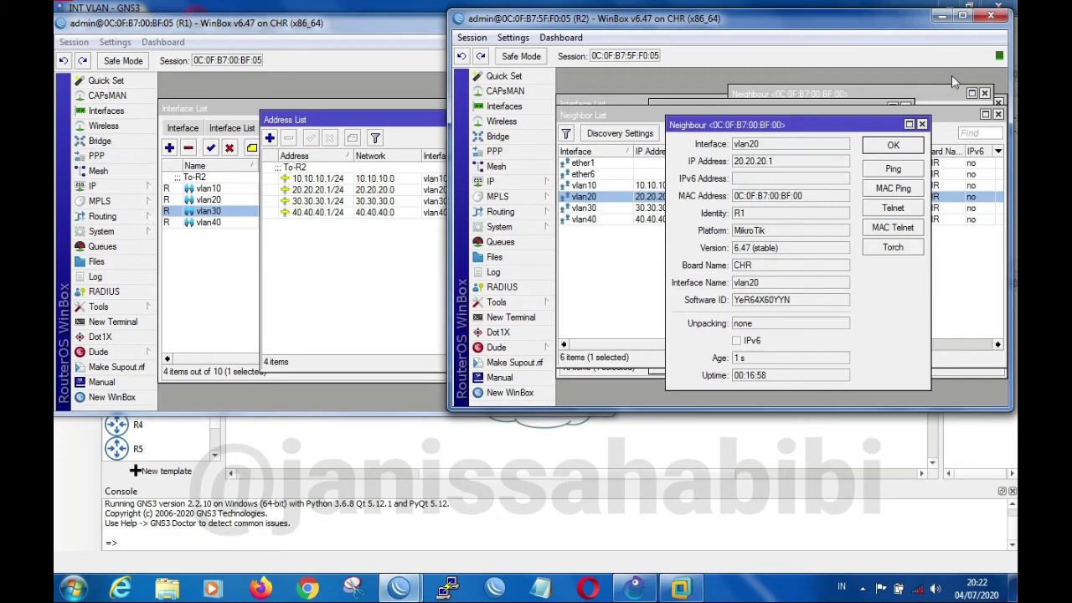
{"action": "double_click", "coordinate": [619, 186]}
{"action": "left_click", "coordinate": [898, 122]}
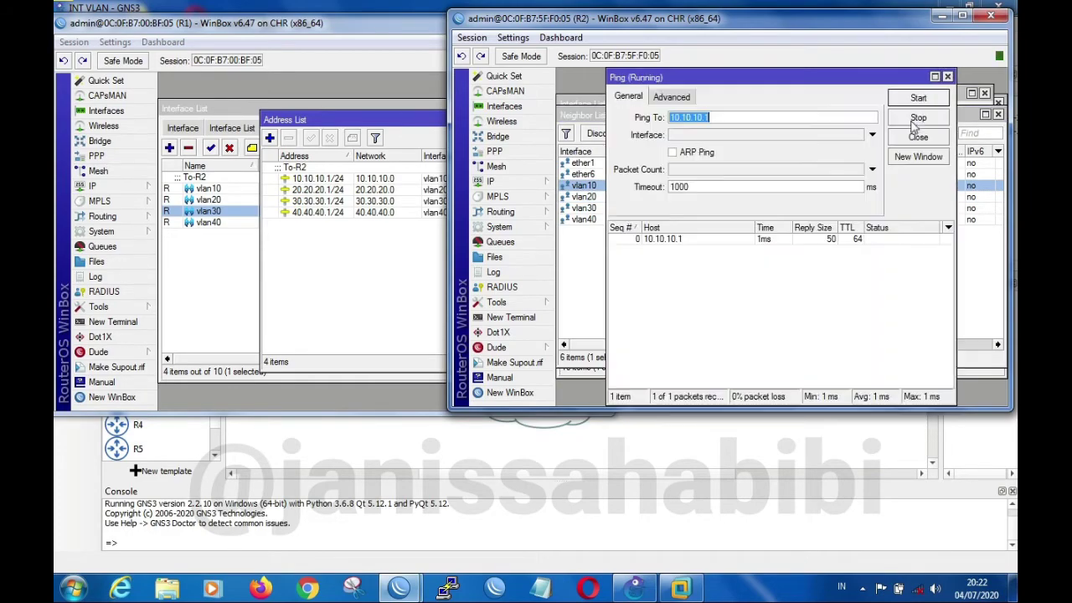
{"action": "left_click", "coordinate": [948, 77]}
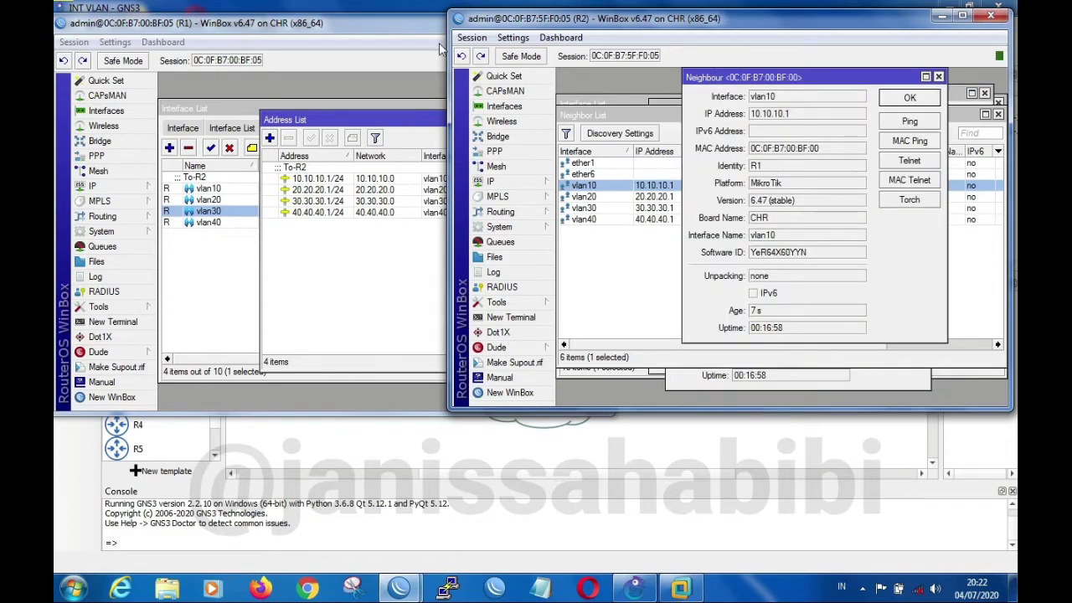
Switch to R1's session and check its IP neighbor list and its full list of interfaces
{"action": "left_click", "coordinate": [387, 34]}
{"action": "left_click", "coordinate": [132, 186]}
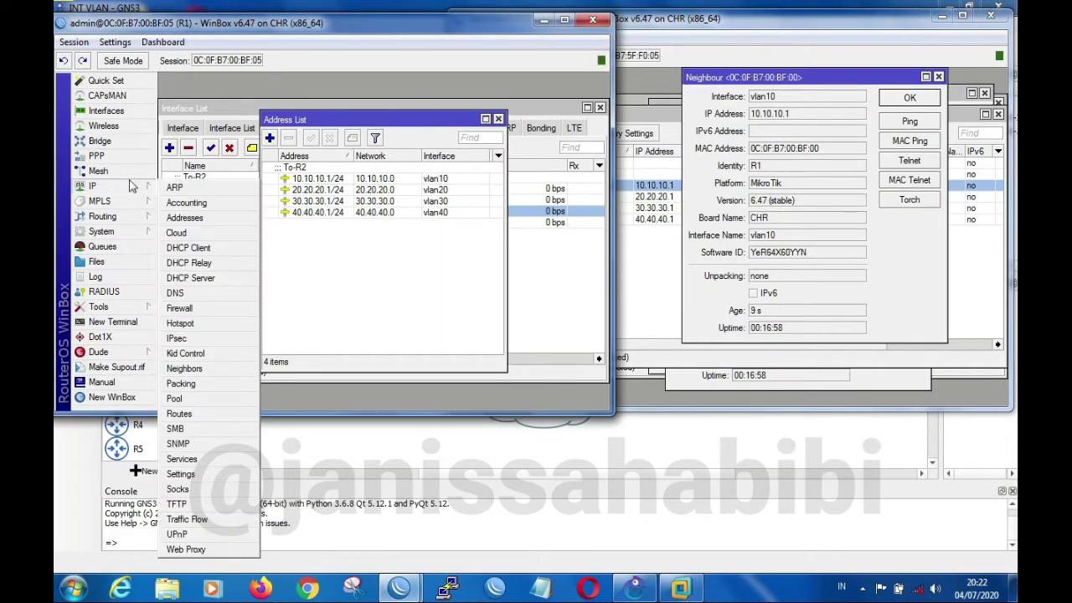
{"action": "left_click", "coordinate": [207, 370]}
{"action": "left_click", "coordinate": [293, 196]}
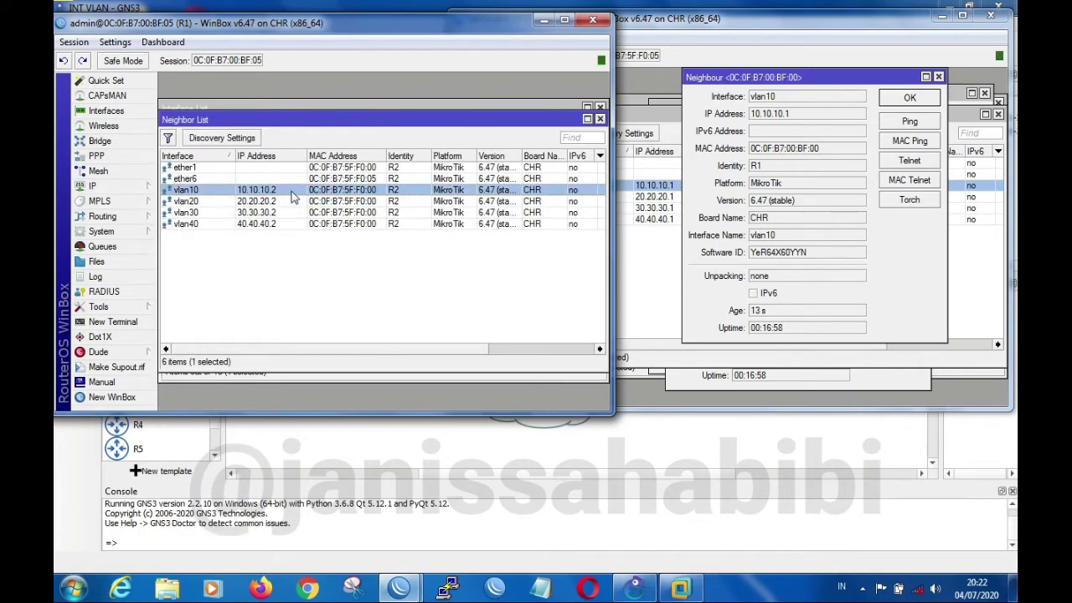
{"action": "left_click", "coordinate": [216, 201]}
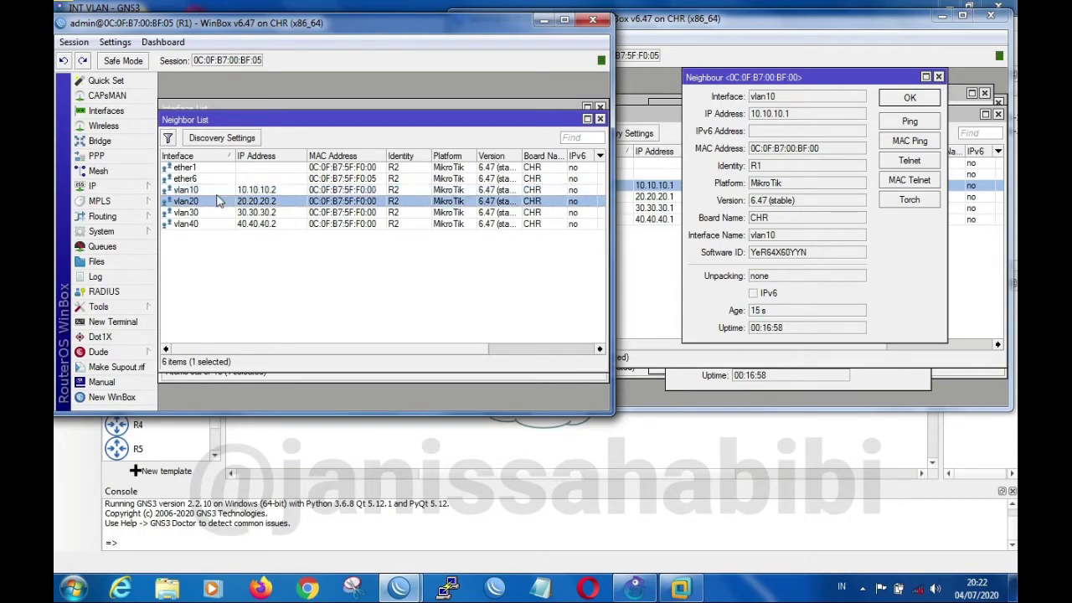
{"action": "left_click", "coordinate": [121, 111]}
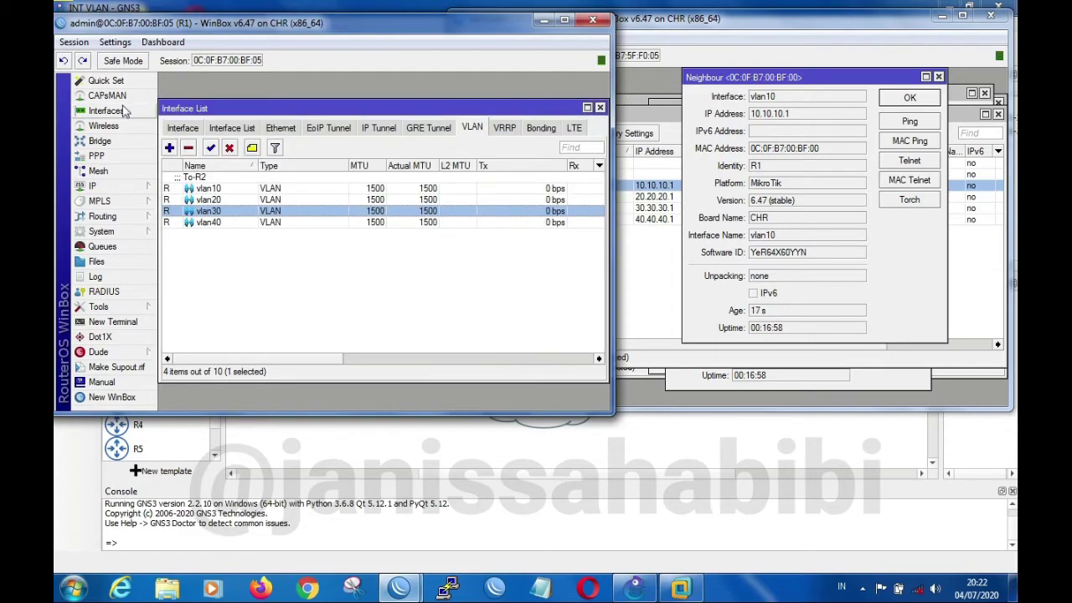
{"action": "left_click", "coordinate": [176, 128]}
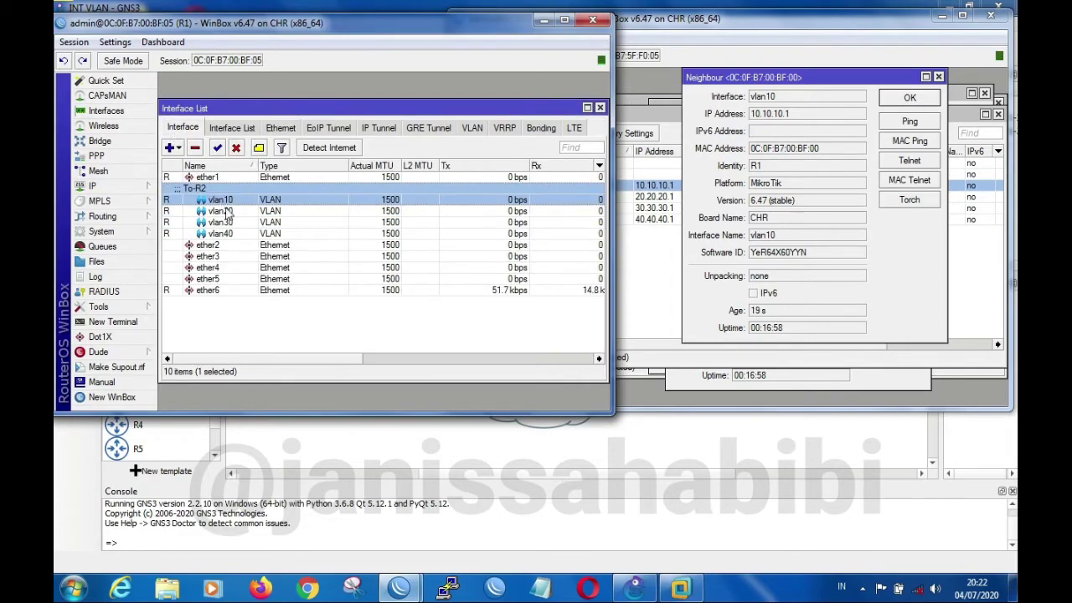
Sort R1's IP neighbor list by interface in descending order and examine the vlan10 to vlan40 entries
{"action": "left_click", "coordinate": [134, 186]}
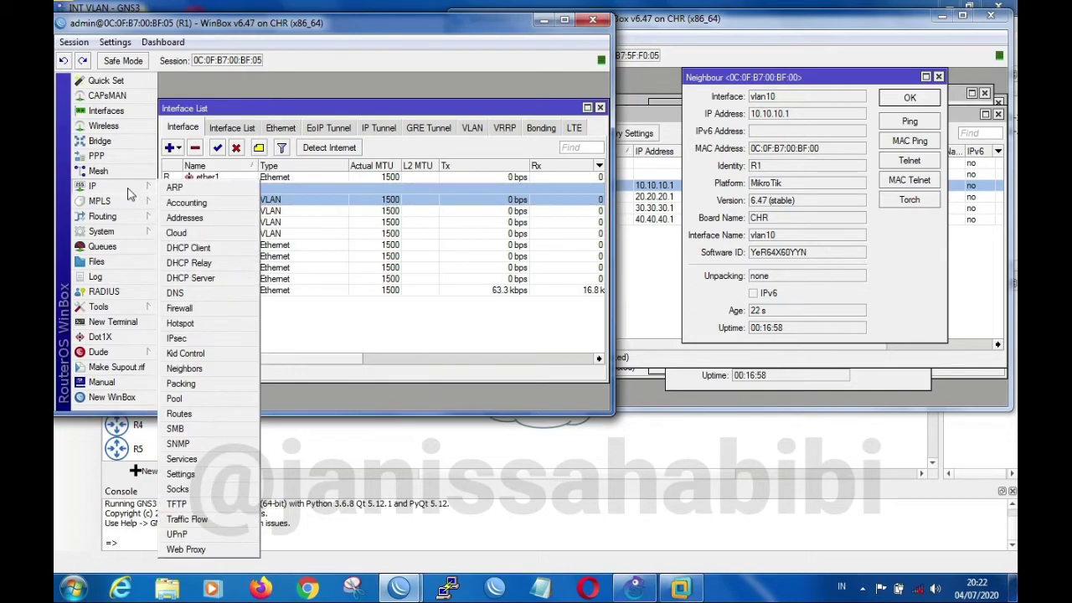
{"action": "left_click", "coordinate": [209, 370]}
{"action": "left_click", "coordinate": [199, 191]}
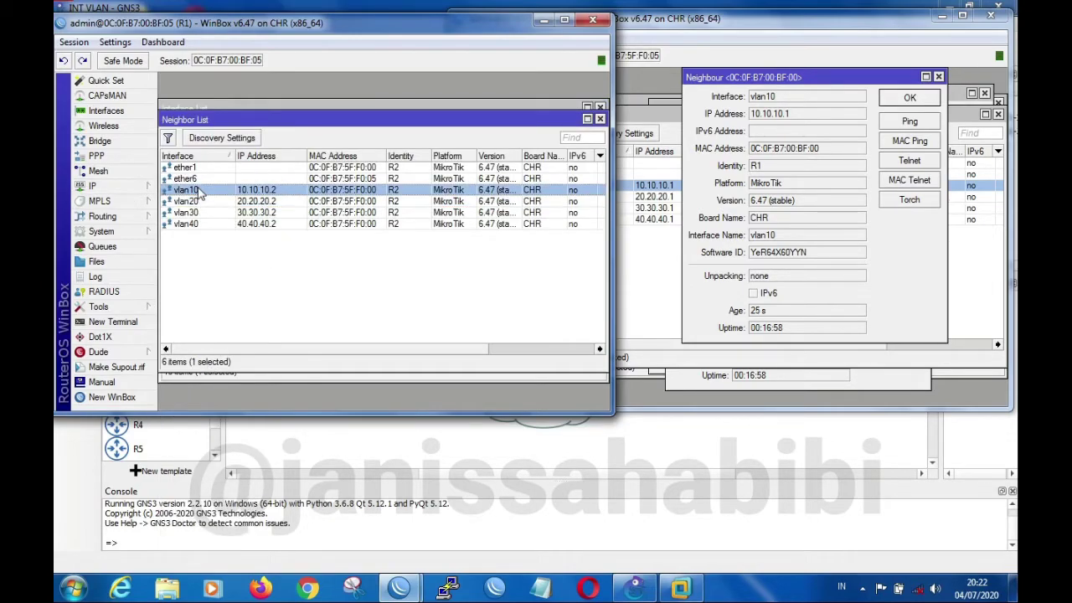
{"action": "left_click", "coordinate": [198, 157]}
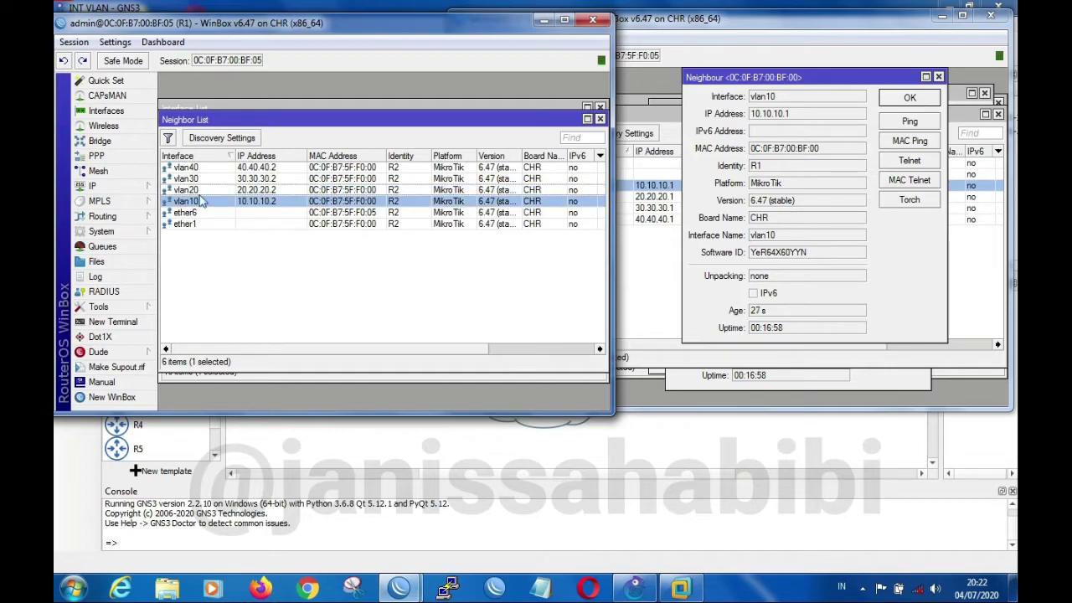
{"action": "left_click", "coordinate": [201, 190]}
{"action": "left_click", "coordinate": [201, 179]}
{"action": "left_click", "coordinate": [201, 203]}
{"action": "left_click", "coordinate": [202, 191]}
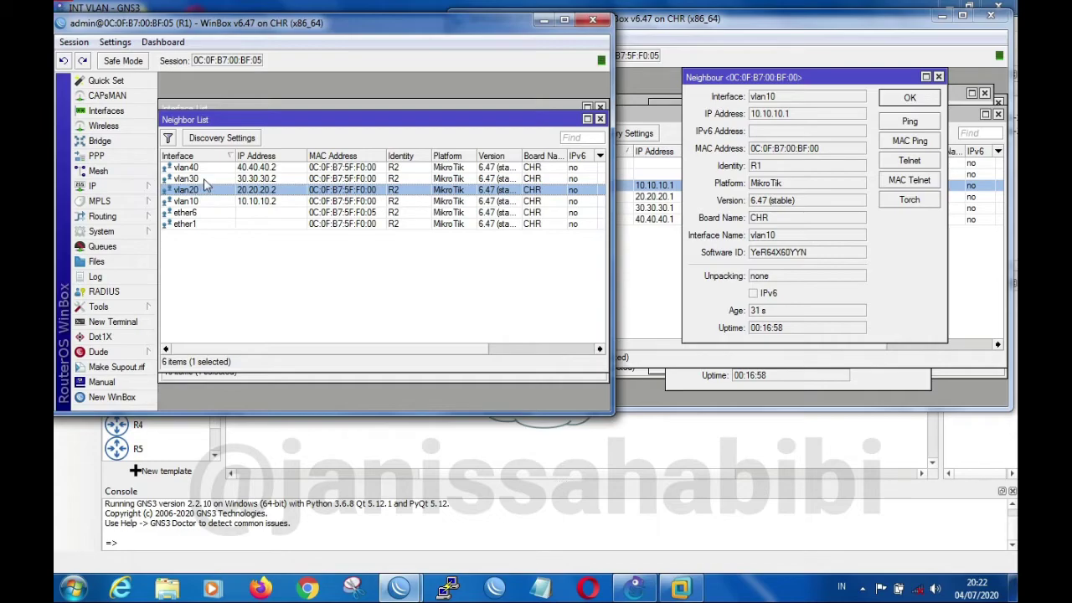
{"action": "left_click", "coordinate": [206, 180]}
{"action": "left_click", "coordinate": [207, 170]}
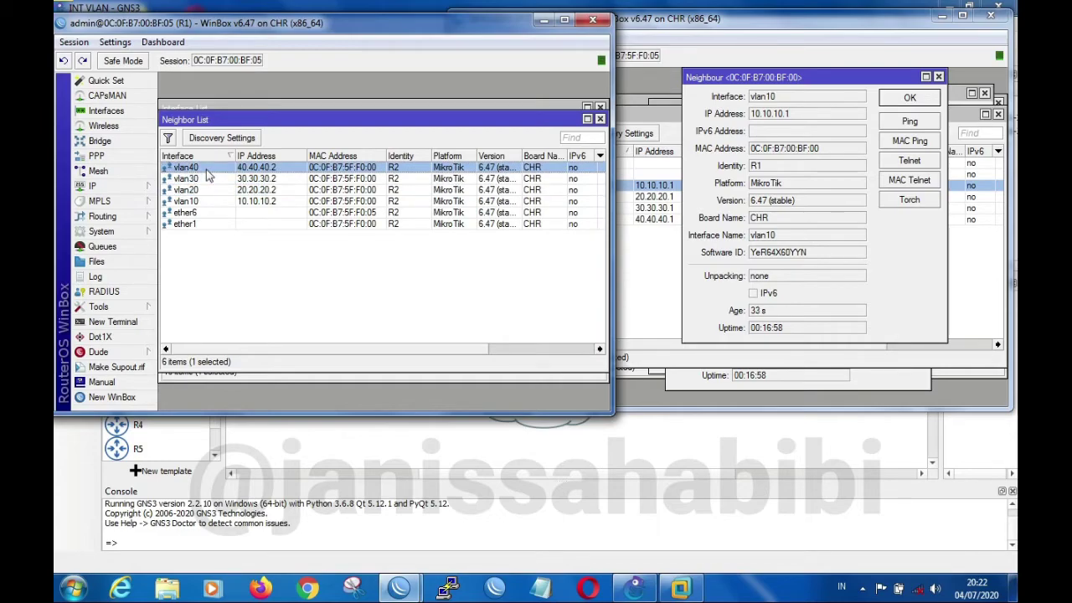
Ping R2 from R1's neighbor details at 40.40.40.2 over vlan40 and at 30.30.30.2 over vlan30
{"action": "double_click", "coordinate": [277, 168]}
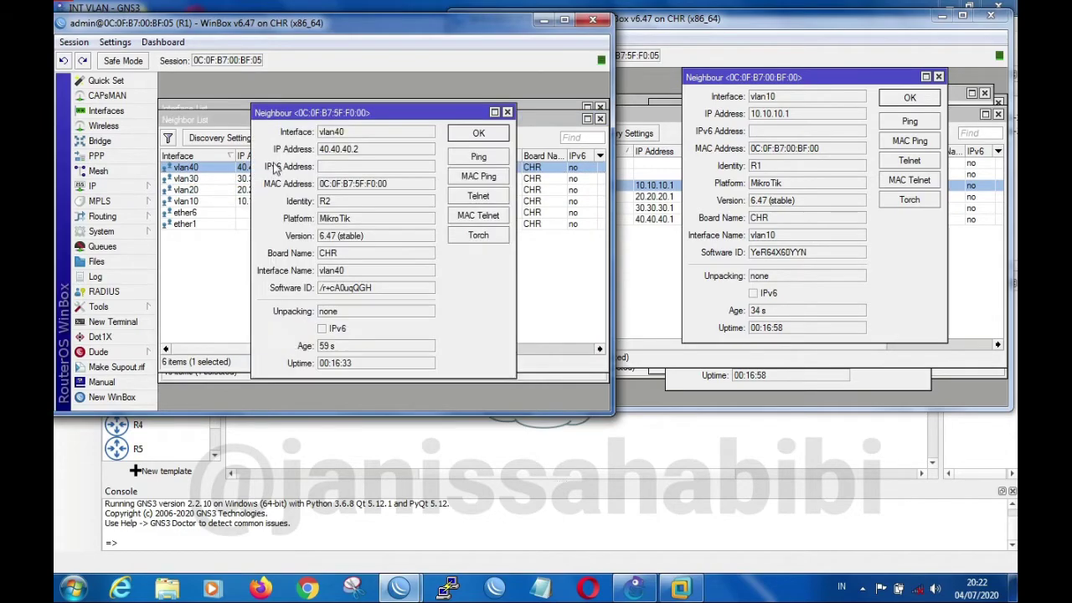
{"action": "left_click", "coordinate": [475, 157]}
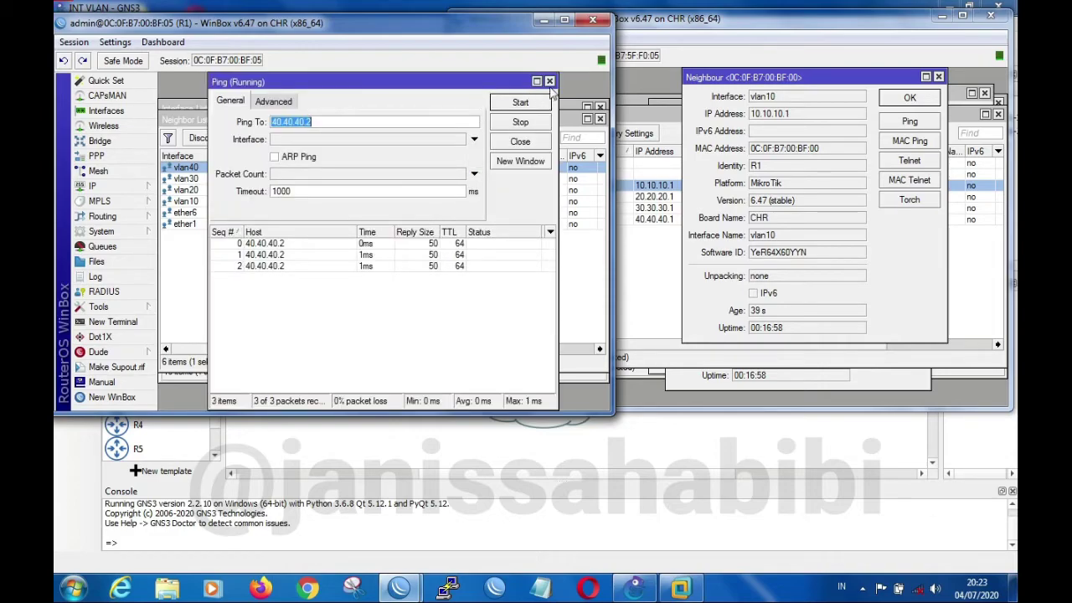
{"action": "left_click", "coordinate": [549, 81]}
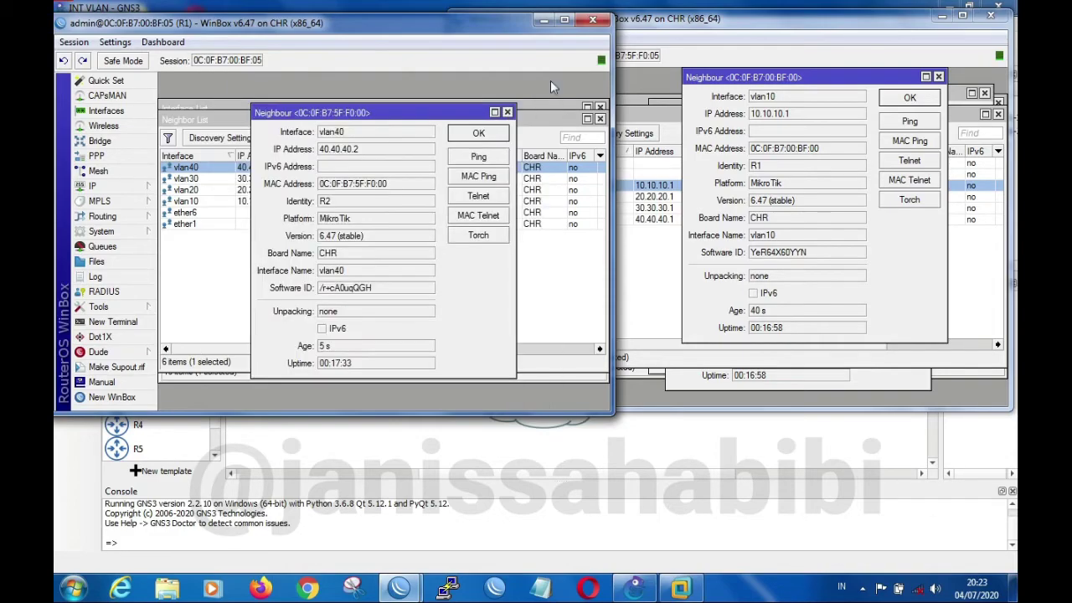
{"action": "double_click", "coordinate": [200, 180]}
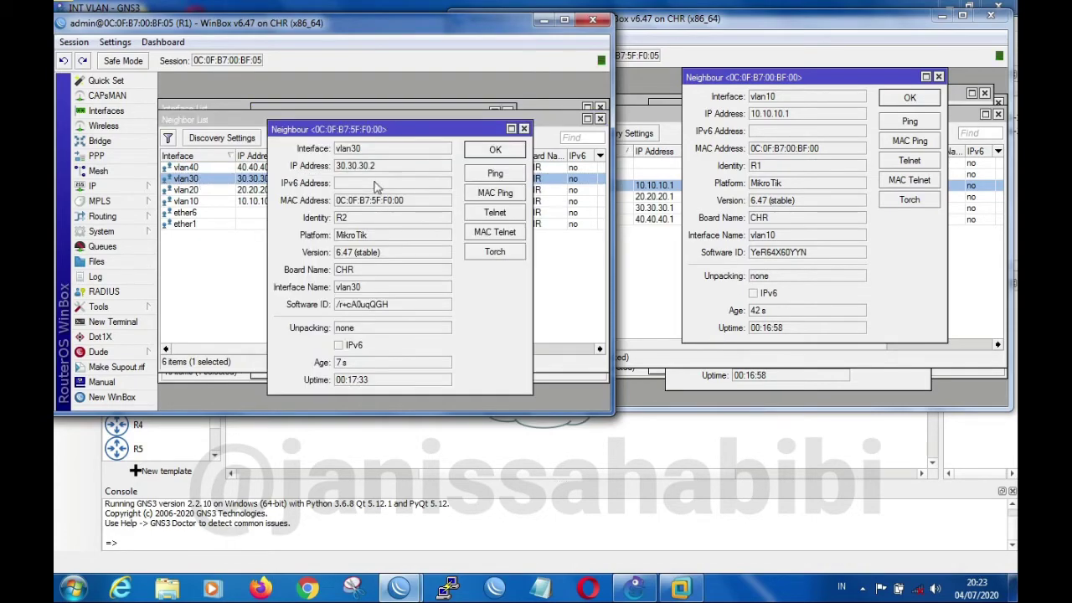
{"action": "left_click", "coordinate": [503, 175]}
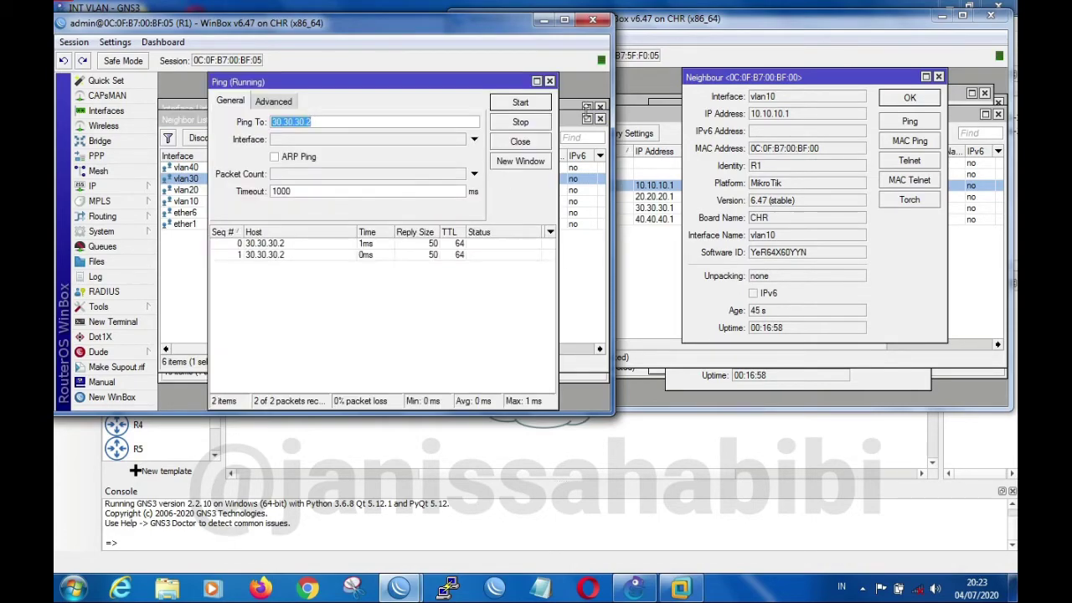
{"action": "left_click", "coordinate": [550, 81]}
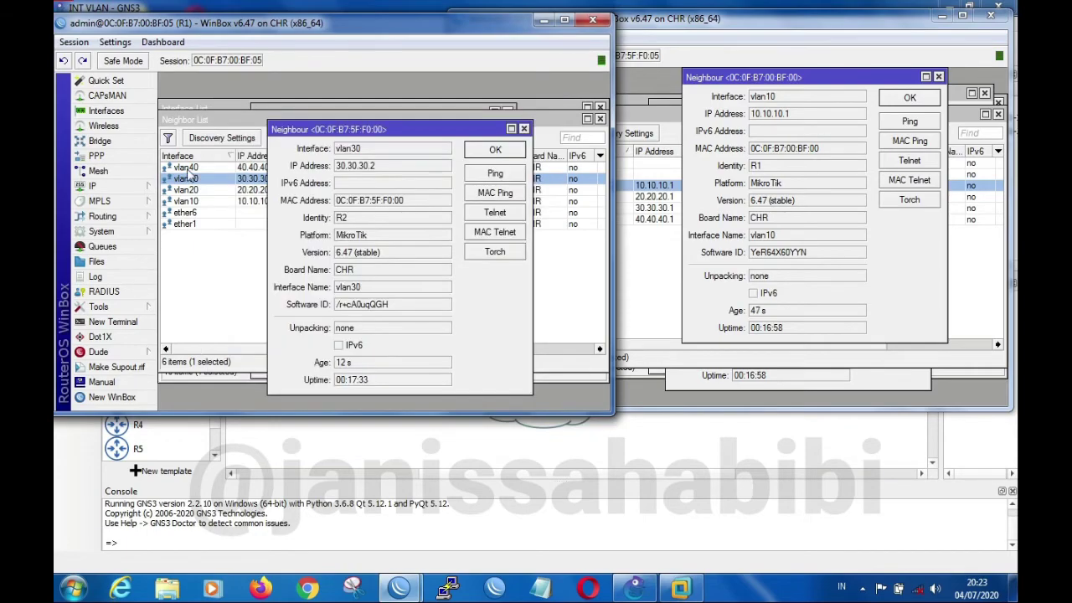
Ping R2 from R1's neighbor details at 20.20.20.2 over vlan20 and at 10.10.10.2 over vlan10
{"action": "double_click", "coordinate": [193, 190]}
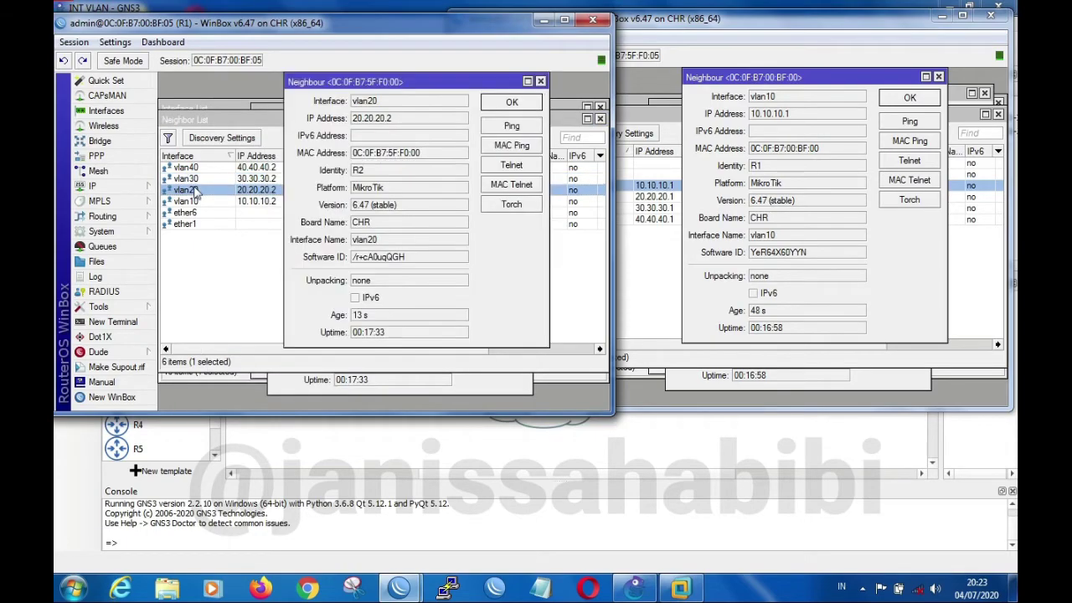
{"action": "left_click", "coordinate": [506, 125]}
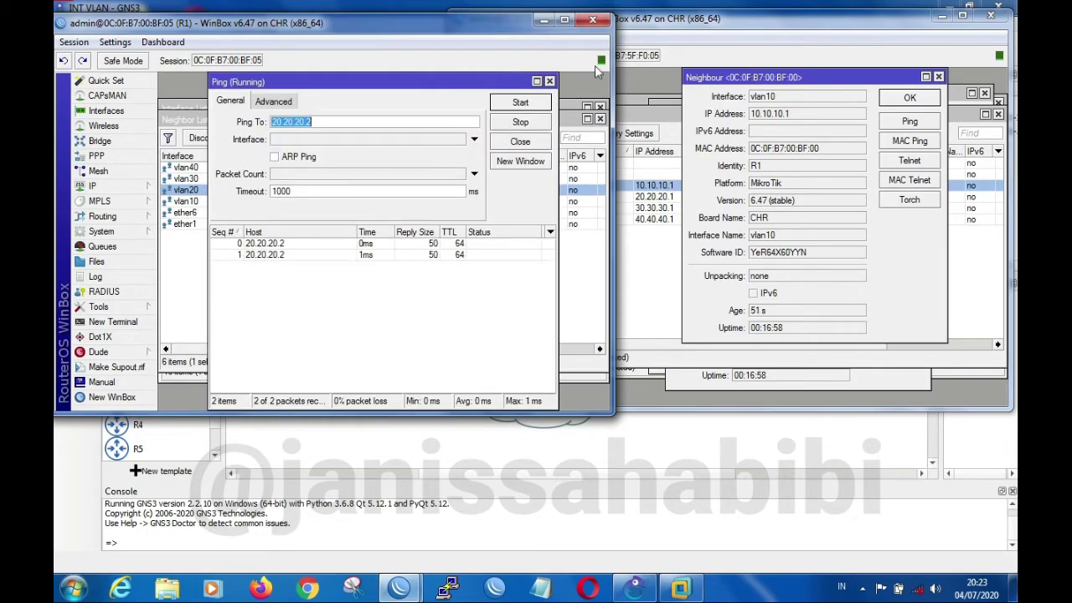
{"action": "left_click", "coordinate": [549, 81]}
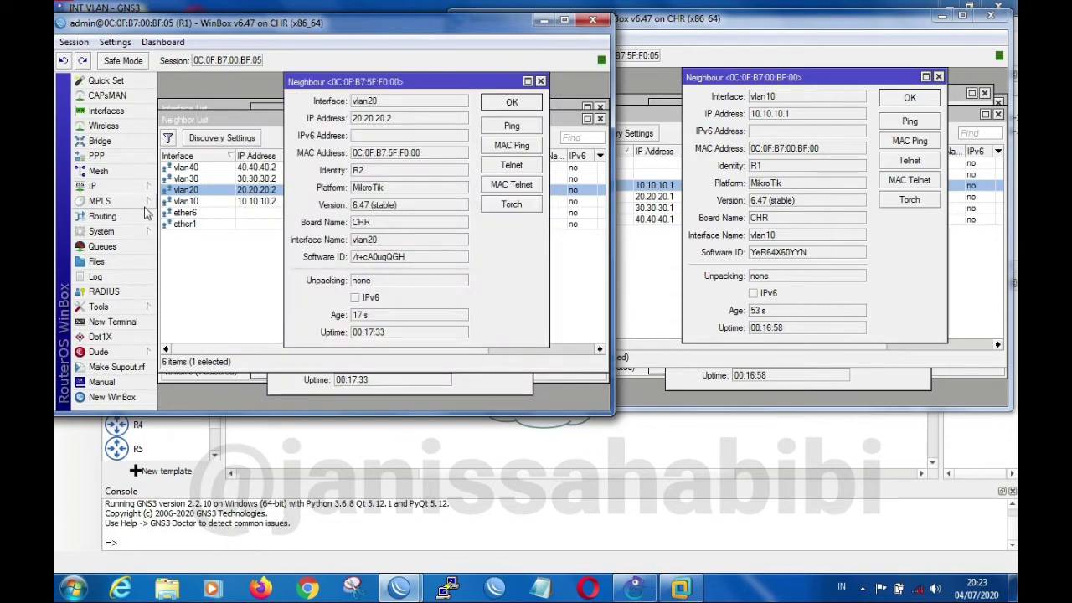
{"action": "double_click", "coordinate": [186, 202]}
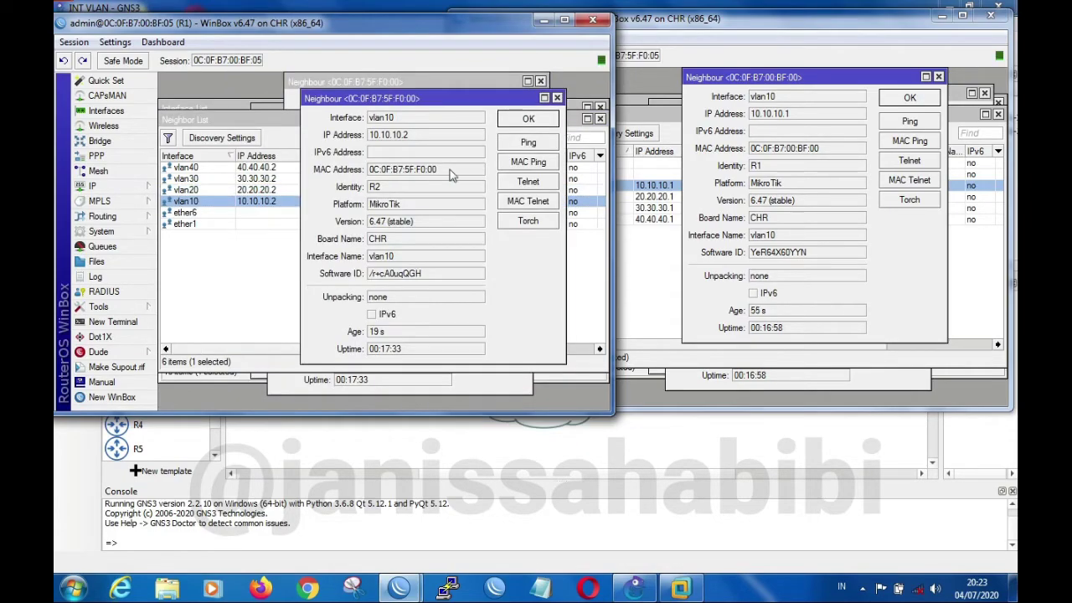
{"action": "left_click", "coordinate": [543, 146]}
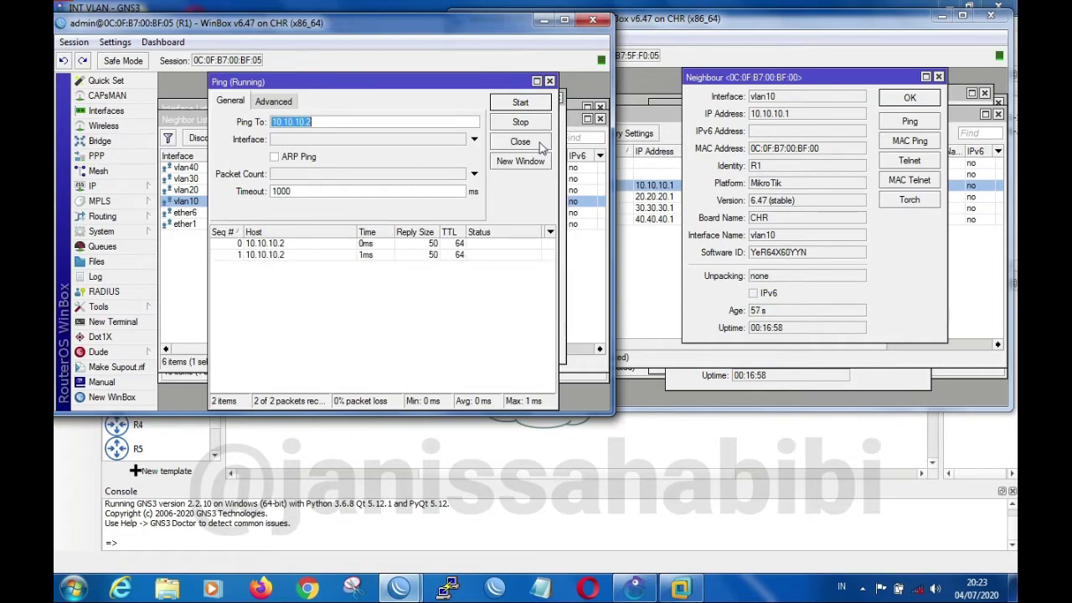
{"action": "left_click", "coordinate": [550, 82]}
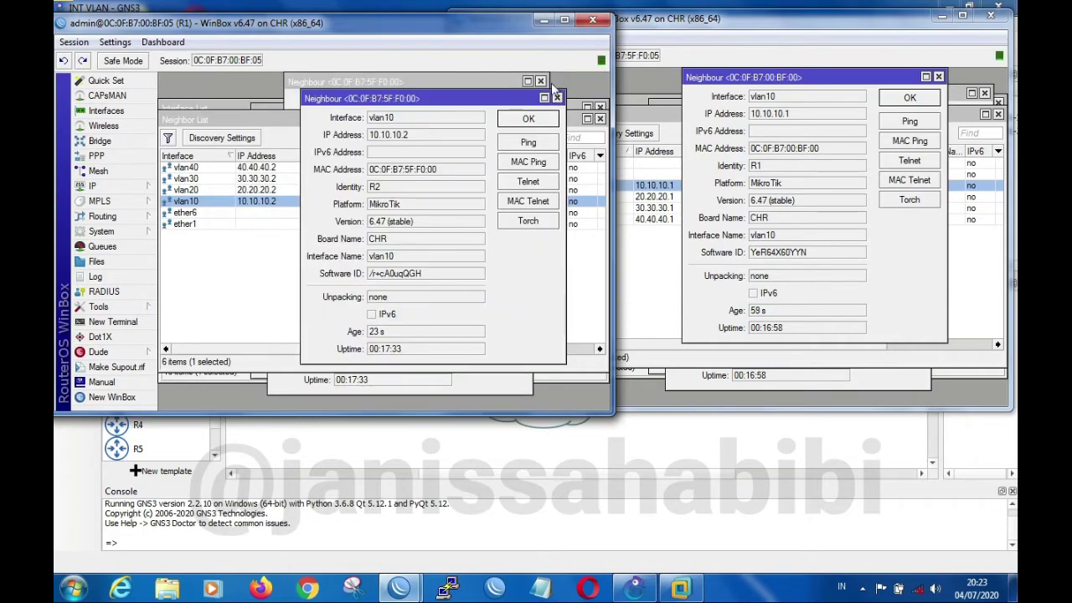
Close all neighbor details, the neighbor list, the interface list and the address list in R1's session
{"action": "left_click", "coordinate": [562, 94]}
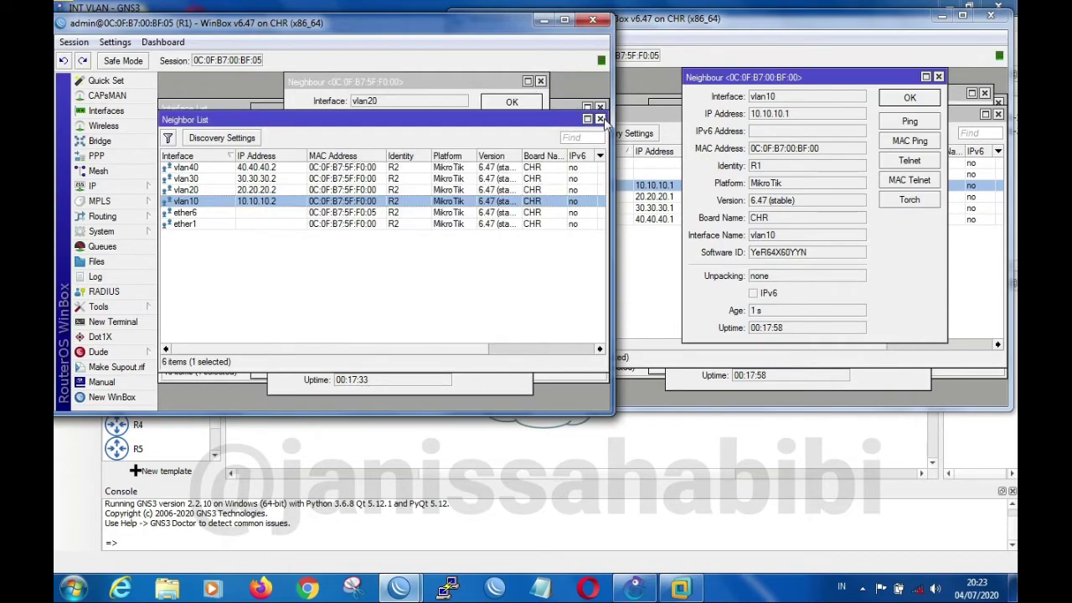
{"action": "left_click", "coordinate": [599, 119]}
{"action": "left_click", "coordinate": [541, 82]}
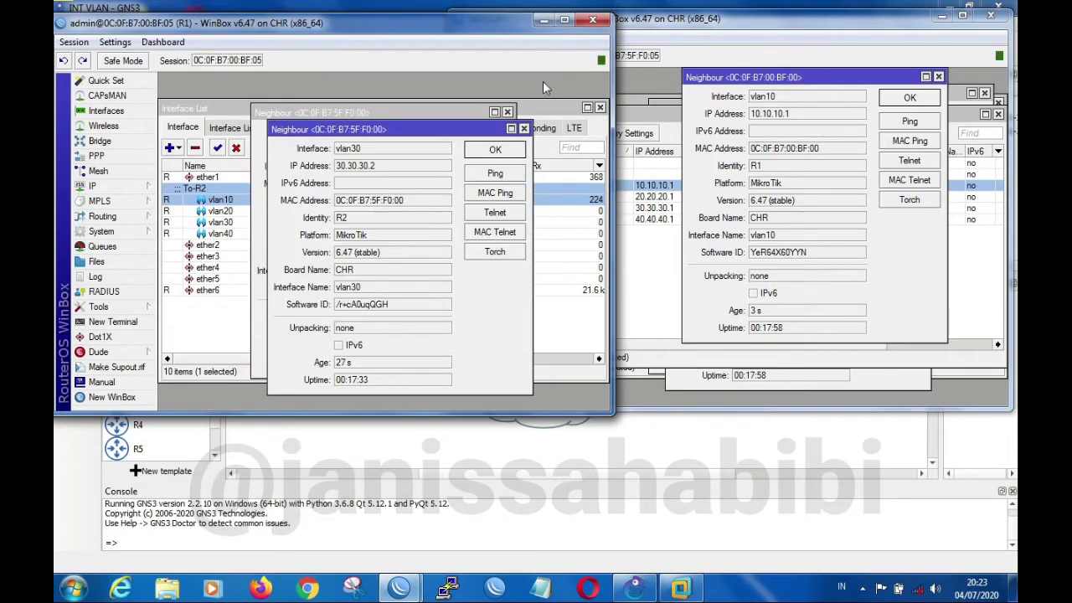
{"action": "left_click", "coordinate": [524, 129]}
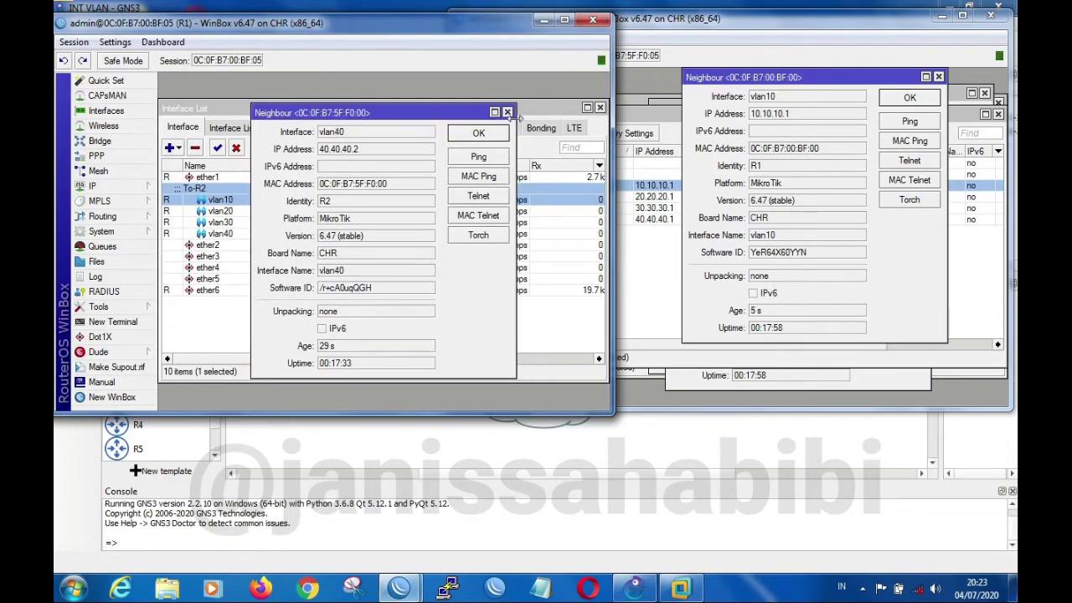
{"action": "left_click", "coordinate": [507, 111]}
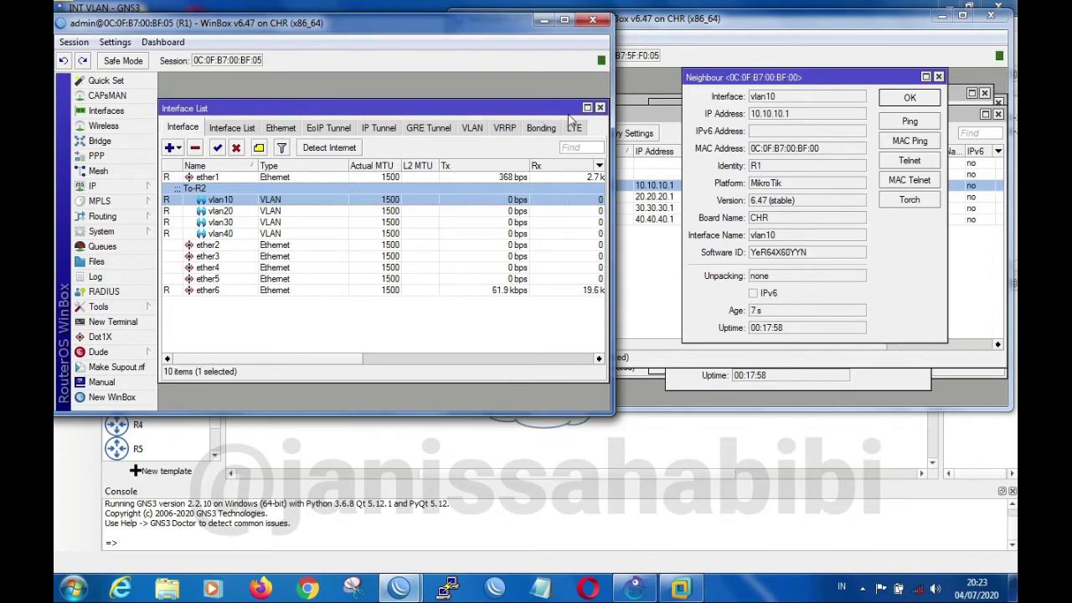
{"action": "left_click", "coordinate": [599, 108]}
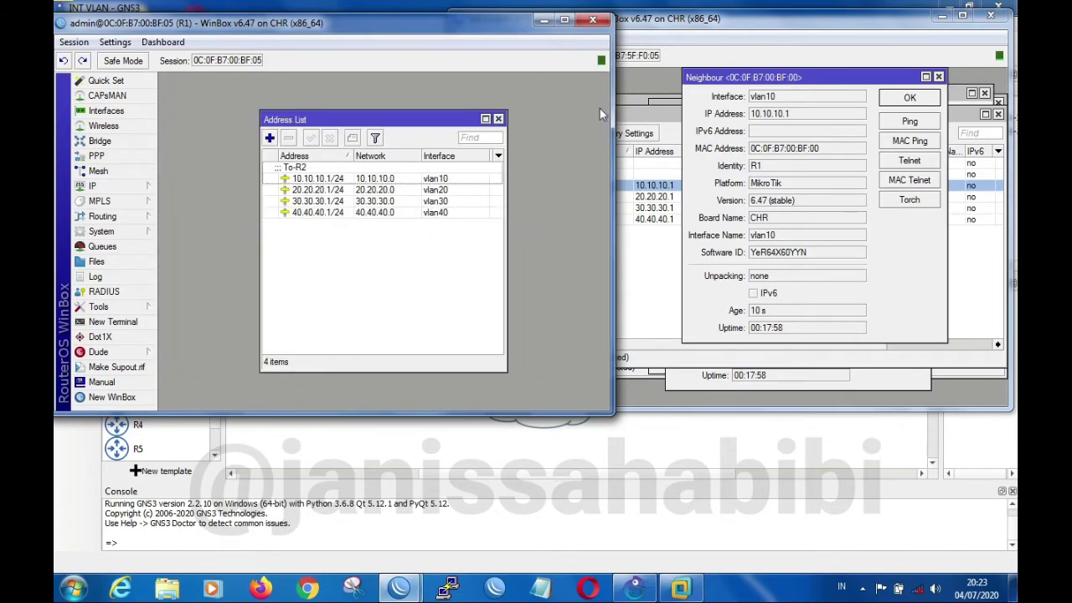
{"action": "left_click", "coordinate": [499, 118]}
Switch to R2's session and close all its neighbor details and its neighbor, interface and address lists
{"action": "left_click", "coordinate": [798, 36]}
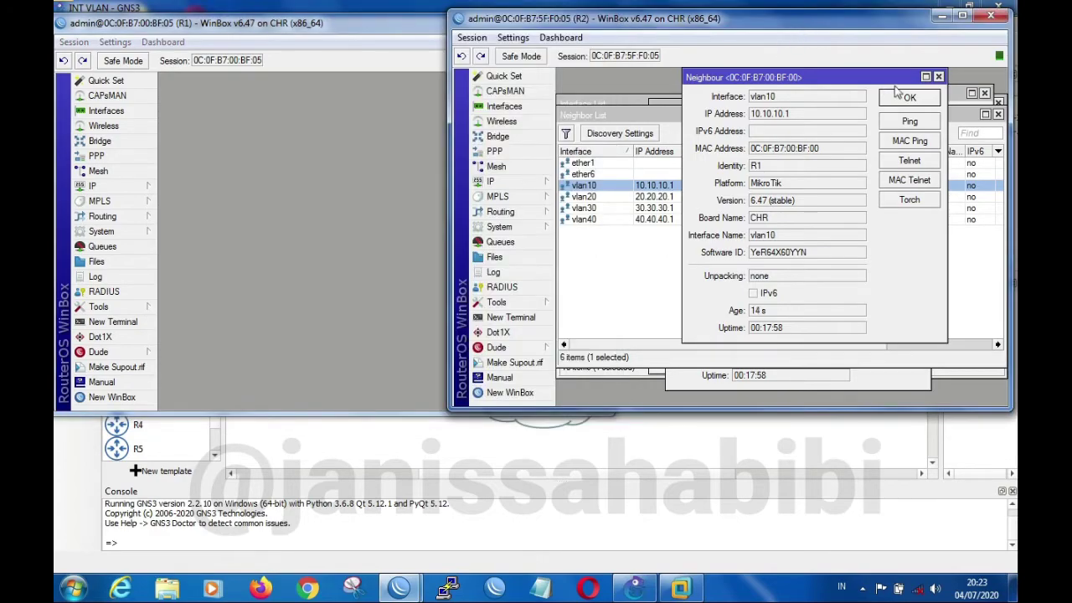
{"action": "left_click", "coordinate": [939, 77]}
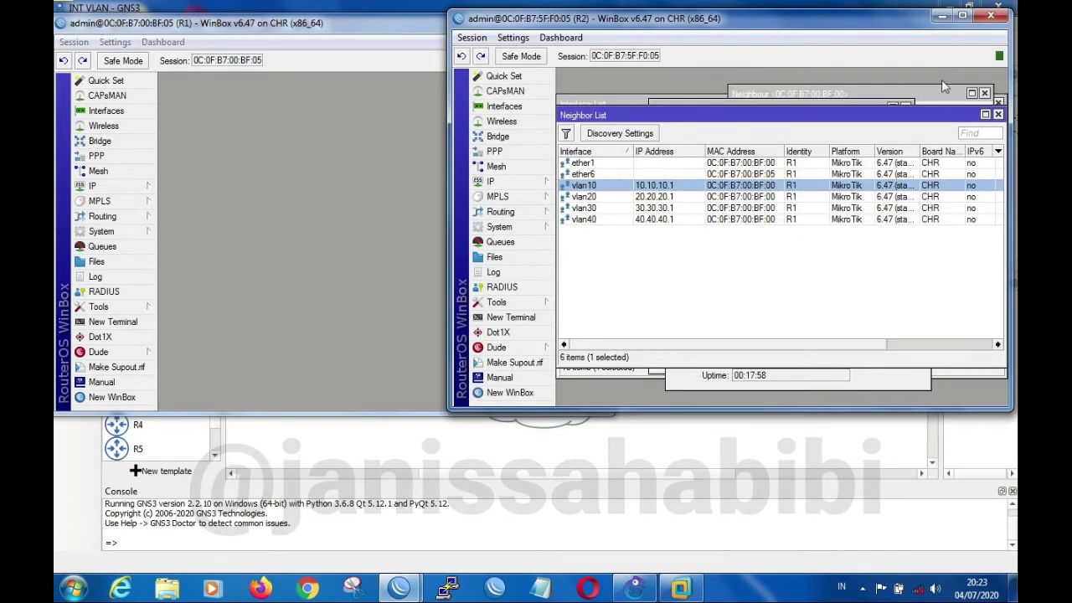
{"action": "left_click", "coordinate": [997, 115]}
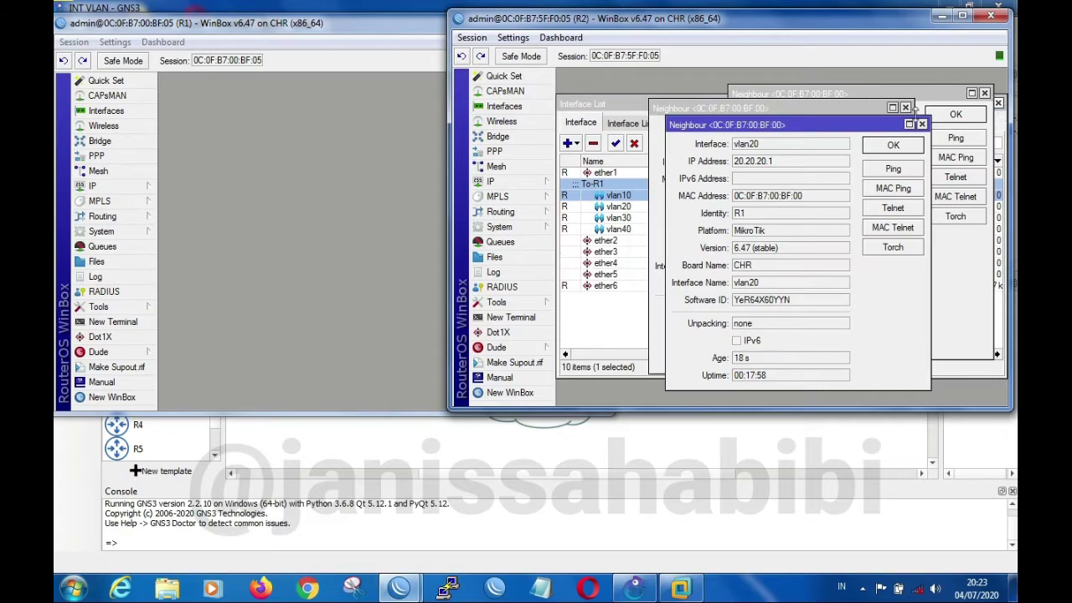
{"action": "left_click", "coordinate": [923, 123]}
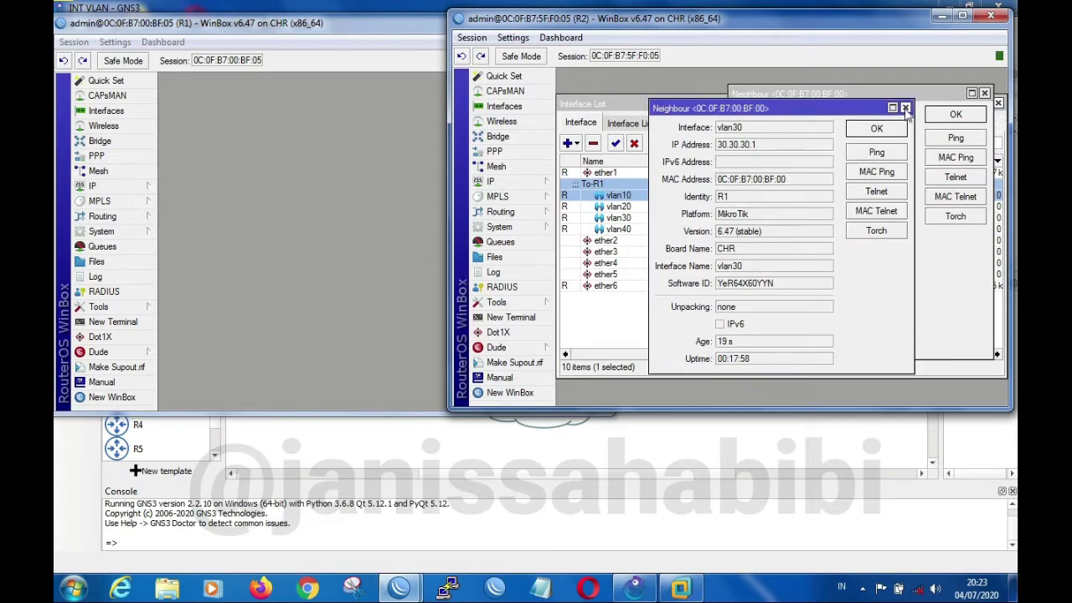
{"action": "left_click", "coordinate": [905, 108]}
{"action": "left_click", "coordinate": [985, 93]}
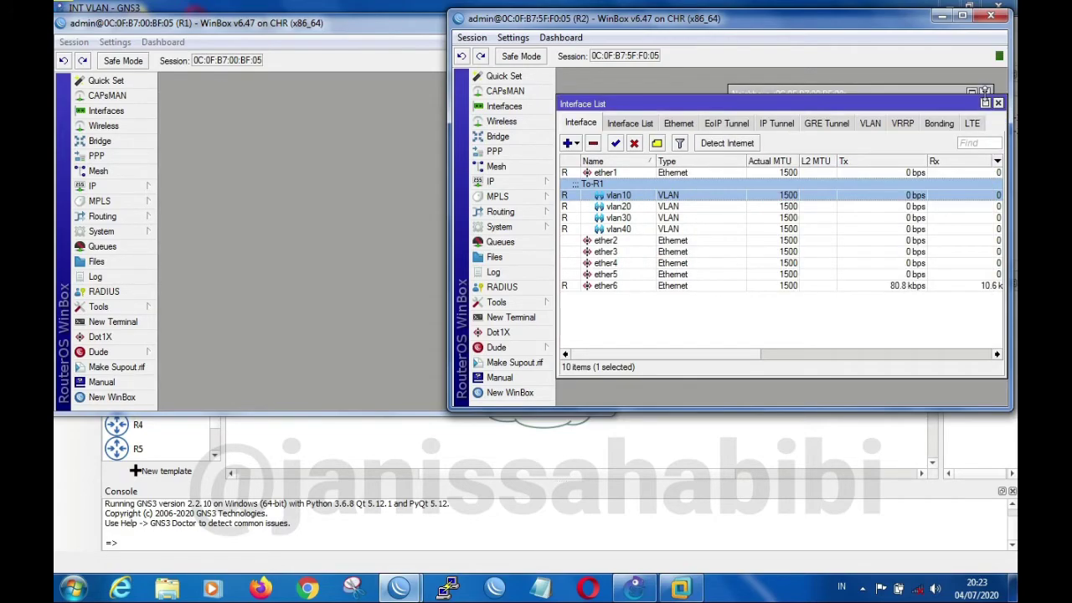
{"action": "left_click", "coordinate": [998, 103]}
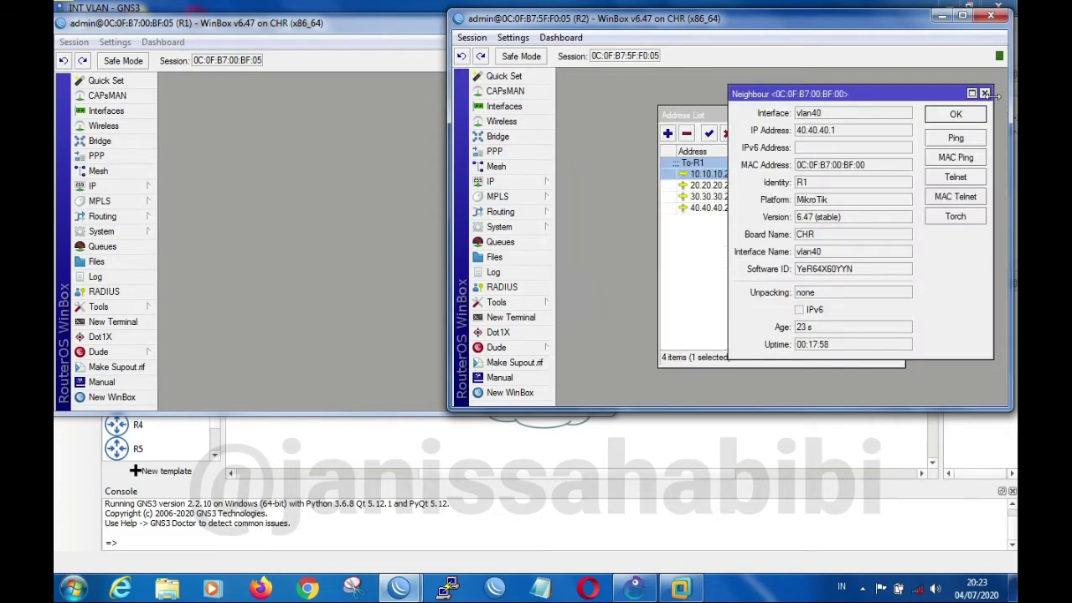
{"action": "left_click", "coordinate": [986, 93]}
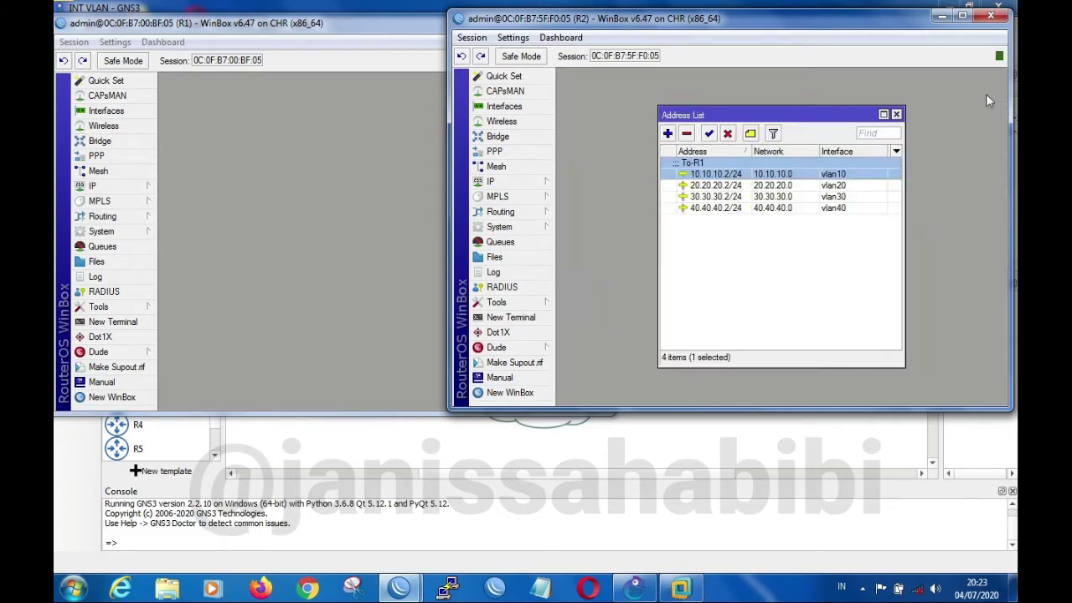
{"action": "left_click", "coordinate": [896, 114]}
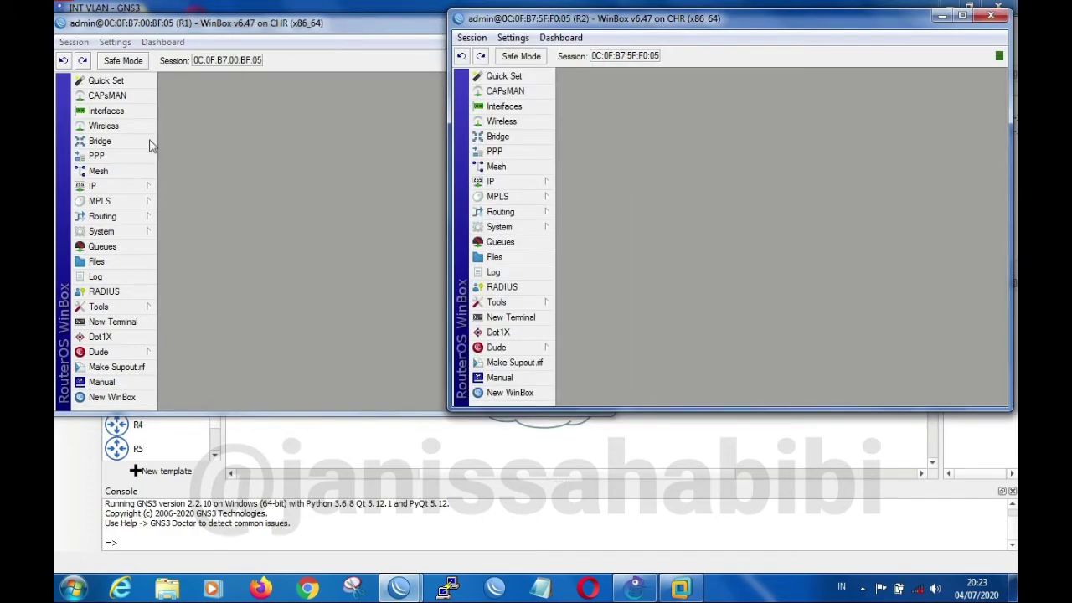
Open the interface lists of both R1 and R2 and arrange the two sessions for side-by-side comparison
{"action": "left_click", "coordinate": [107, 110]}
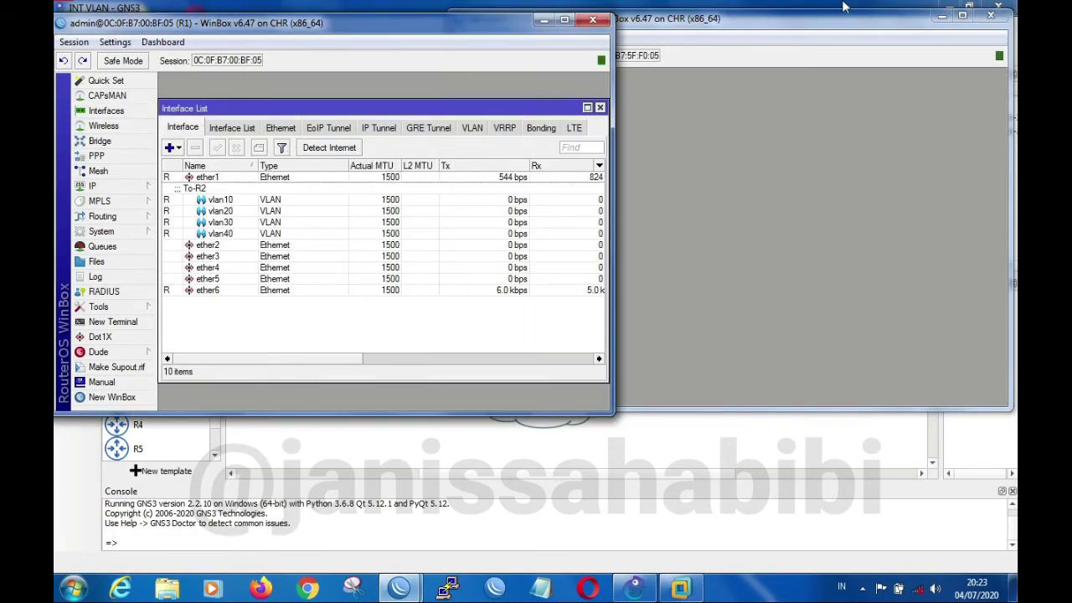
{"action": "left_click", "coordinate": [833, 22]}
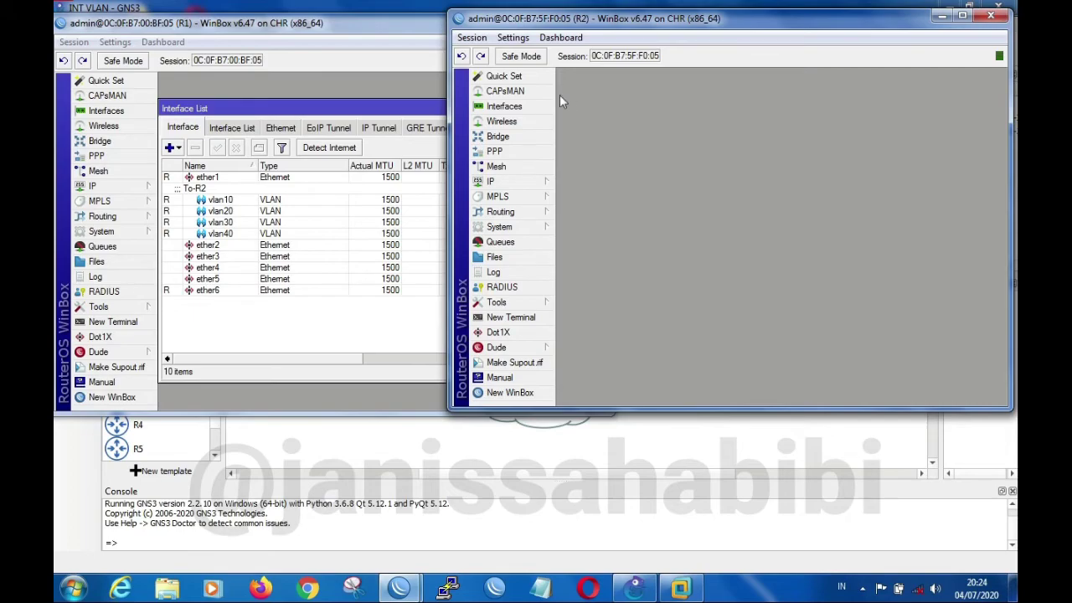
{"action": "left_click", "coordinate": [539, 108]}
{"action": "left_click_drag", "start_coordinate": [743, 25], "coordinate": [757, 30]}
{"action": "left_click", "coordinate": [335, 27]}
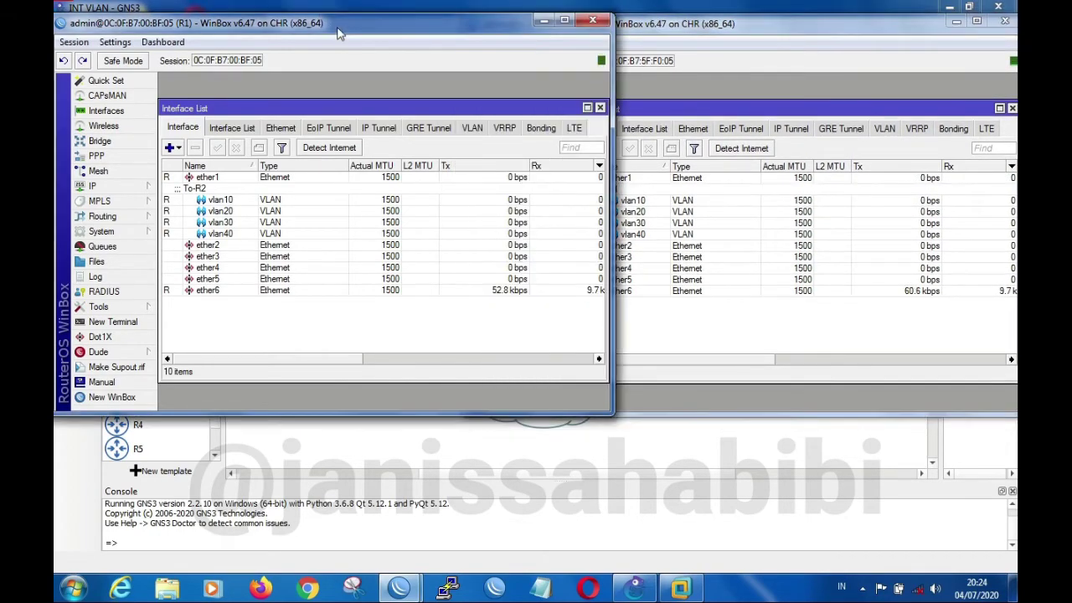
{"action": "left_click", "coordinate": [710, 31]}
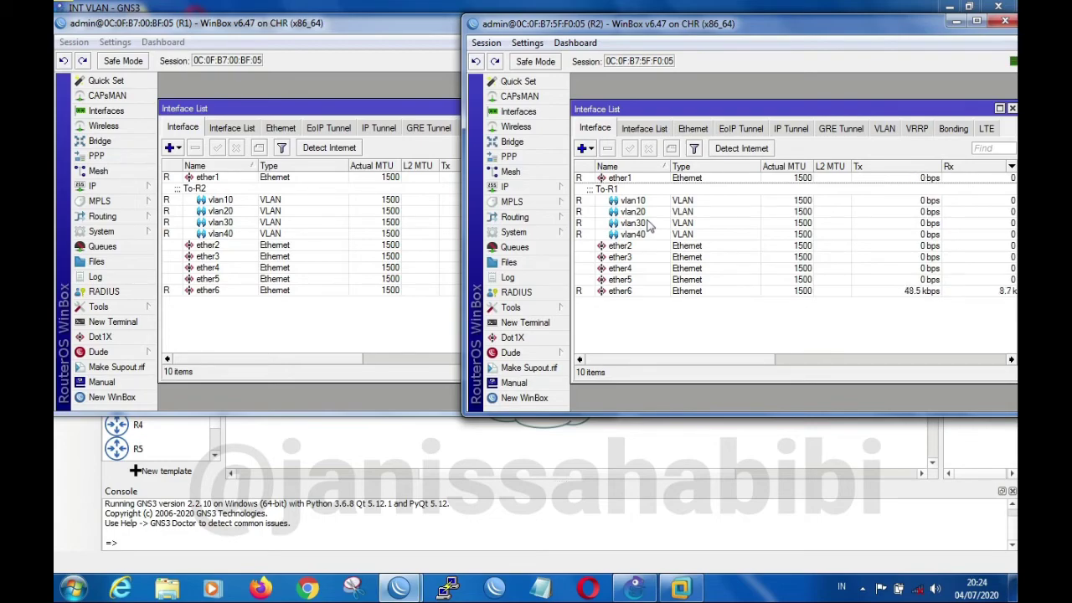
Examine the vlan10 to vlan40 entries and their parent interface ether1 in R1's interface list
{"action": "left_click", "coordinate": [187, 202]}
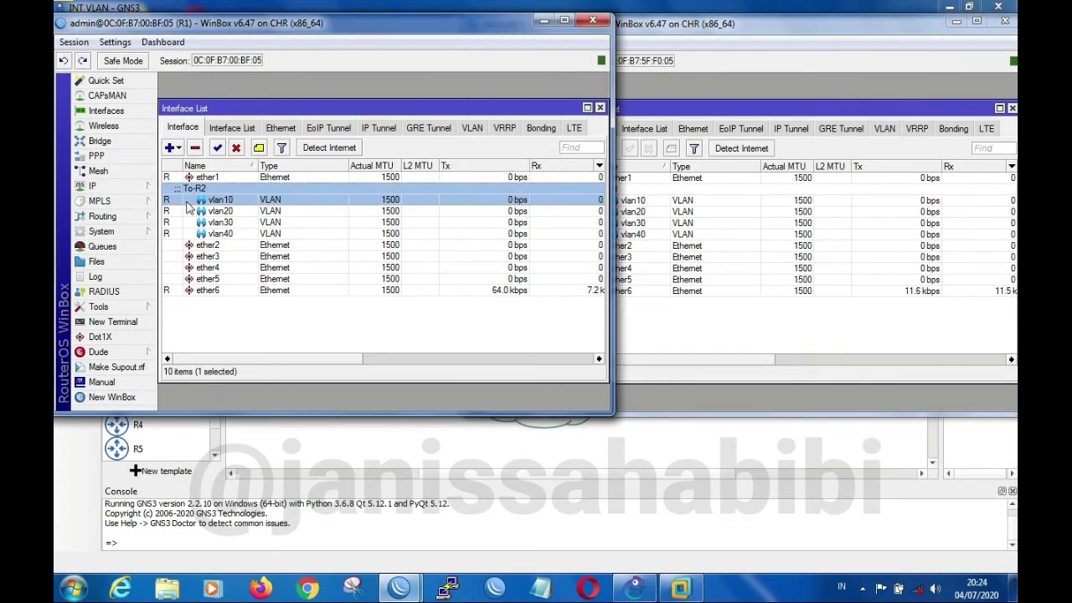
{"action": "left_click", "coordinate": [210, 221]}
{"action": "left_click", "coordinate": [214, 212]}
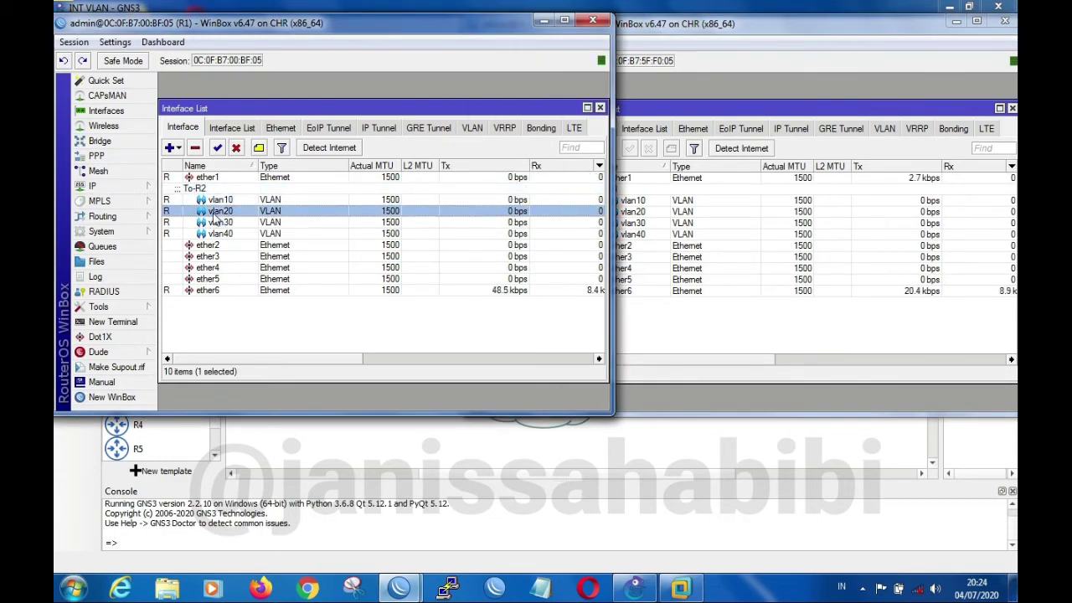
{"action": "left_click", "coordinate": [218, 234]}
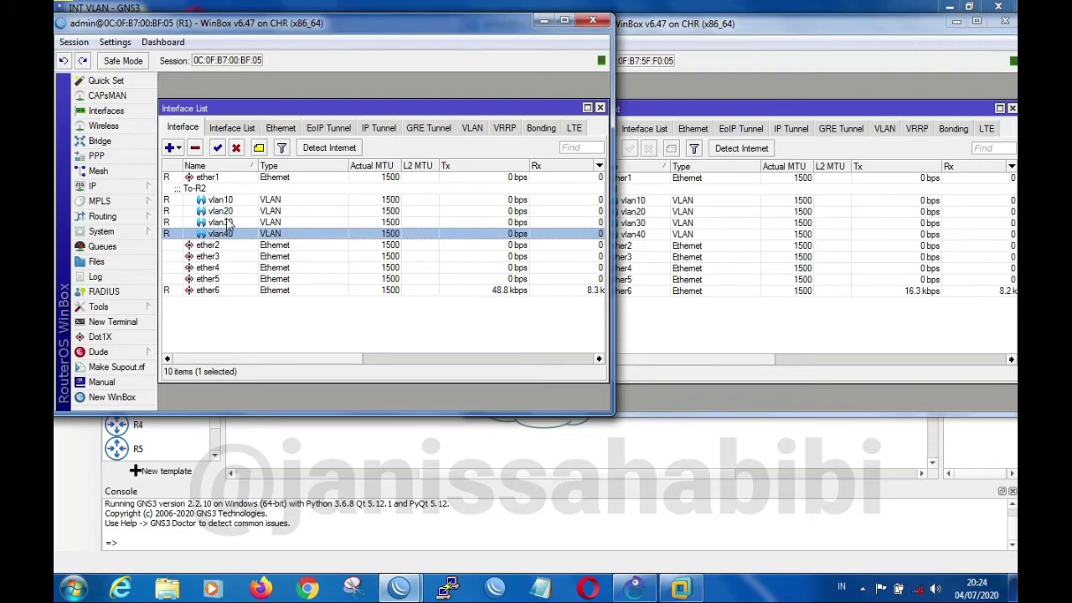
{"action": "left_click", "coordinate": [226, 223]}
{"action": "left_click", "coordinate": [235, 213]}
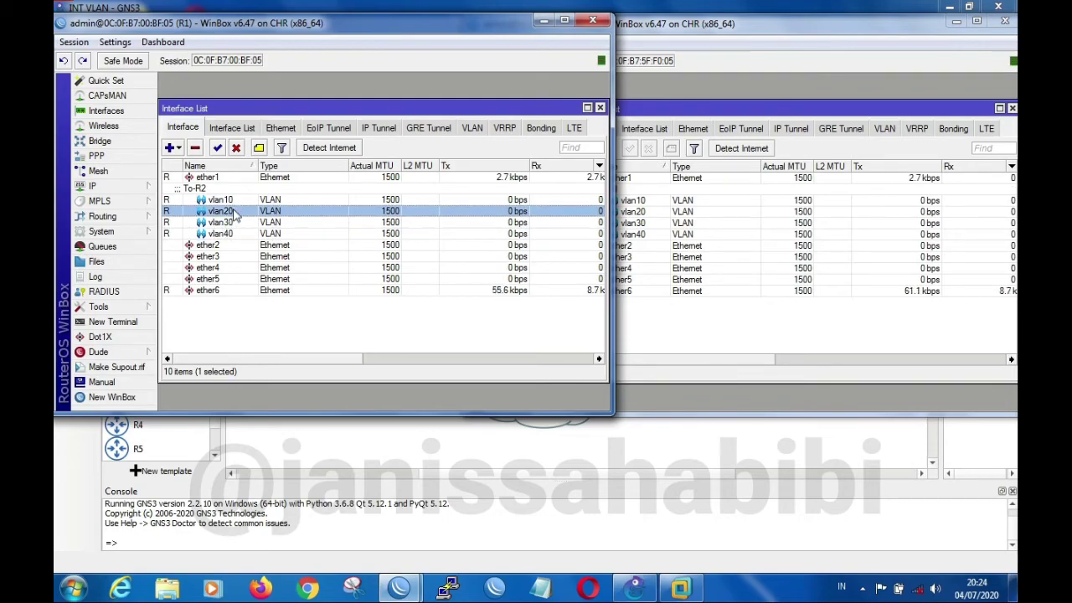
{"action": "left_click", "coordinate": [238, 201]}
{"action": "left_click", "coordinate": [241, 179]}
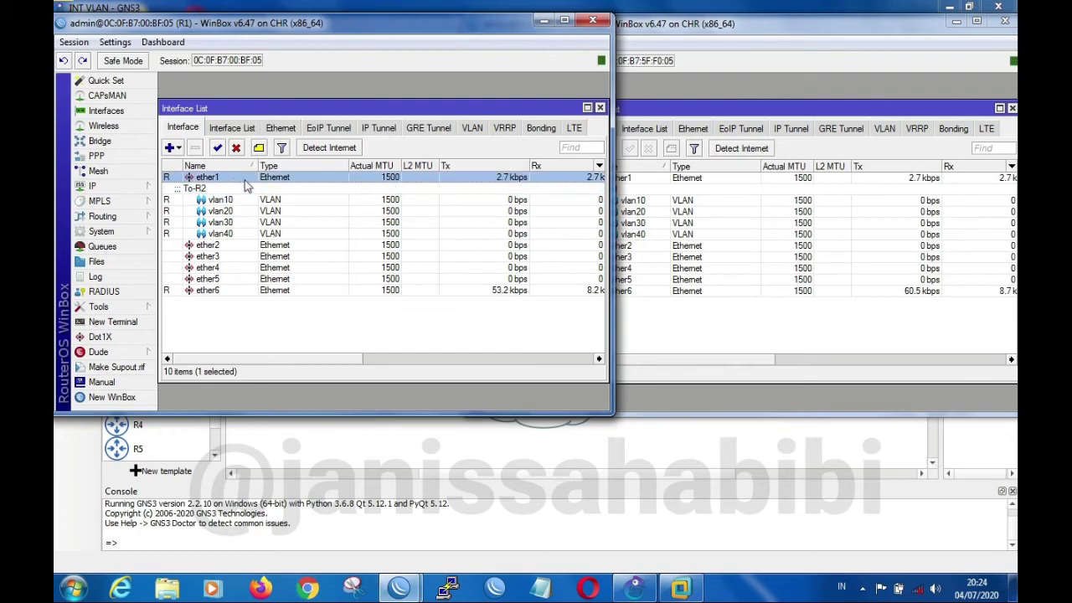
Examine the vlan10, vlan20 and vlan30 entries under the To-R1 interface in R2's interface list
{"action": "left_click", "coordinate": [718, 189]}
{"action": "left_click", "coordinate": [716, 194]}
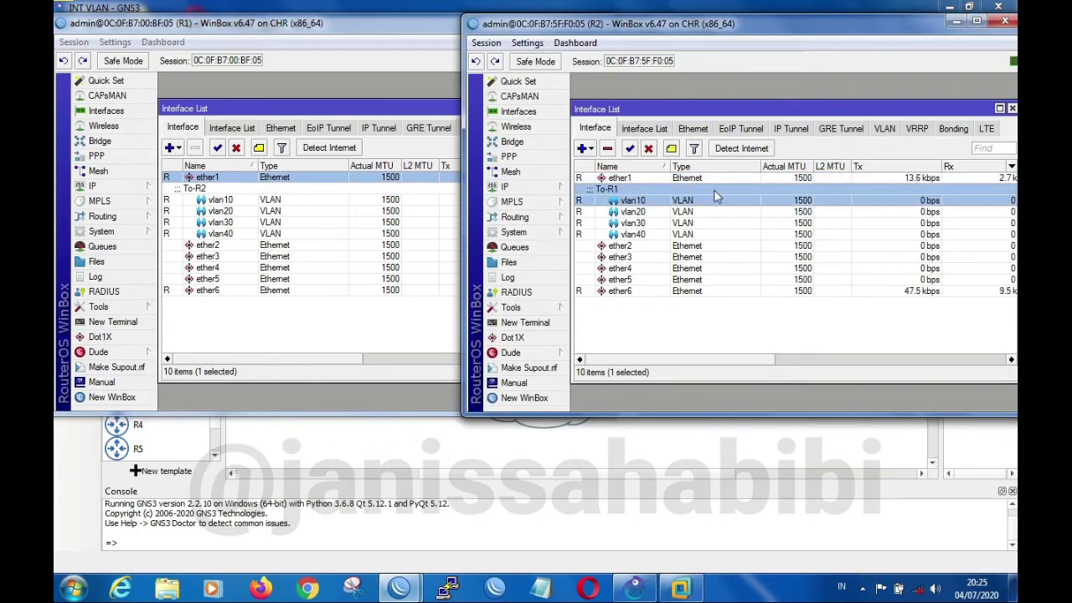
{"action": "left_click", "coordinate": [716, 211]}
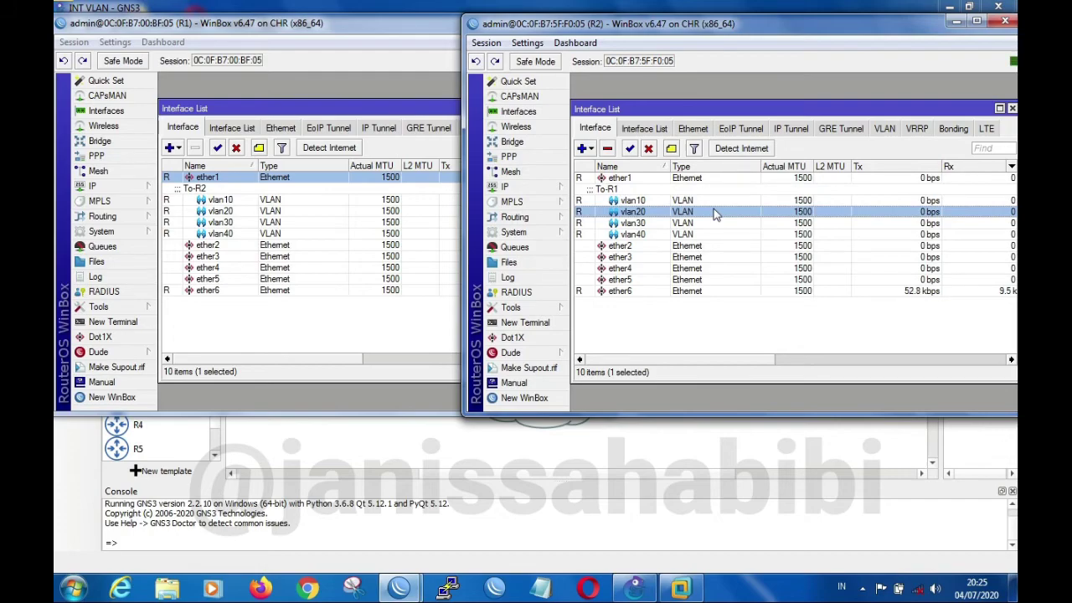
{"action": "left_click", "coordinate": [696, 223]}
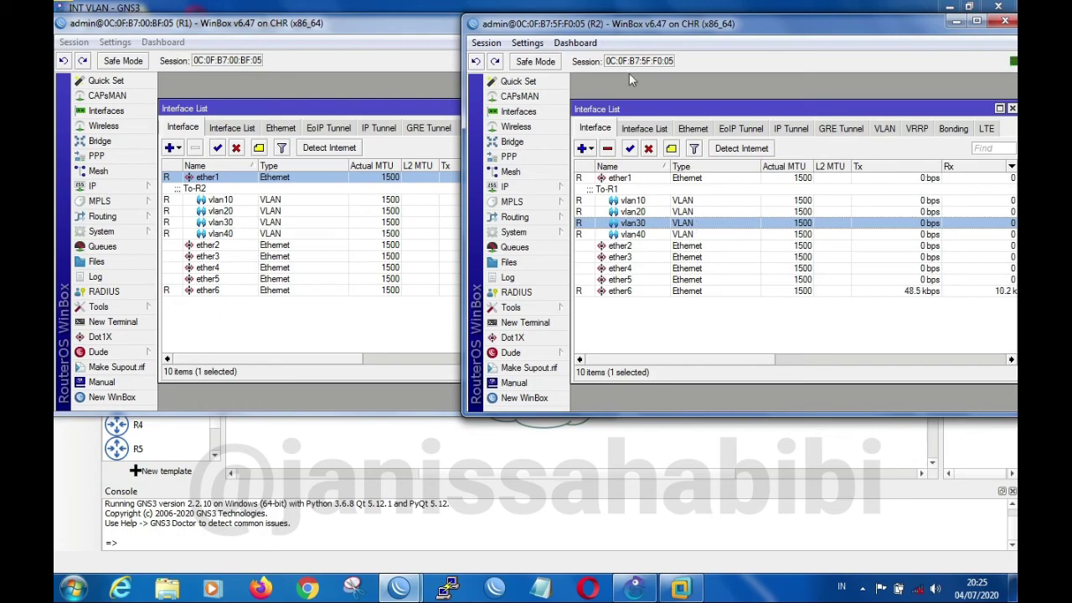
{"action": "left_click", "coordinate": [406, 27]}
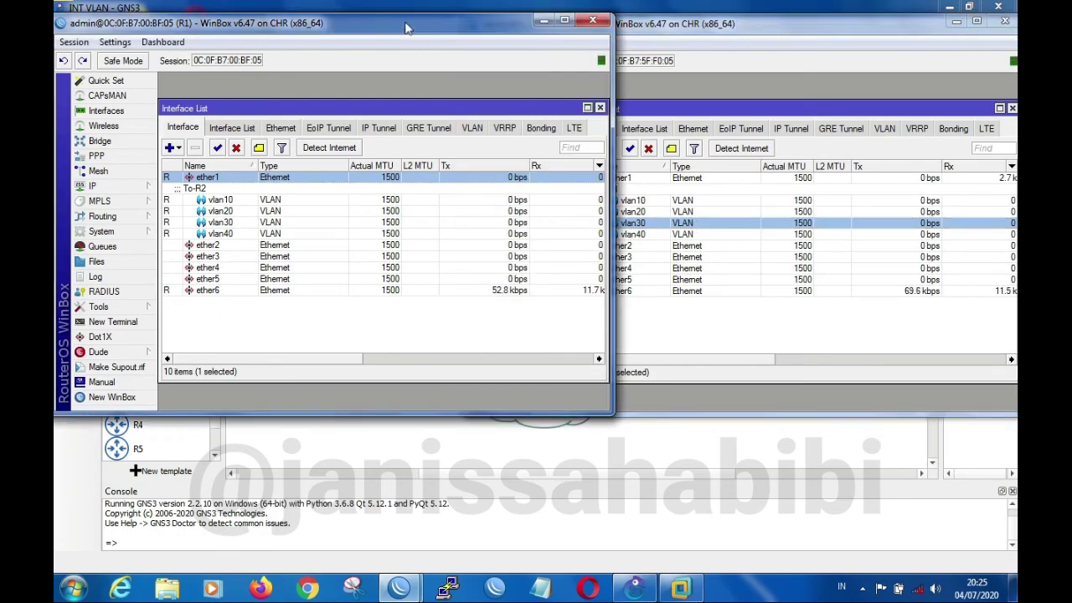
{"action": "left_click", "coordinate": [675, 25]}
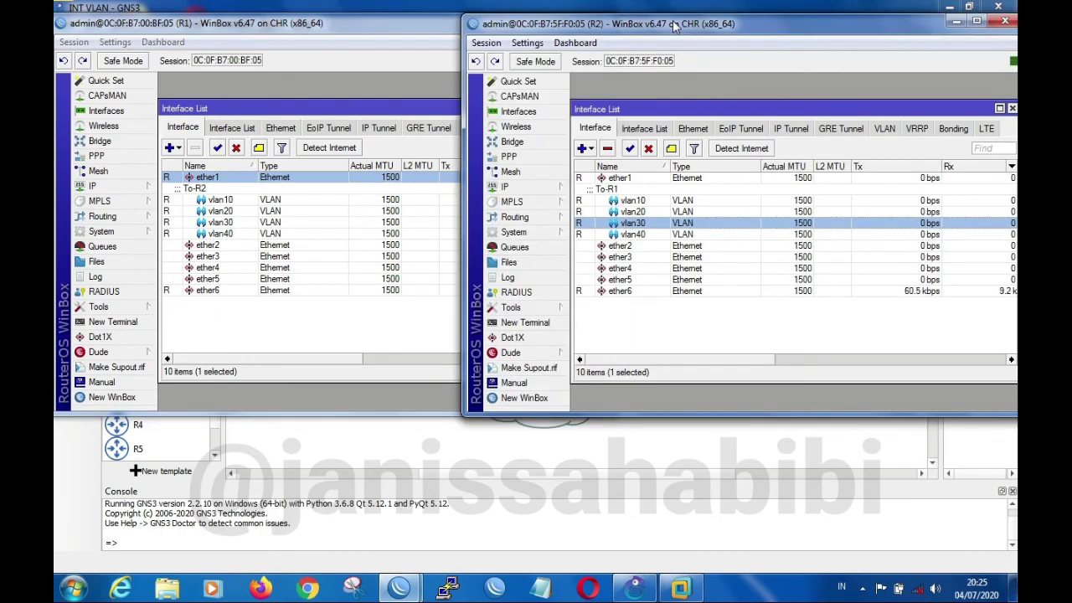
{"action": "left_click", "coordinate": [386, 27]}
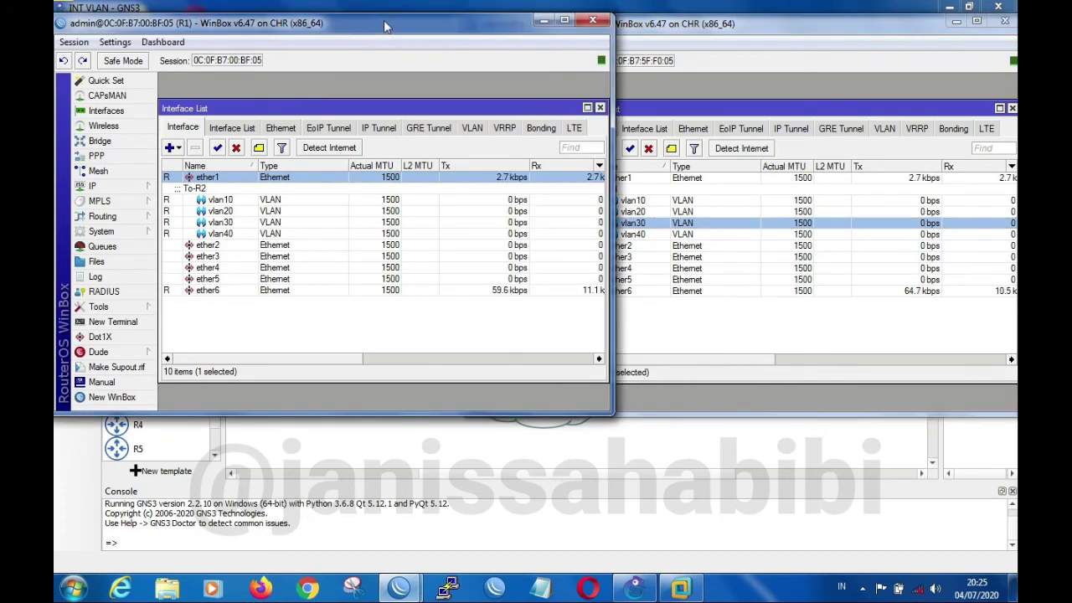
{"action": "left_click", "coordinate": [716, 29]}
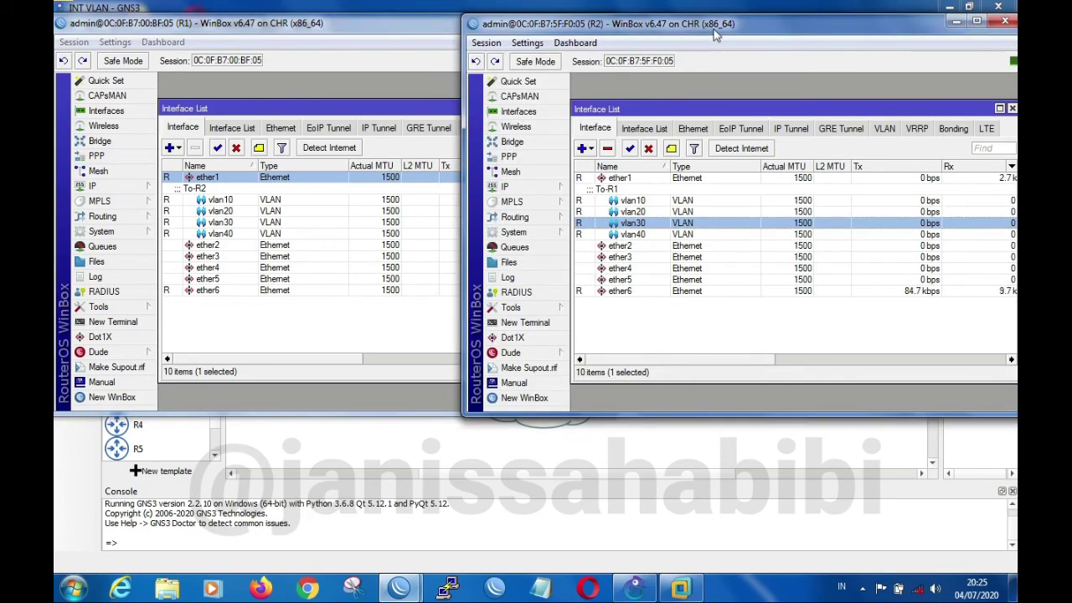
{"action": "left_click", "coordinate": [410, 31]}
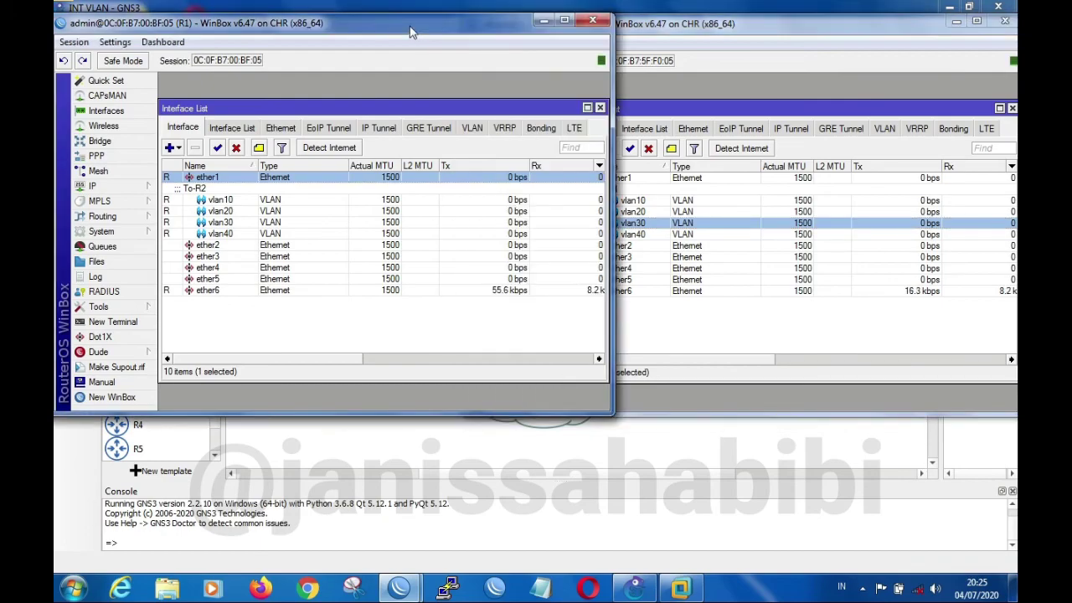